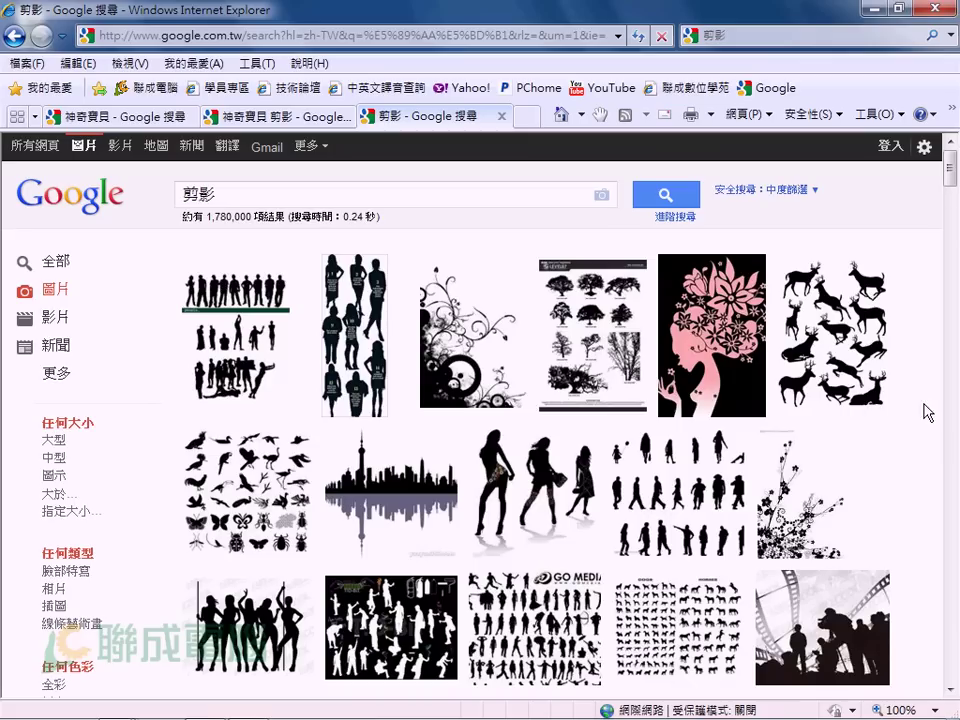
Step: Browse the silhouette image results and close the enlarged preview
scroll(922, 343, "down", 10)
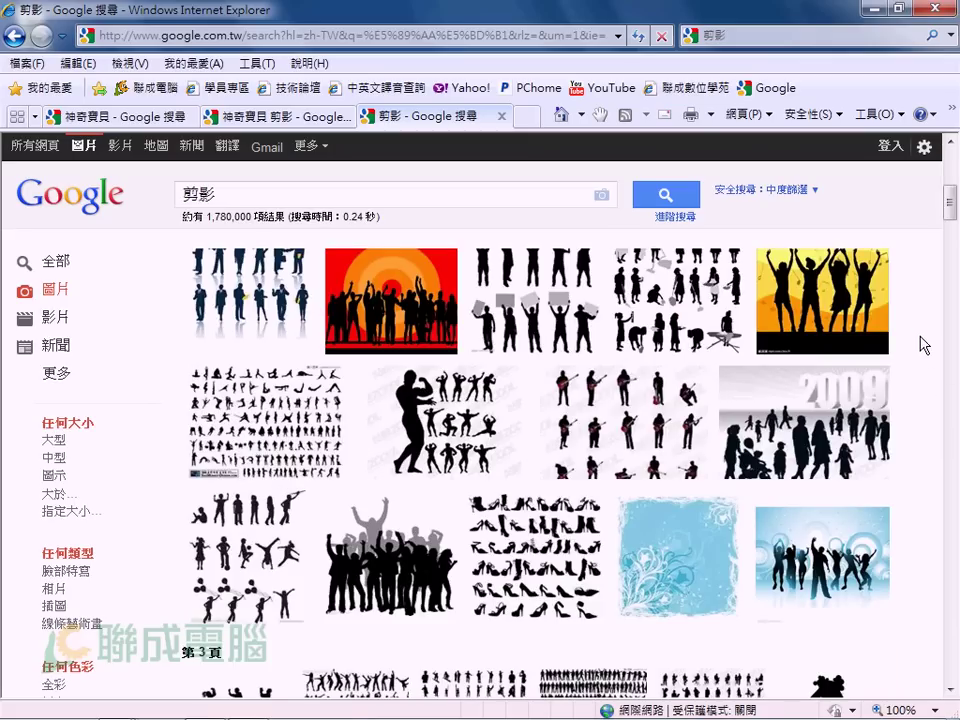
scroll(922, 345, "up", 5)
scroll(922, 345, "up", 5)
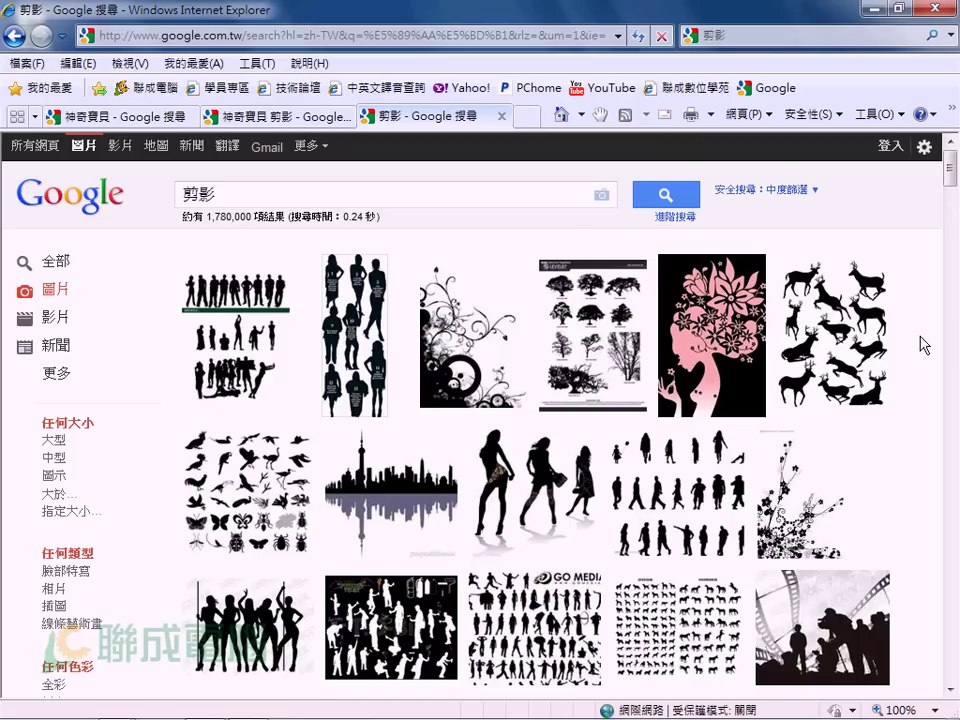
scroll(922, 345, "down", 1)
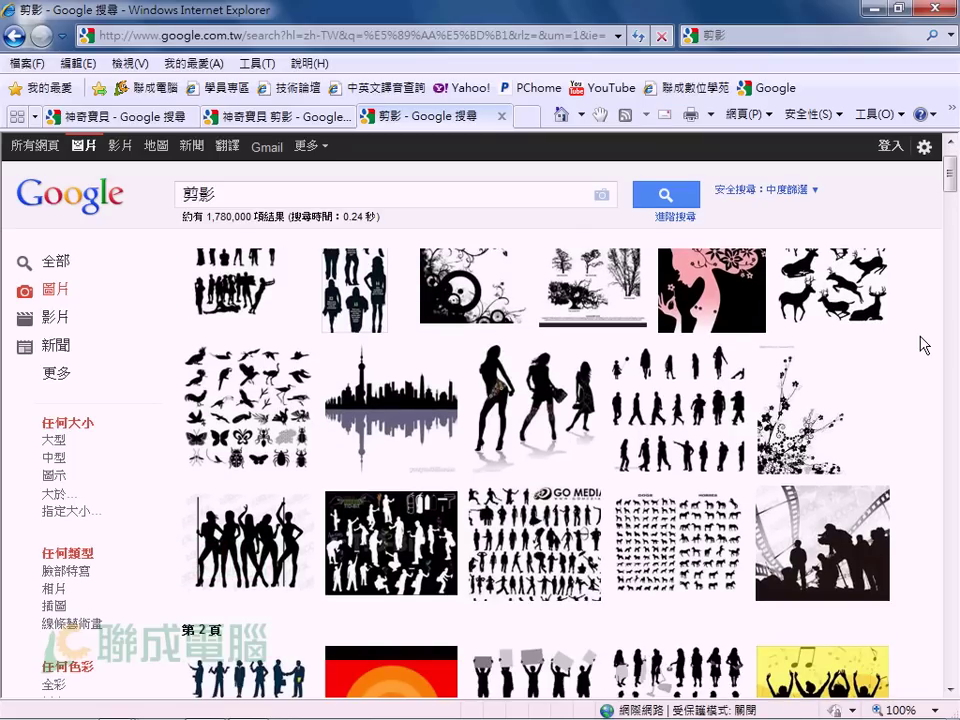
scroll(922, 345, "up", 1)
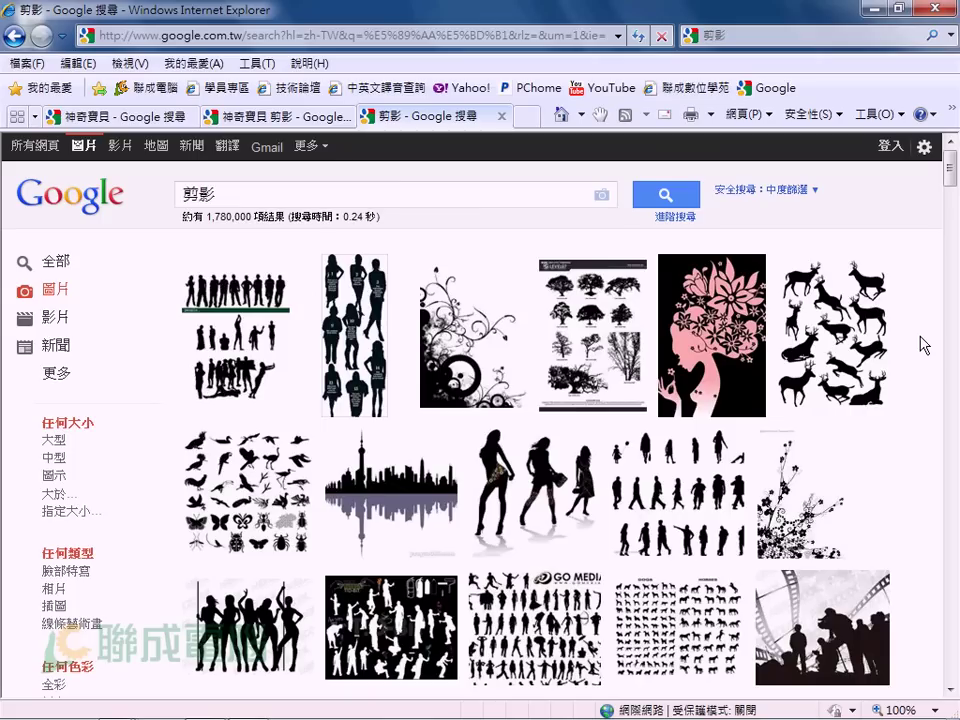
scroll(922, 345, "down", 1)
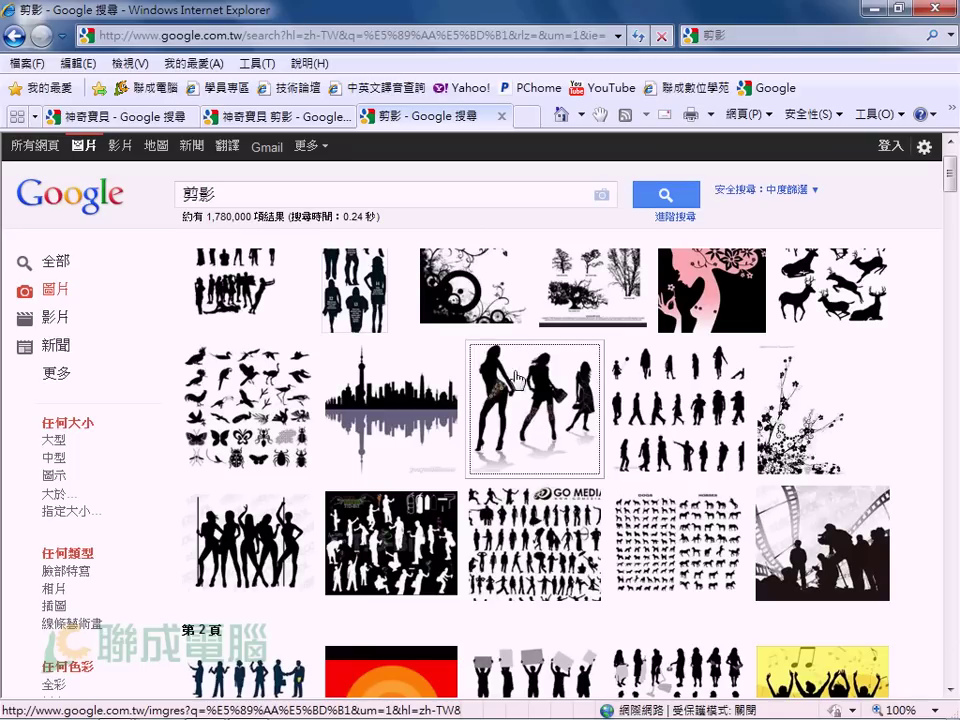
scroll(928, 488, "down", 1)
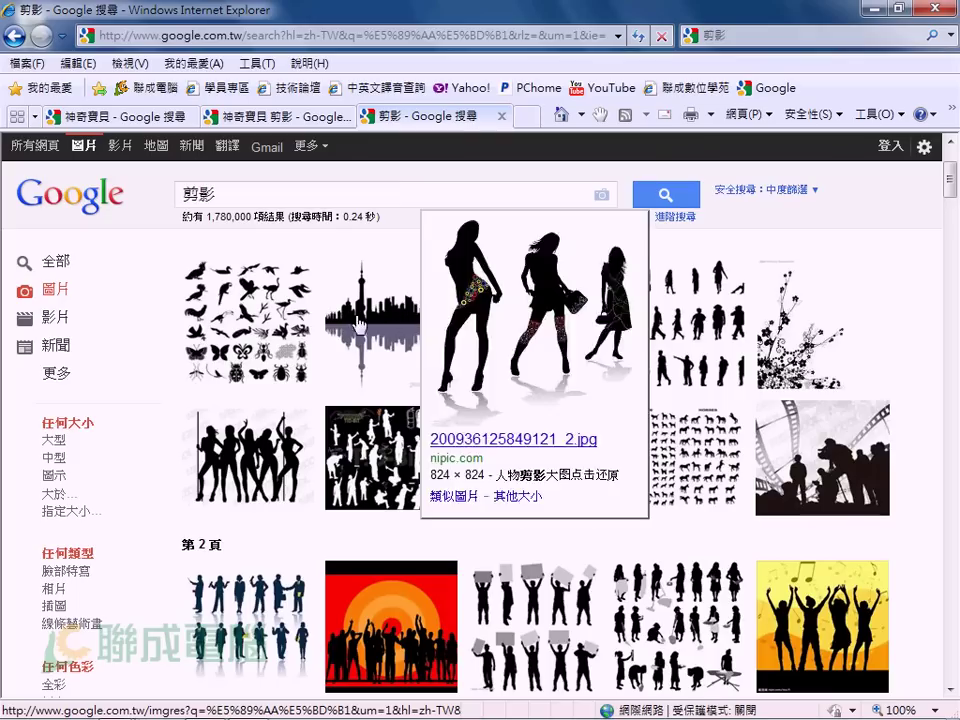
mouse_move(247, 540)
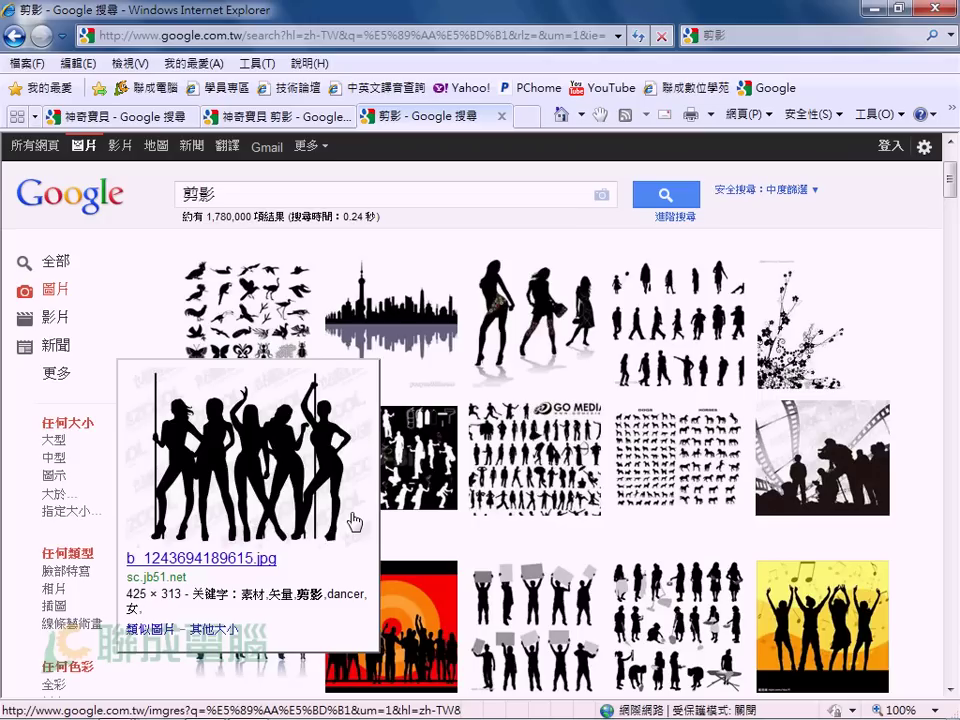
scroll(355, 521, "down", 3)
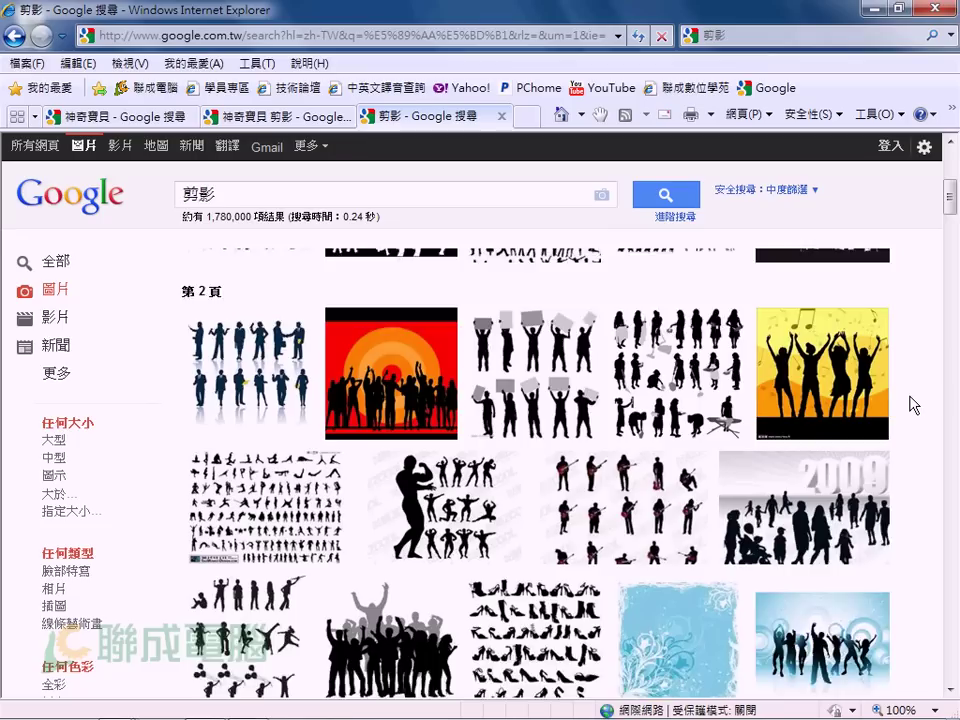
scroll(912, 405, "down", 1)
scroll(912, 405, "down", 2)
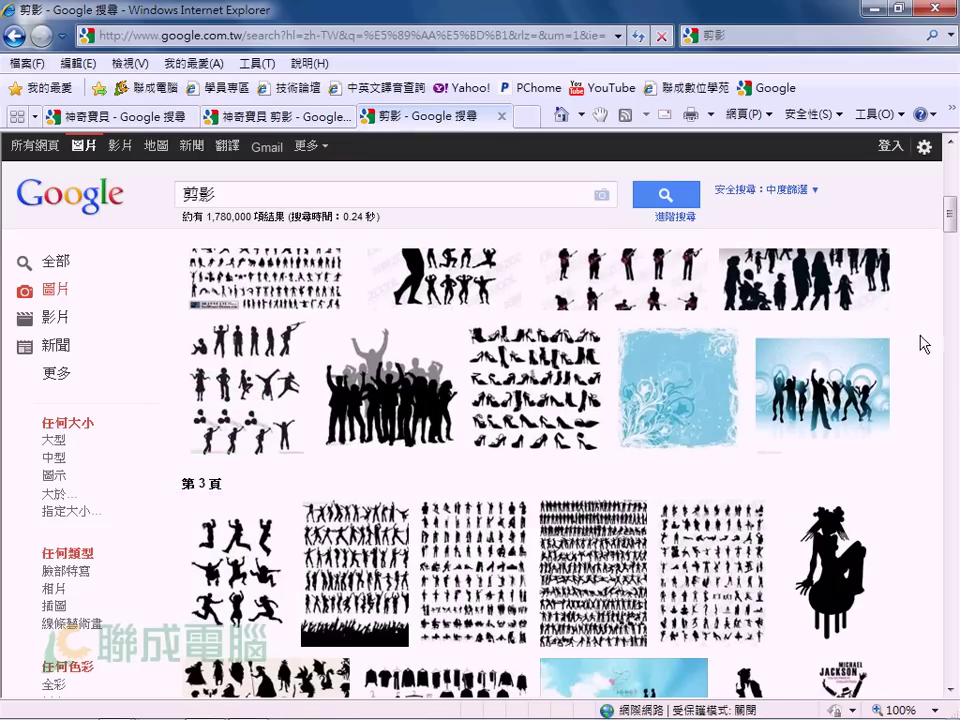
scroll(917, 347, "down", 1)
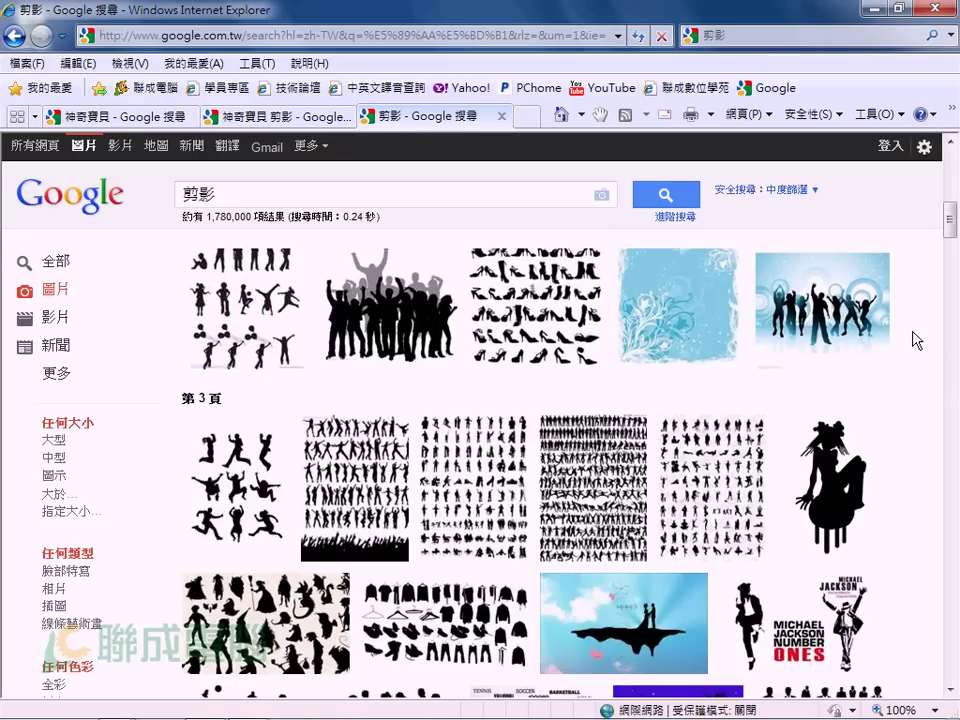
scroll(915, 340, "down", 1)
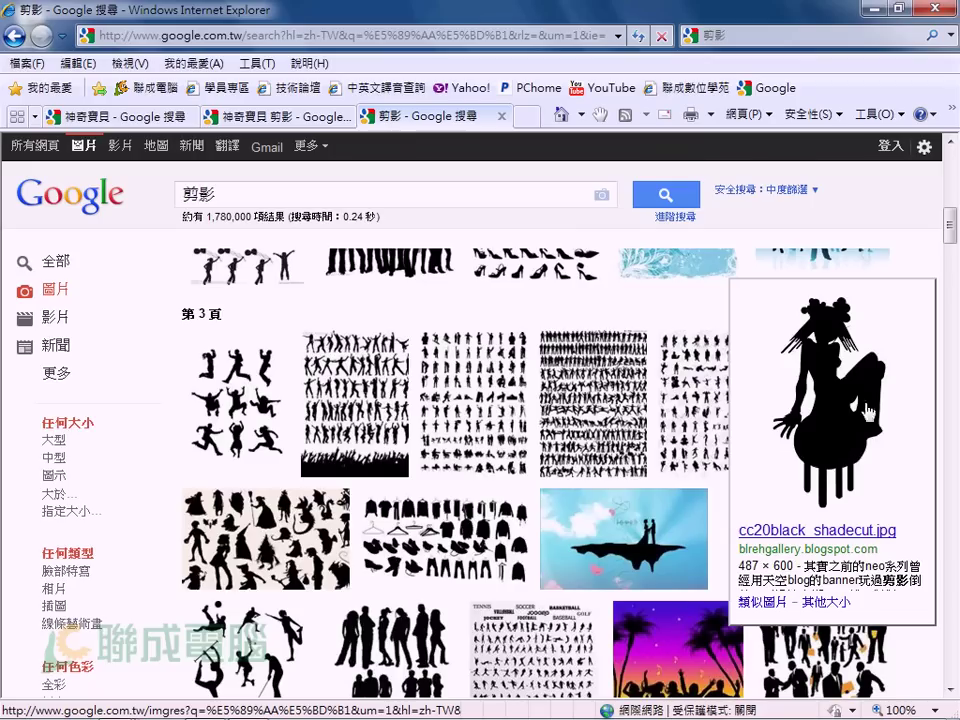
left_click(845, 440)
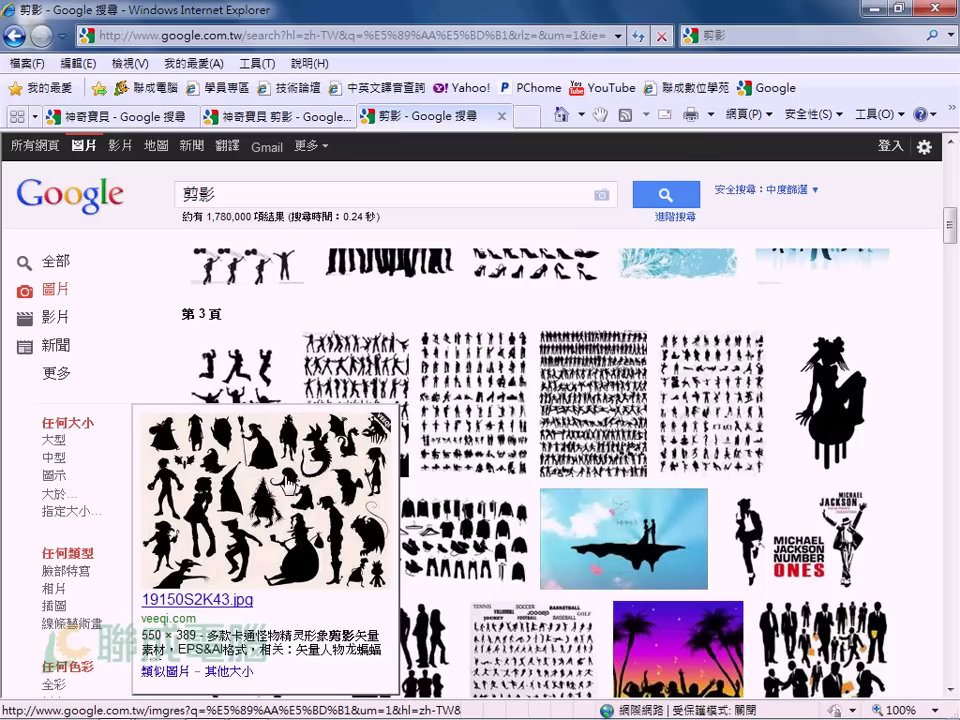
Step: Switch to the 神奇寶貝 剪影 results, then bring the Photoshop document forward
scroll(925, 530, "down", 2)
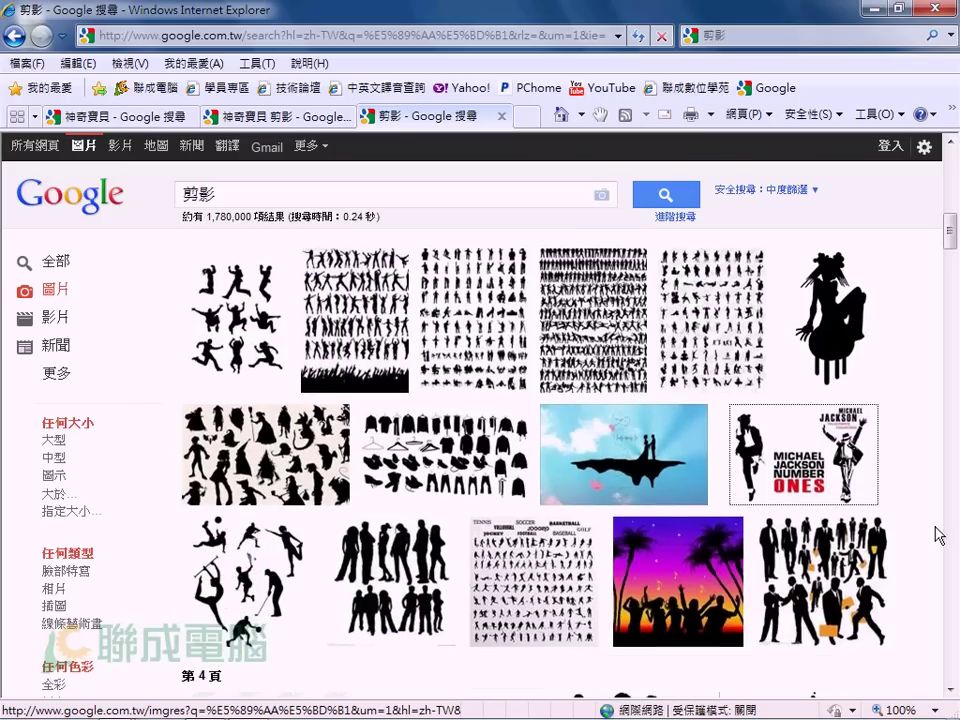
scroll(942, 528, "down", 2)
key("ctrl+shift+Tab")
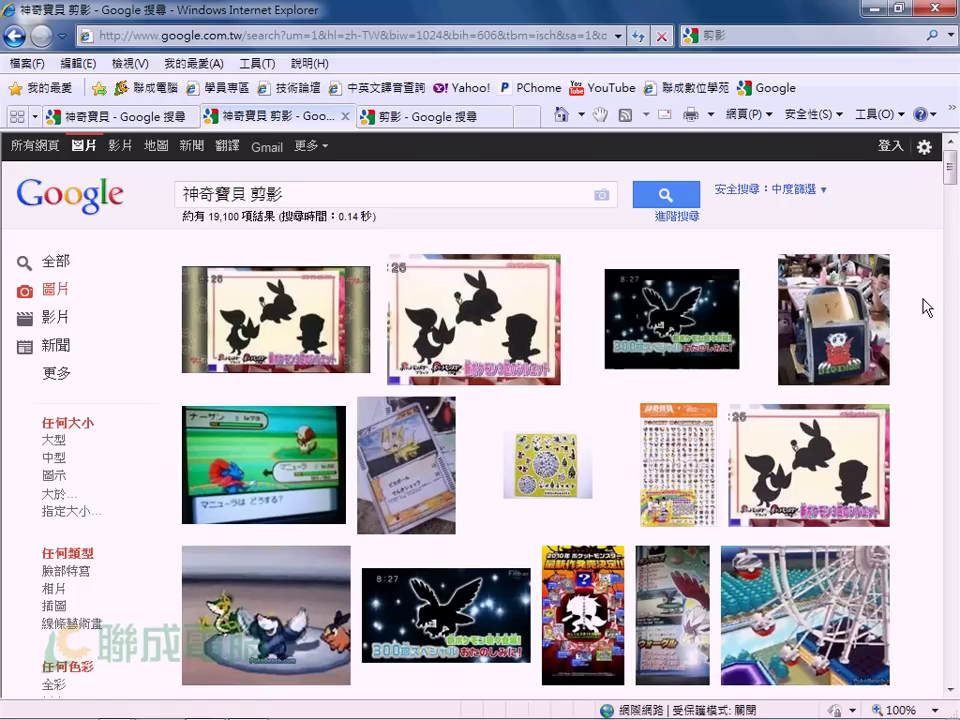
left_click(249, 707)
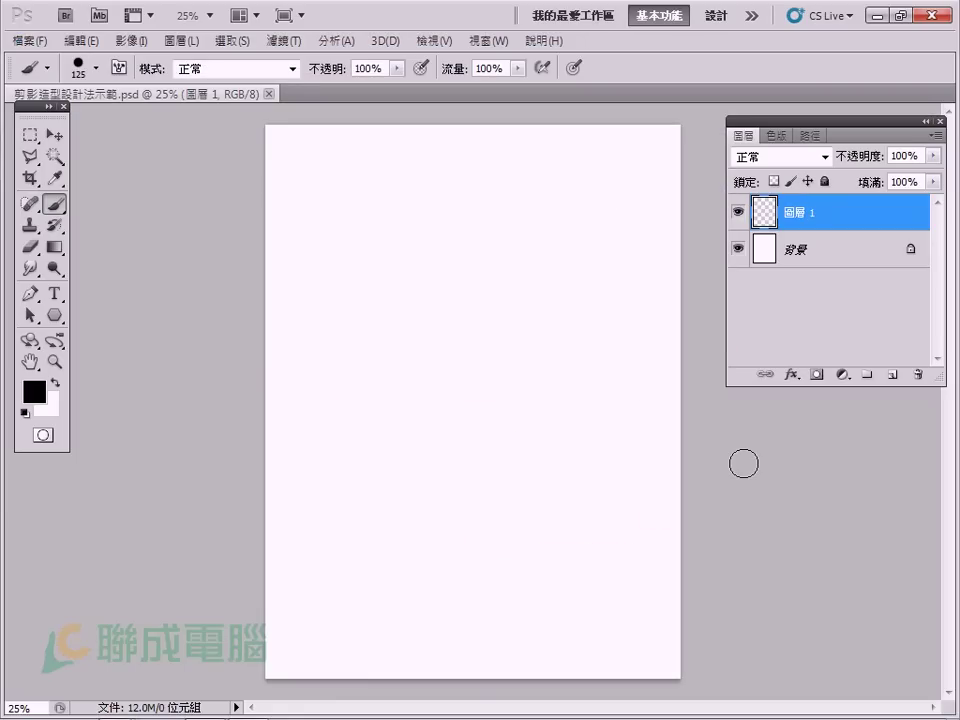
Step: Rename layer 圖層 1 to 裸身黑影 and bring up the Brush panel
double_click(798, 212)
key("BackSpace")
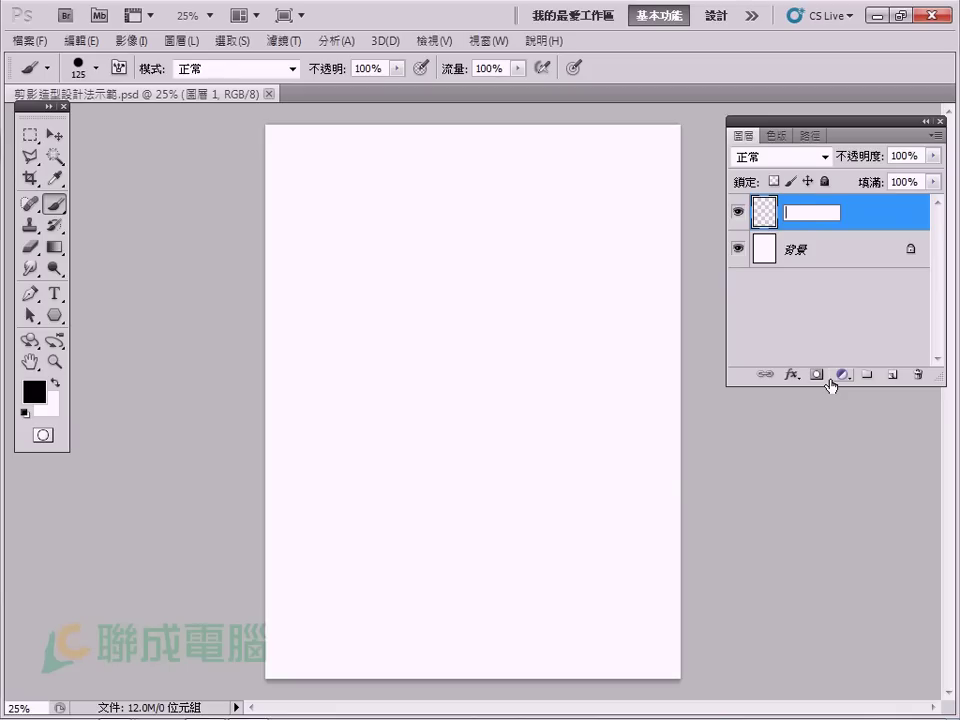
type("紳")
type("身")
type("黑影")
key("Return")
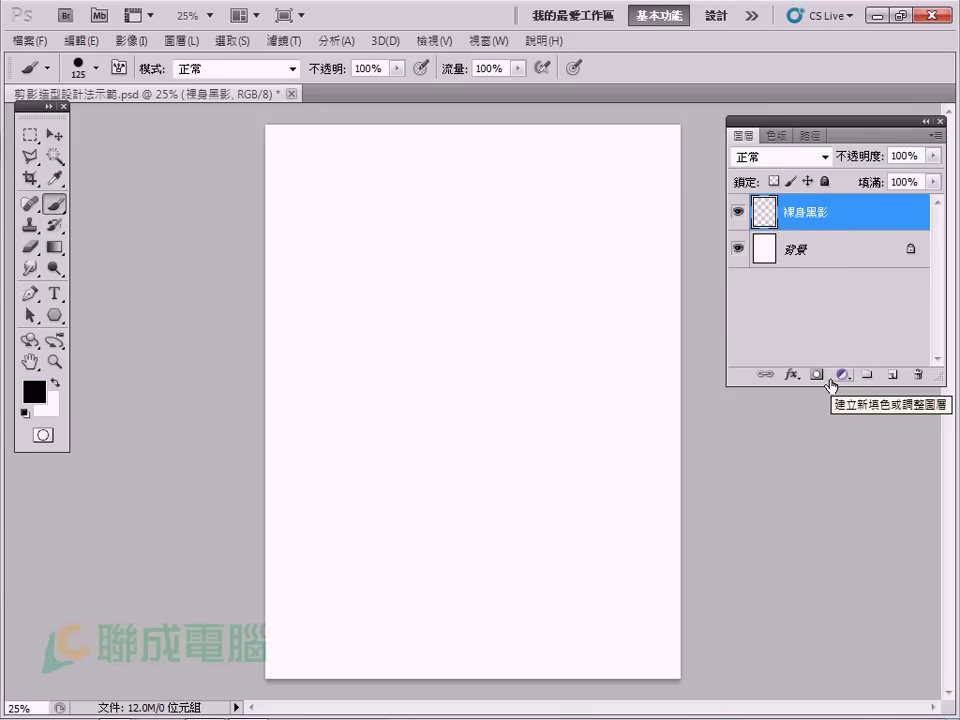
key("F5")
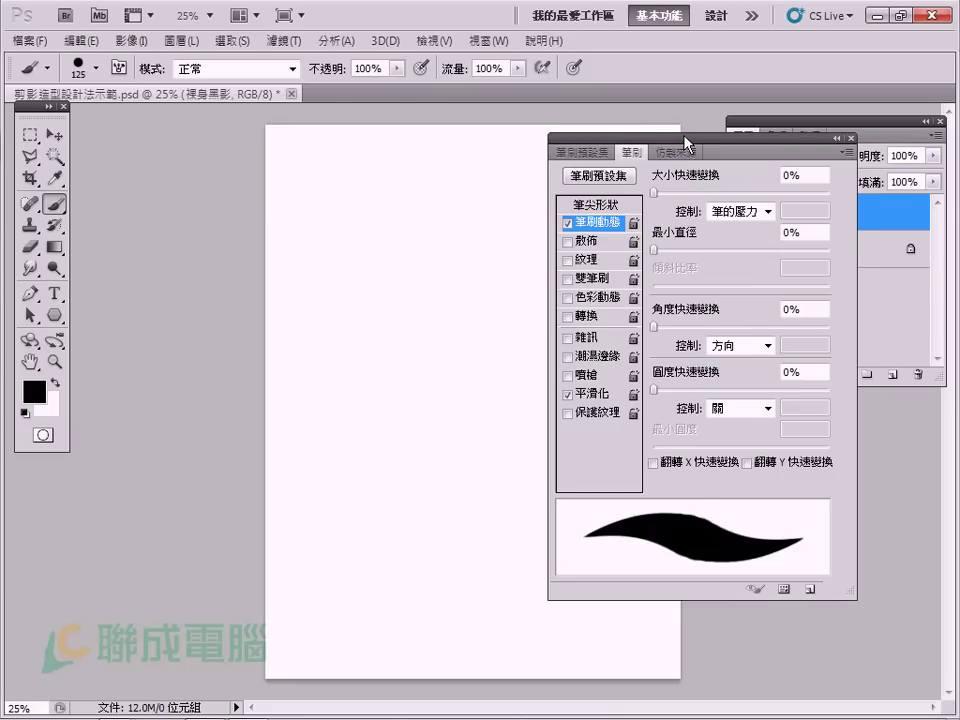
Step: Choose the hard round 125 px brush preset with 1% spacing
left_click_drag(675, 146, 601, 151)
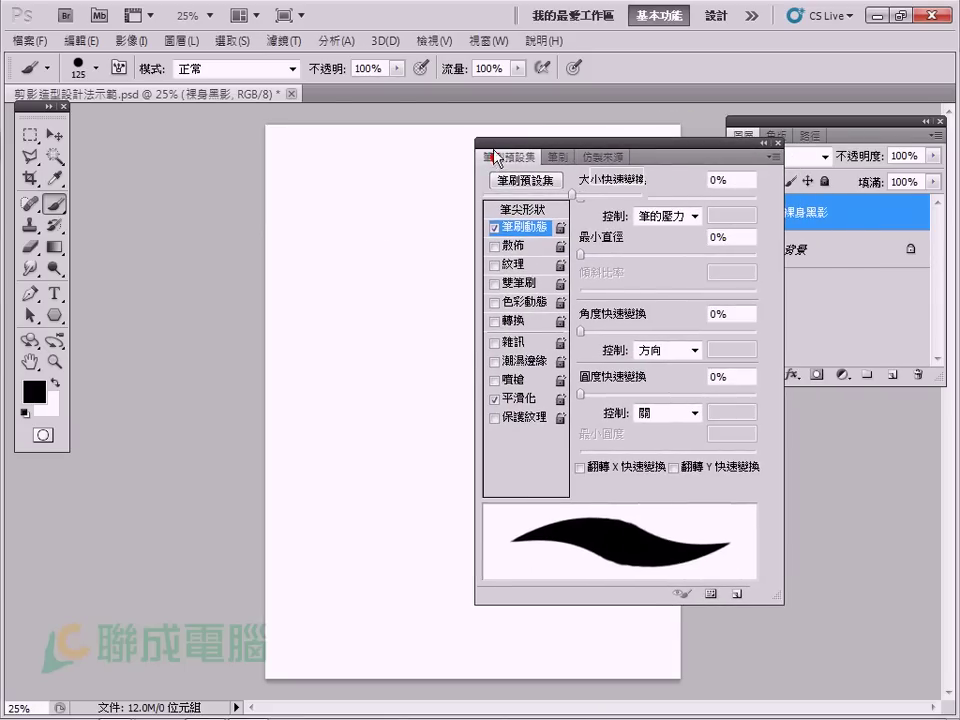
left_click(505, 157)
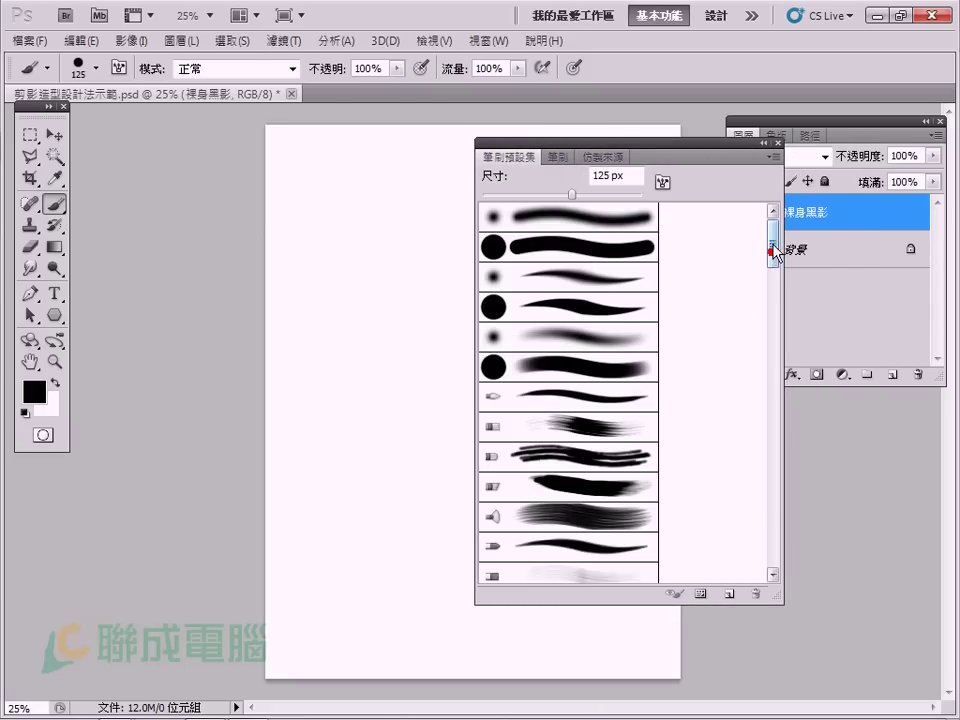
left_click(538, 249)
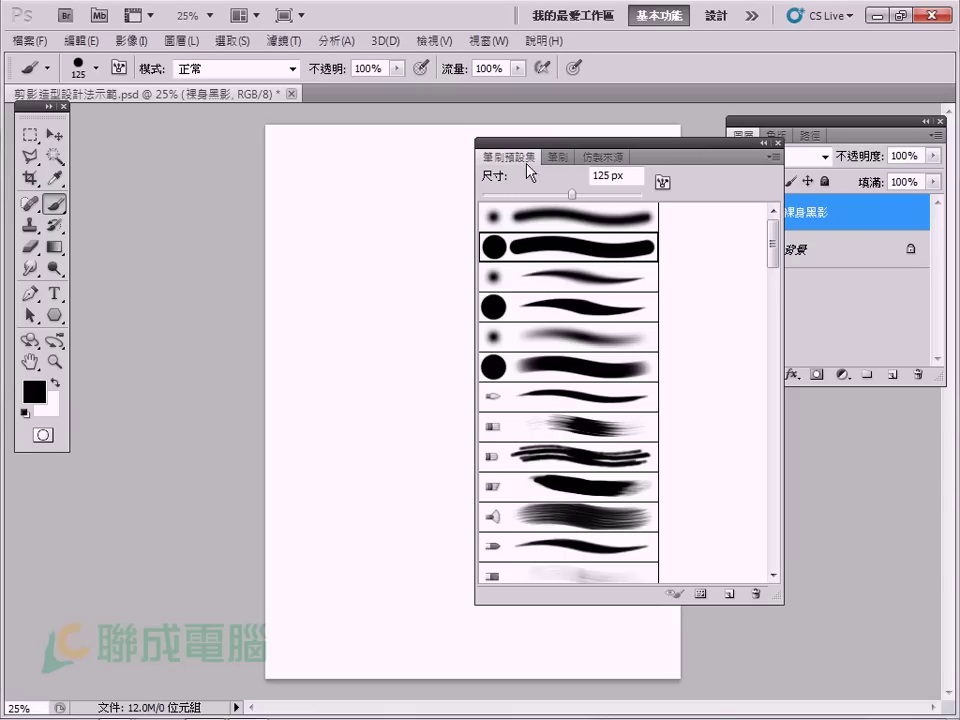
left_click(557, 157)
left_click(527, 209)
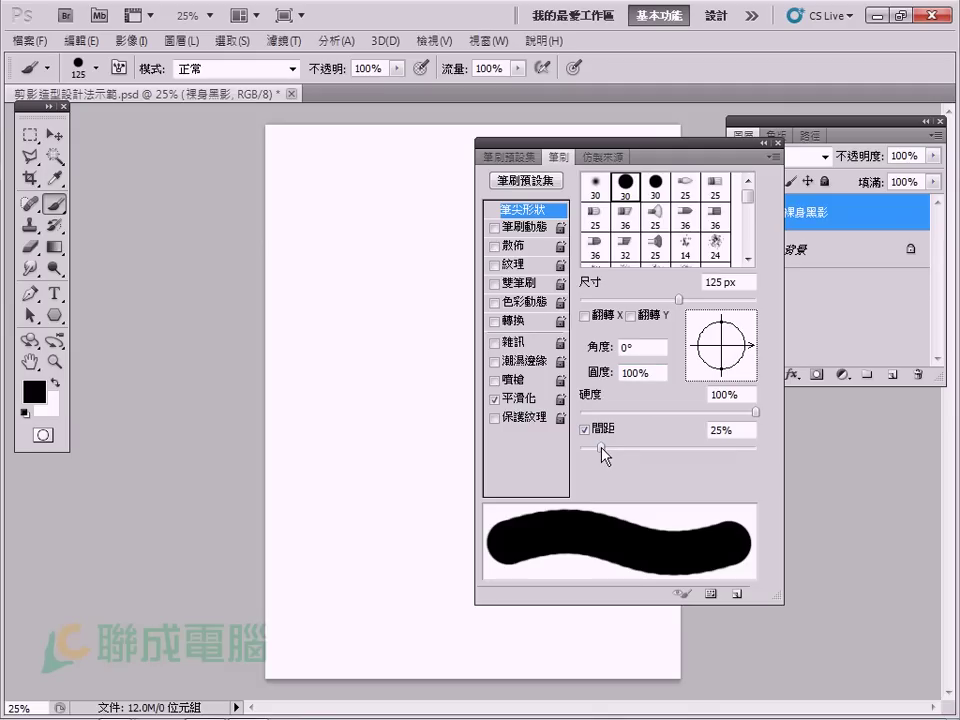
left_click_drag(601, 448, 580, 448)
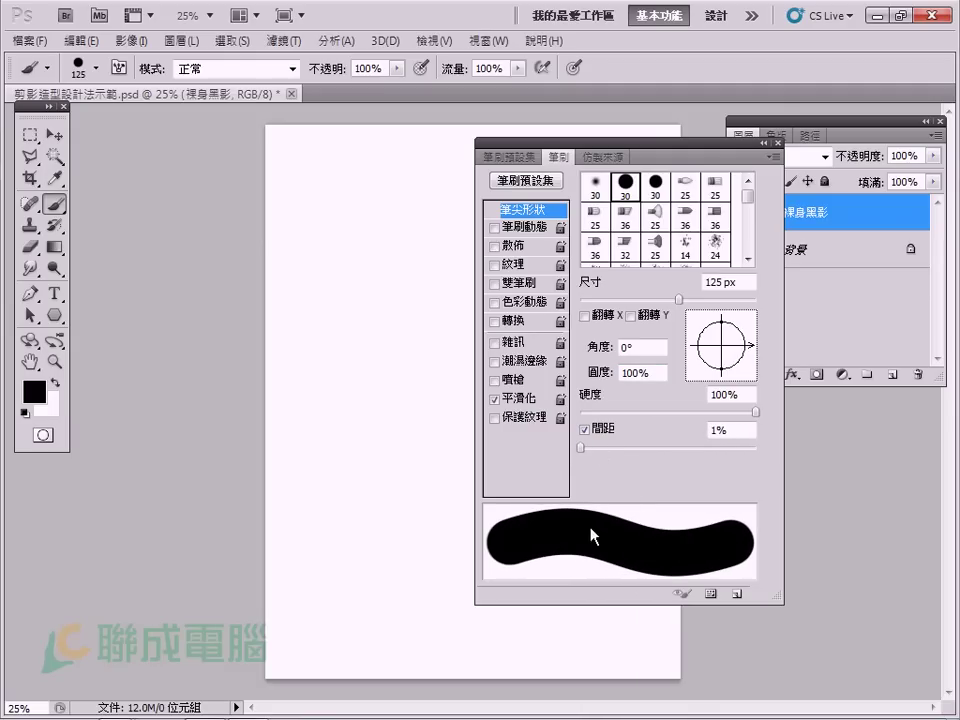
Step: Enable Shape Dynamics with pen-pressure size and angle control Off, then paint a black test stroke
left_click(507, 228)
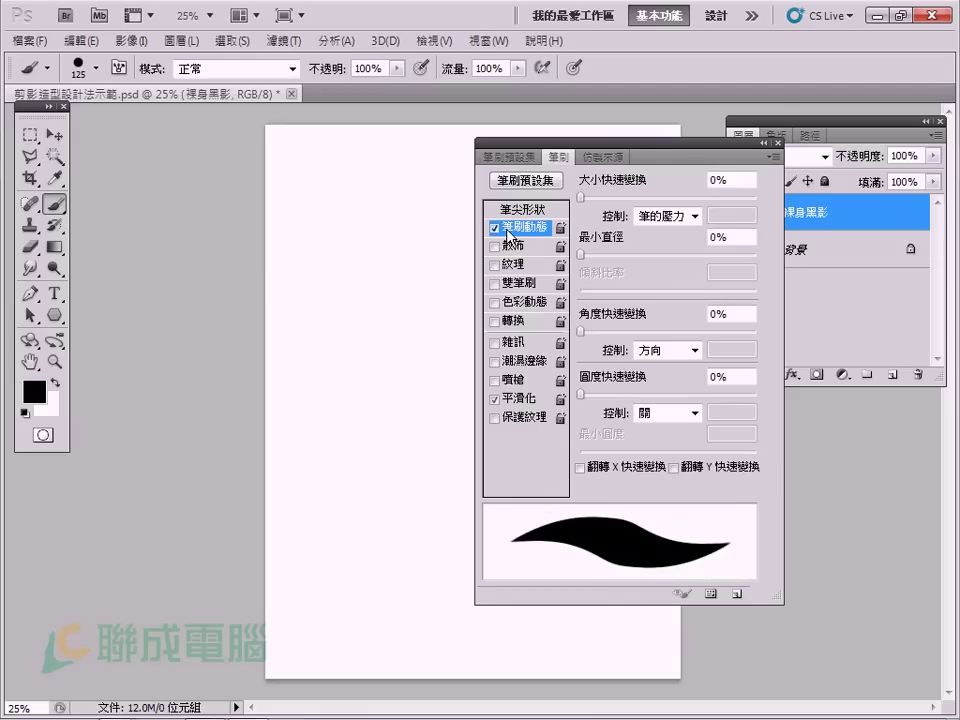
left_click(695, 216)
left_click(678, 265)
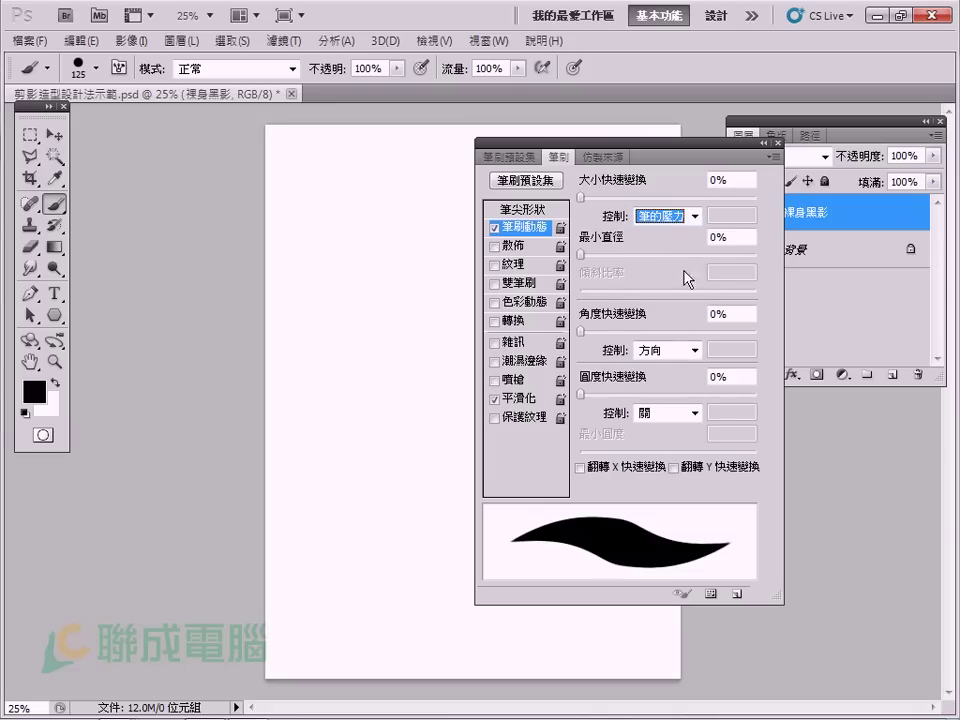
left_click(698, 357)
left_click(677, 365)
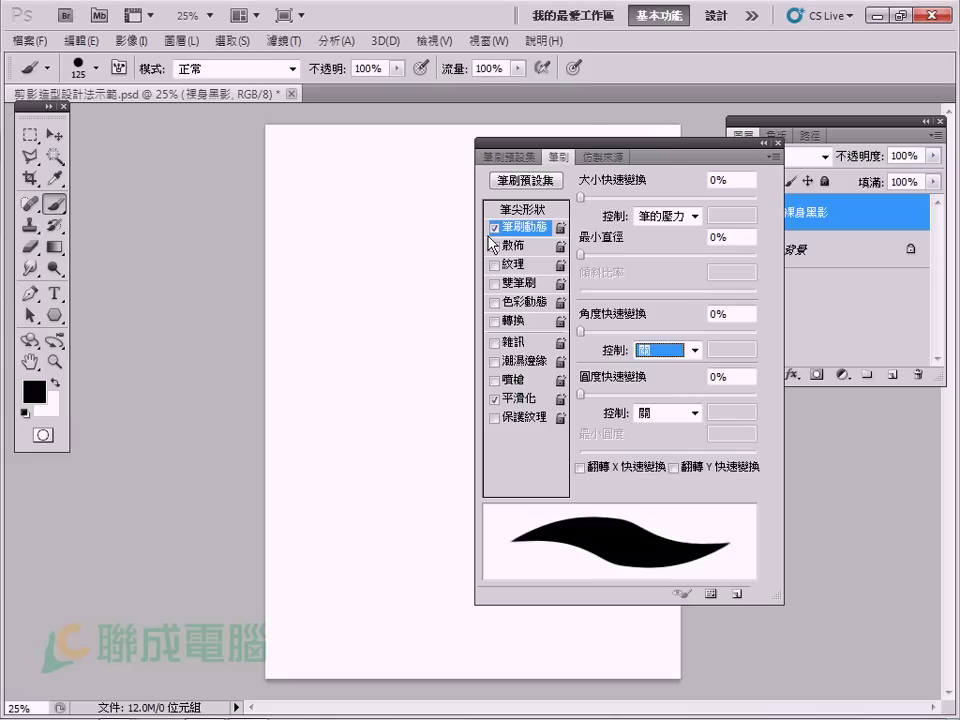
left_click_drag(675, 143, 598, 134)
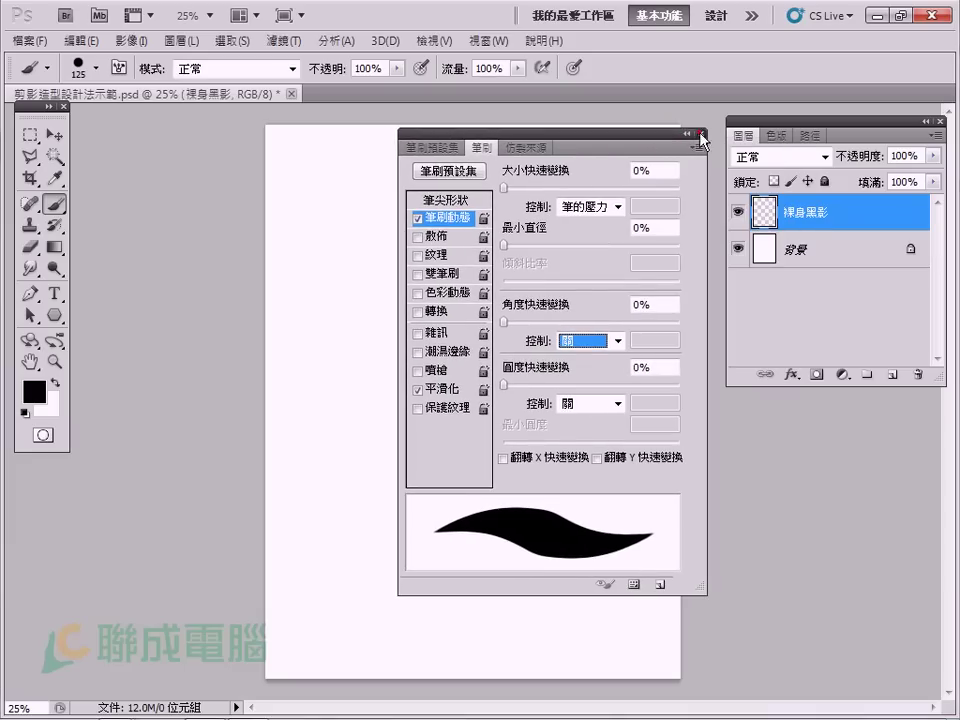
left_click(701, 135)
mouse_move(484, 190)
left_mouse_down()
mouse_move(471, 304)
mouse_move(512, 365)
left_mouse_up()
mouse_move(482, 444)
left_mouse_down()
mouse_move(503, 467)
mouse_move(388, 501)
mouse_move(400, 483)
left_mouse_up()
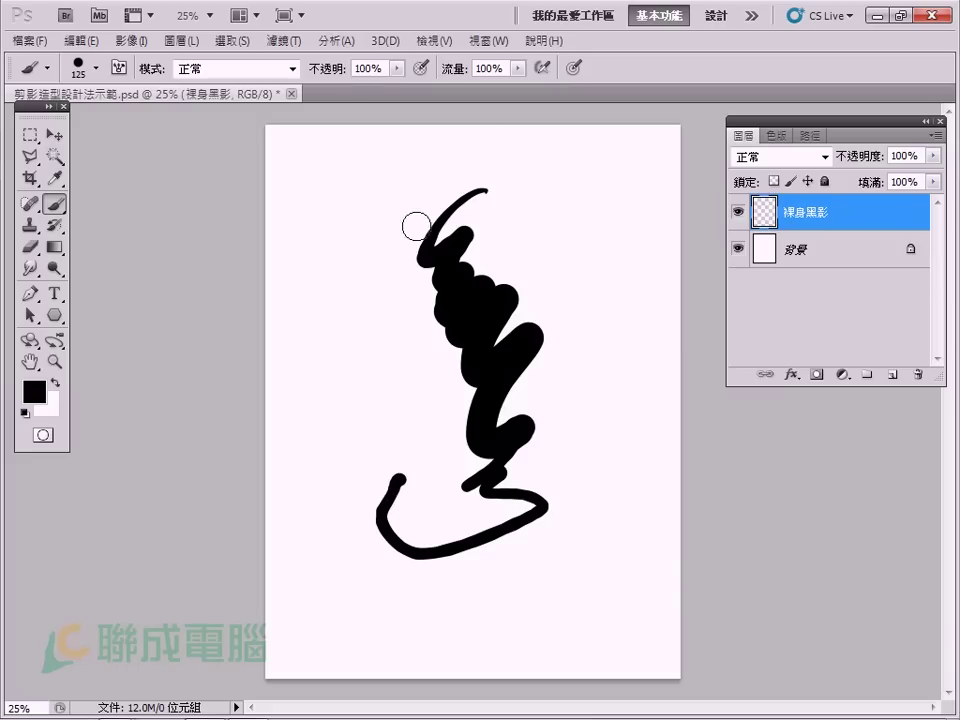
Step: Undo the black test stroke, leaving 裸身黑影 blank
key("ctrl+z")
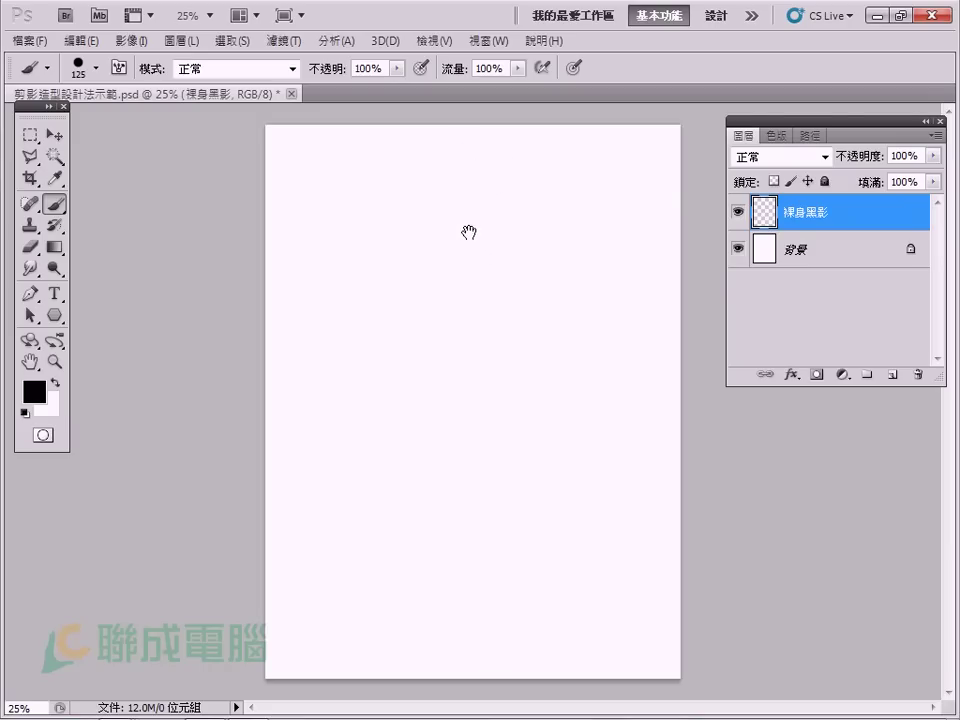
Step: Paint the upper body and lasso-fill both legs solid black
mouse_move(470, 170)
left_mouse_down()
mouse_move(458, 163)
mouse_move(480, 201)
mouse_move(457, 163)
mouse_move(459, 204)
mouse_move(484, 197)
mouse_move(454, 171)
mouse_move(474, 204)
mouse_move(459, 204)
mouse_move(469, 227)
mouse_move(456, 227)
mouse_move(484, 274)
mouse_move(452, 287)
mouse_move(484, 320)
mouse_move(442, 331)
mouse_move(486, 338)
mouse_move(437, 354)
mouse_move(481, 344)
mouse_move(472, 460)
mouse_move(514, 369)
left_mouse_up()
right_click(30, 155)
left_click(107, 152)
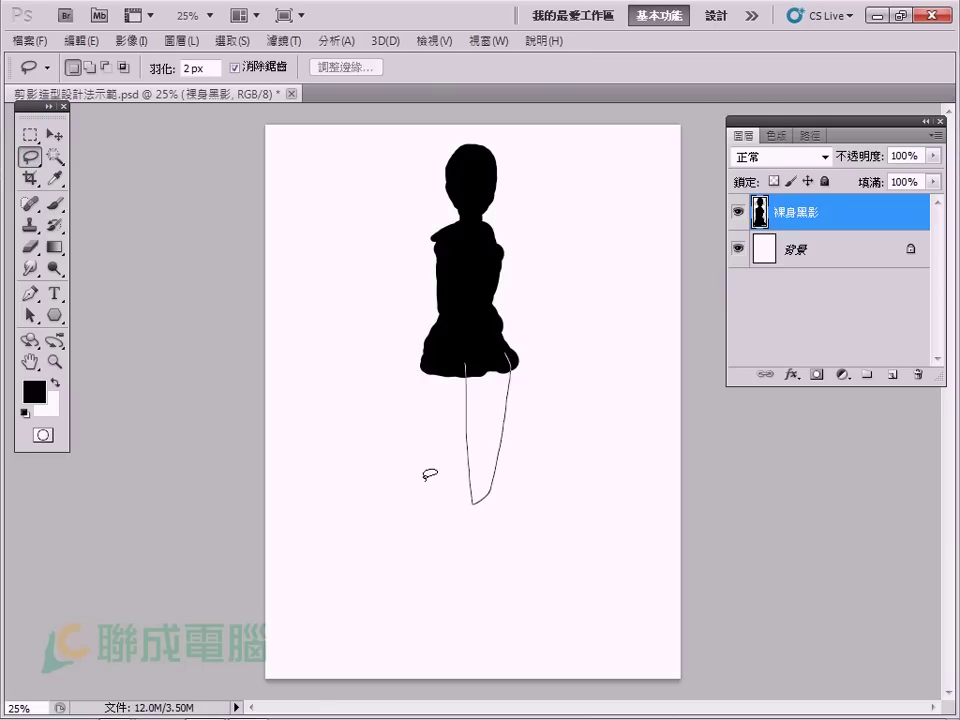
left_click_drag(427, 437, 464, 372)
key("alt+BackSpace")
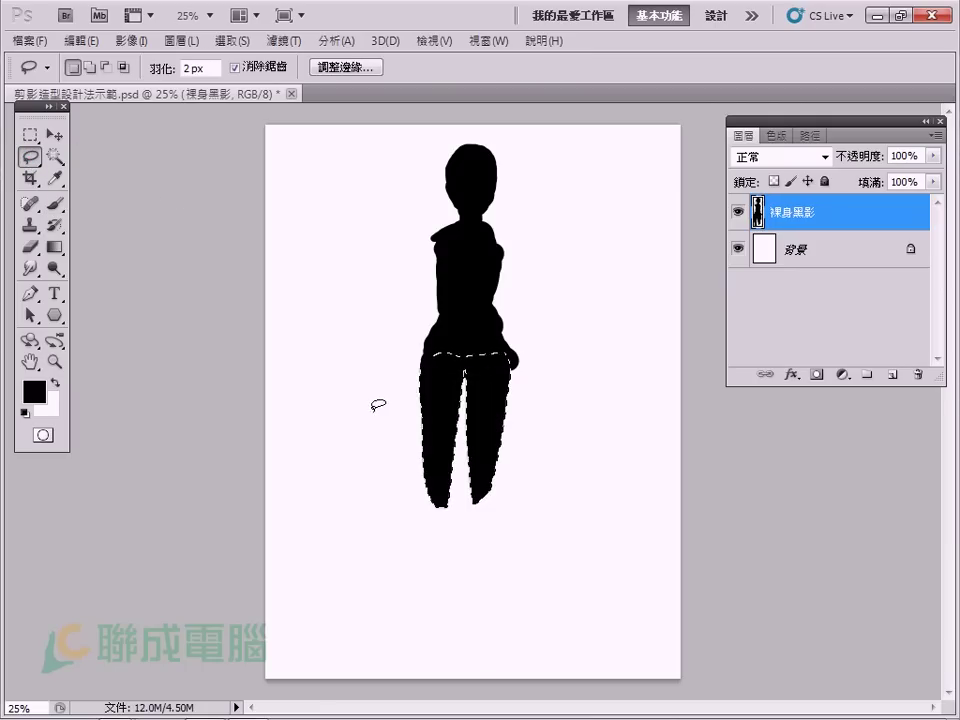
key("ctrl+d")
key("b")
Step: Extend both legs to the feet, widen the shoulders, and paint both arms down to hands
left_click_drag(484, 497, 485, 455)
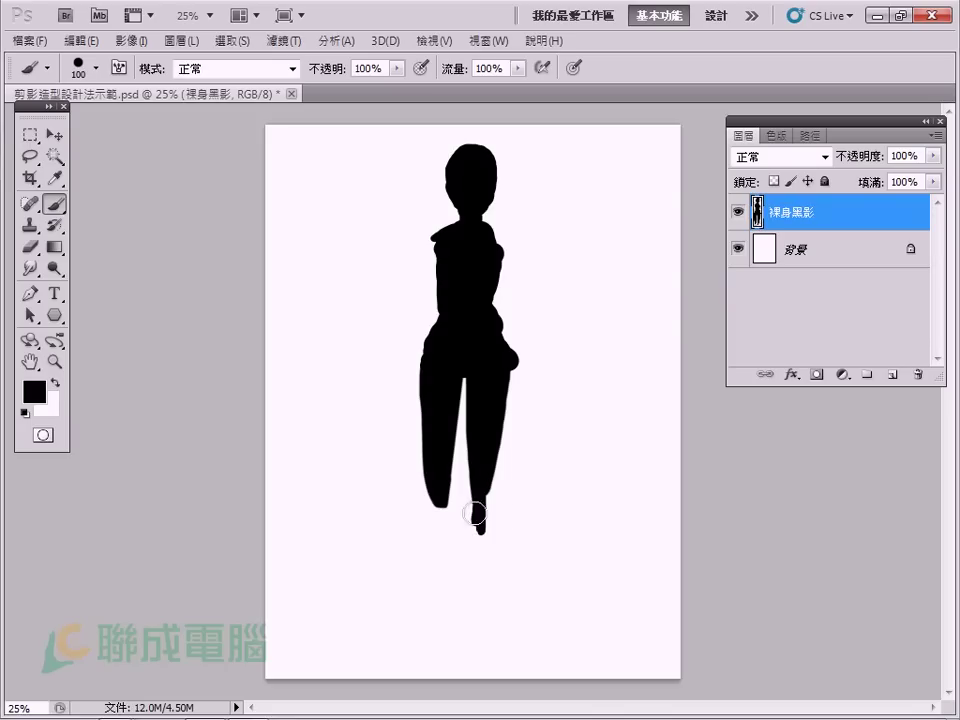
left_click_drag(435, 495, 437, 640)
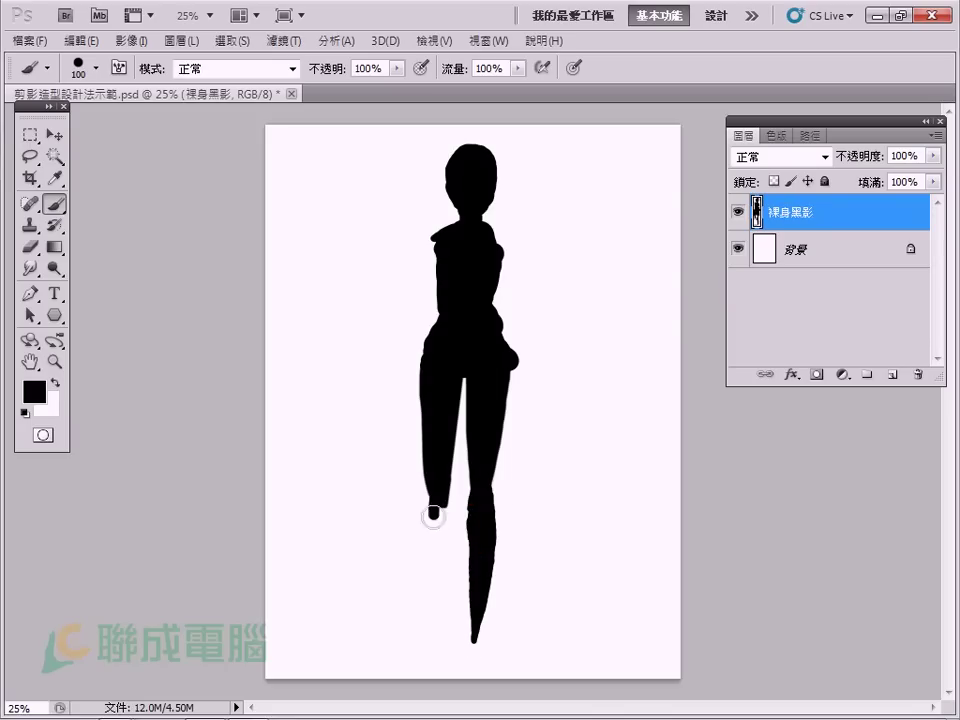
mouse_move(461, 374)
left_mouse_down()
mouse_move(489, 231)
mouse_move(441, 236)
mouse_move(441, 315)
left_mouse_up()
key("bracketleft")
key("bracketleft")
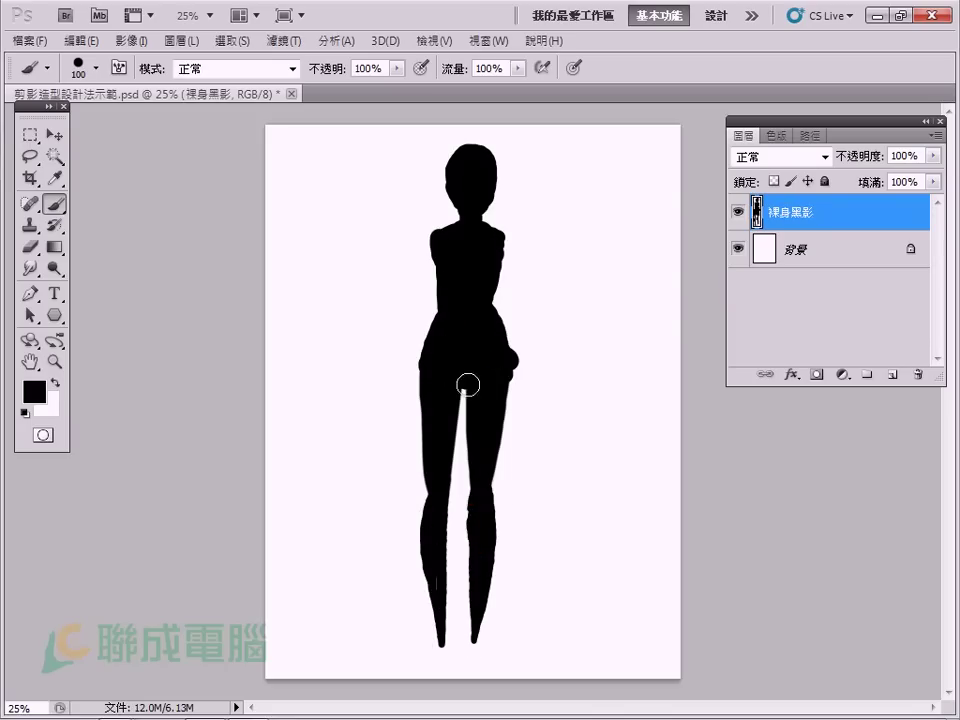
mouse_move(439, 229)
left_mouse_down()
mouse_move(414, 236)
mouse_move(418, 270)
mouse_move(399, 296)
left_mouse_up()
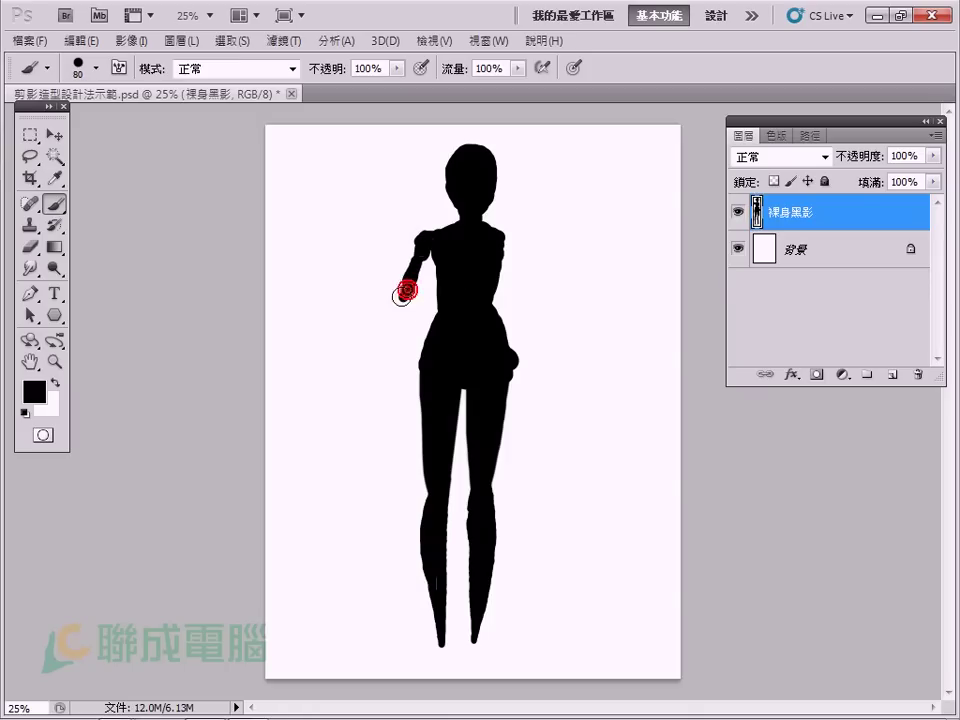
left_click_drag(499, 240, 530, 295)
left_click_drag(399, 298, 368, 372)
left_click_drag(530, 305, 562, 382)
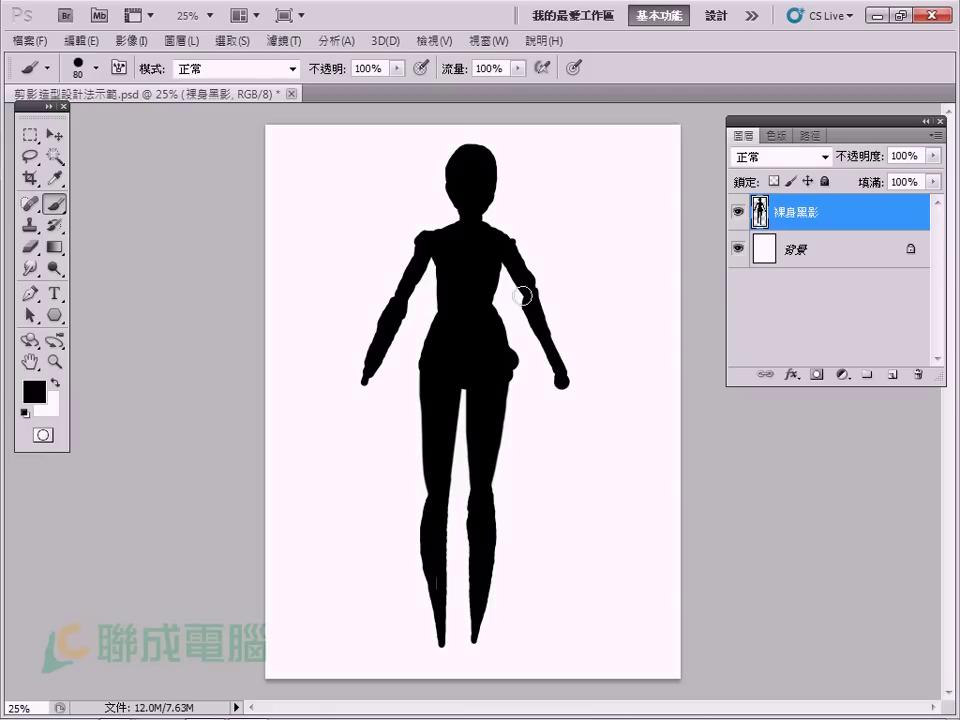
Step: Give the Eraser 1% spacing and size 80, then erase the right arm
key("e")
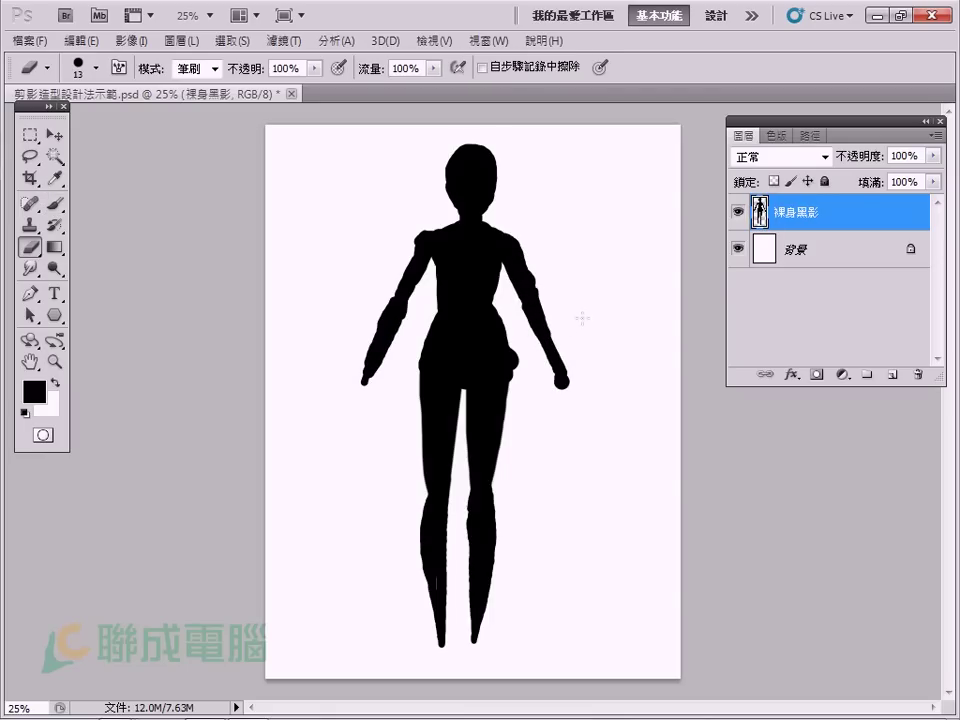
key("F5")
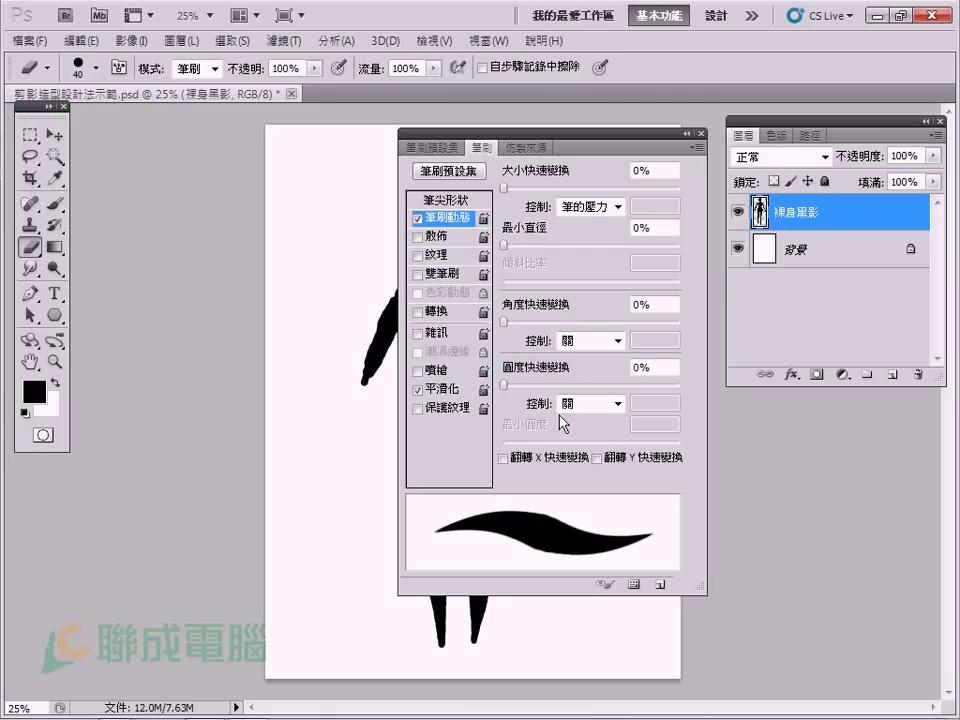
left_click(470, 196)
left_click_drag(507, 440, 490, 445)
left_click(465, 222)
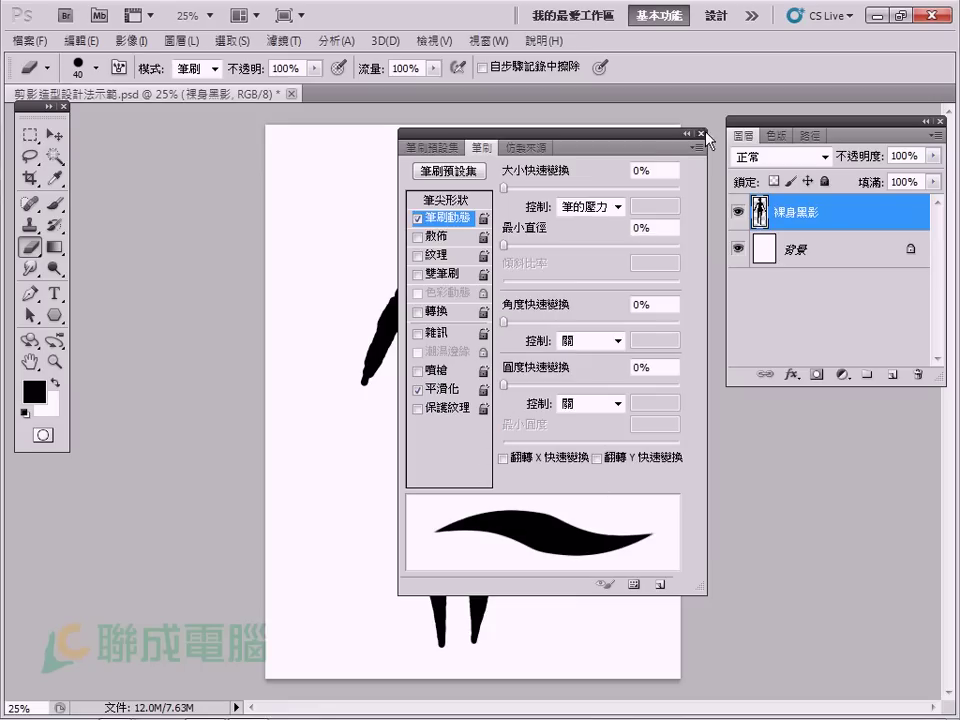
left_click(702, 133)
key("bracketright")
mouse_move(529, 266)
left_mouse_down()
mouse_move(523, 289)
mouse_move(576, 390)
left_mouse_up()
Step: Repaint the left arm down toward the hip and the right upper arm, and smooth the right knee
left_click_drag(367, 326, 388, 345)
key("b")
mouse_move(419, 252)
left_mouse_down()
mouse_move(419, 277)
mouse_move(428, 261)
left_mouse_up()
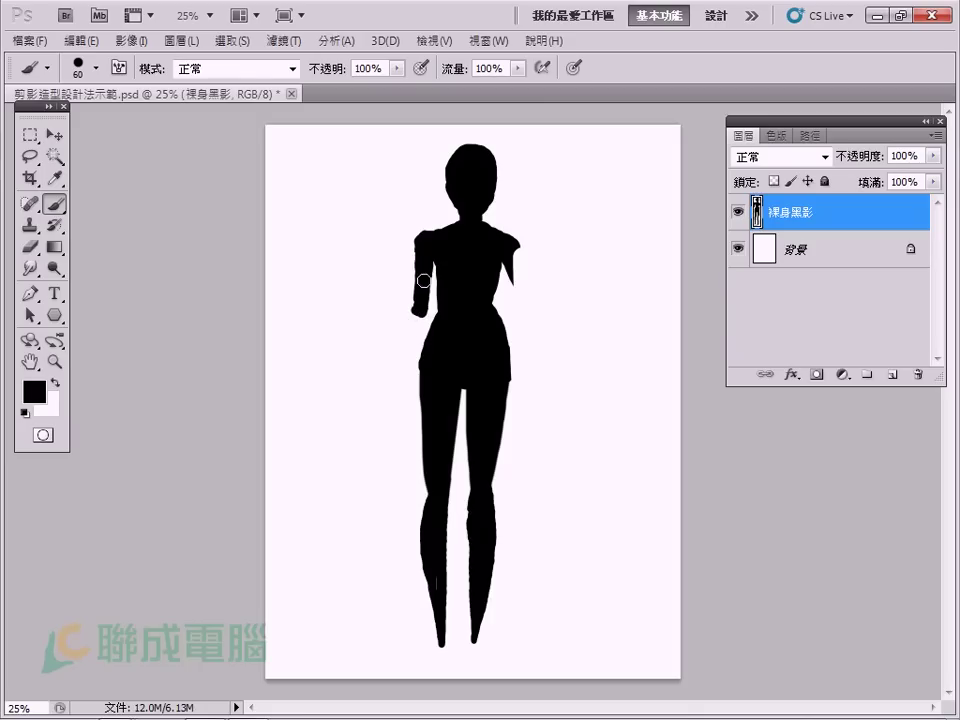
left_click_drag(413, 317, 394, 388)
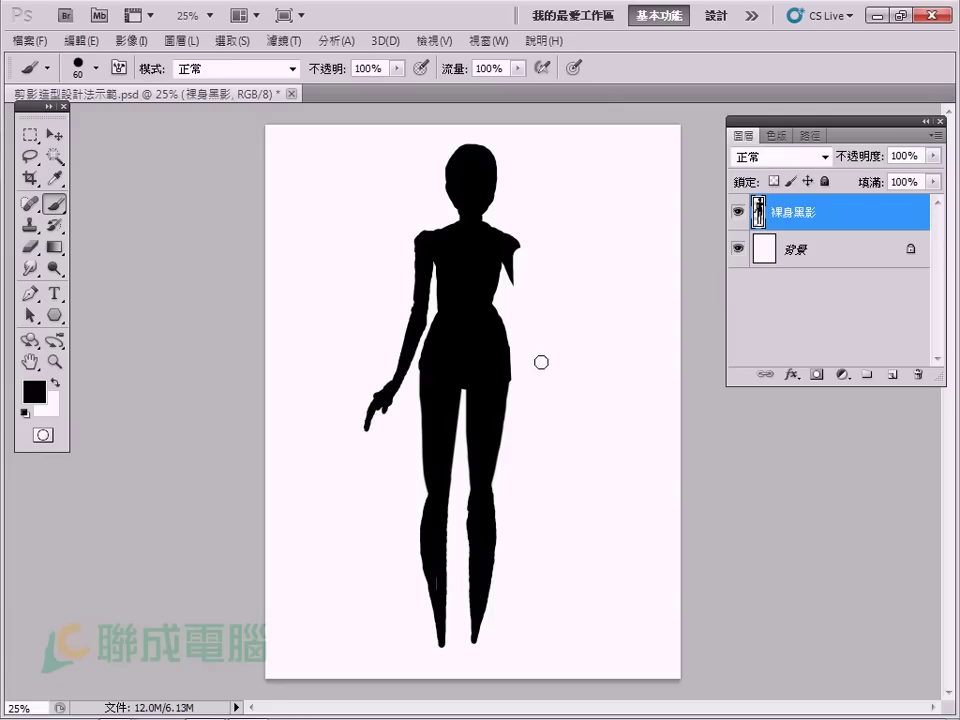
mouse_move(514, 251)
left_mouse_down()
mouse_move(517, 310)
mouse_move(570, 271)
mouse_move(527, 308)
mouse_move(516, 289)
left_mouse_up()
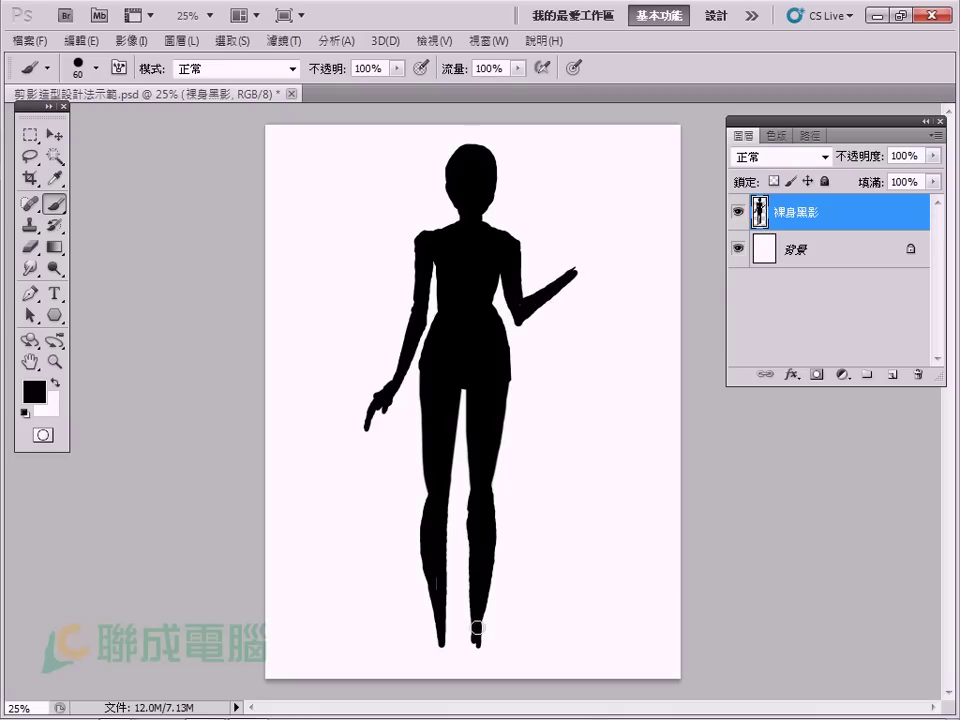
mouse_move(470, 538)
left_mouse_down()
mouse_move(469, 561)
mouse_move(427, 537)
left_mouse_up()
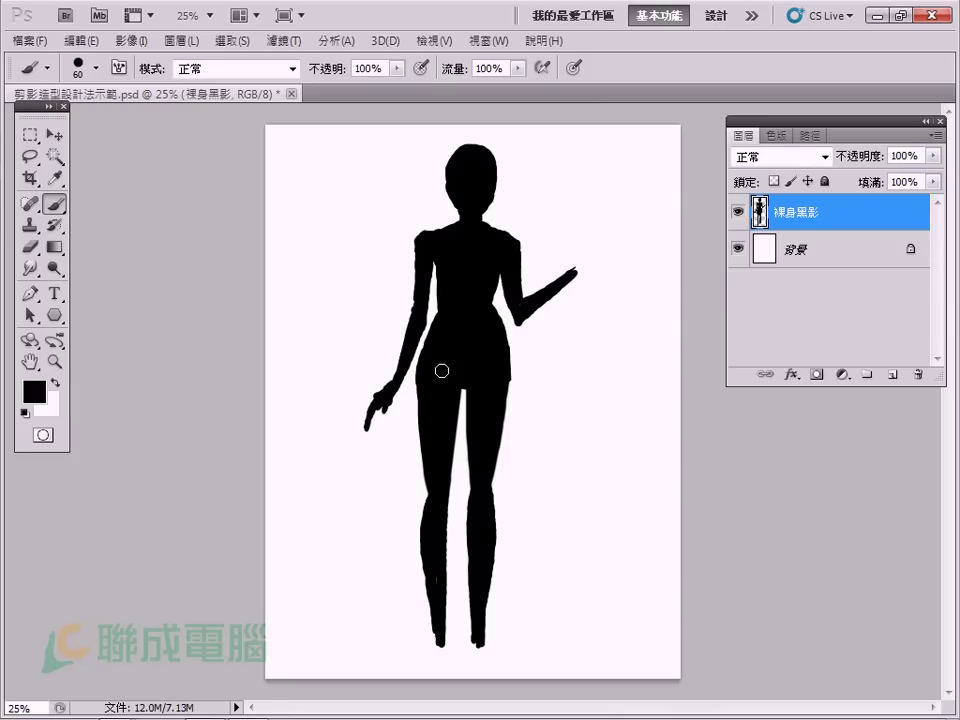
key("e")
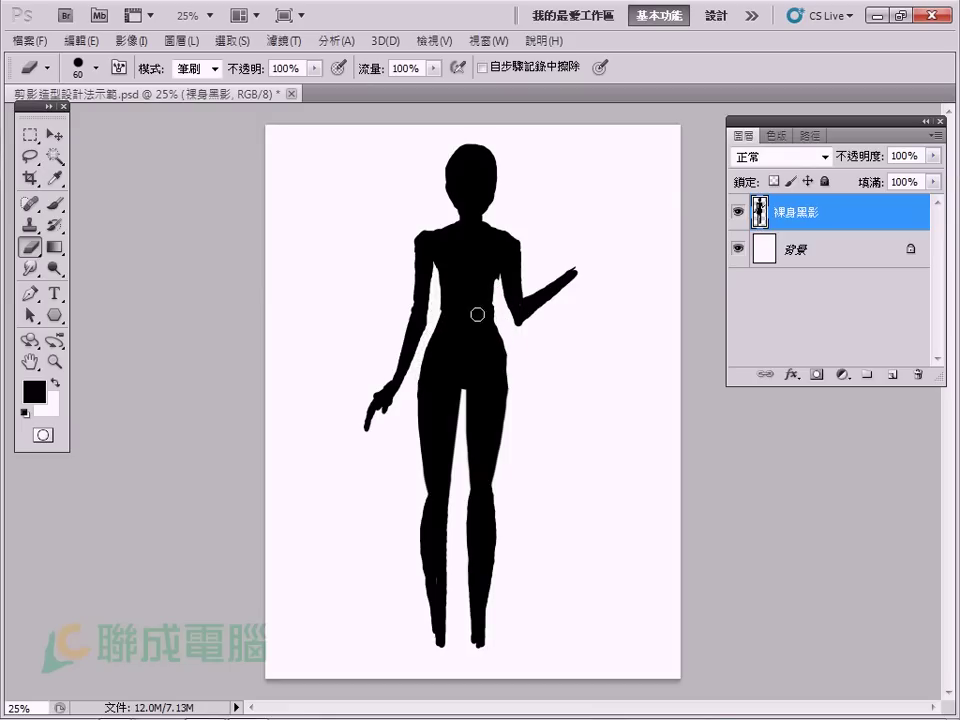
Step: Fill the gap between the left arm and the torso
scroll(477, 314, "up", 2)
key("b")
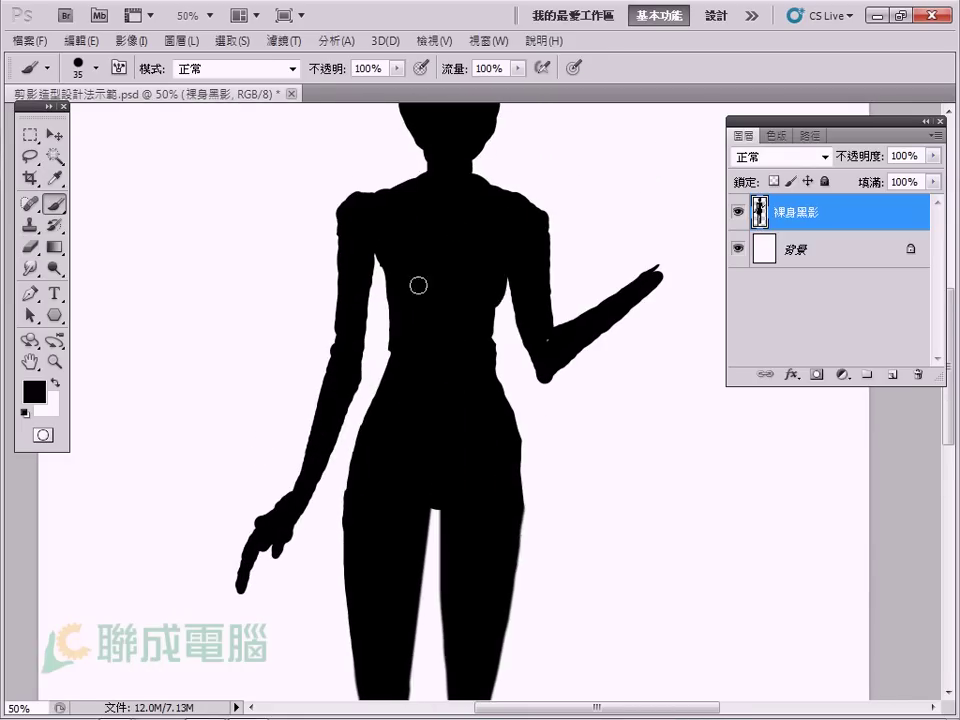
left_click_drag(368, 296, 339, 370)
left_click(326, 375)
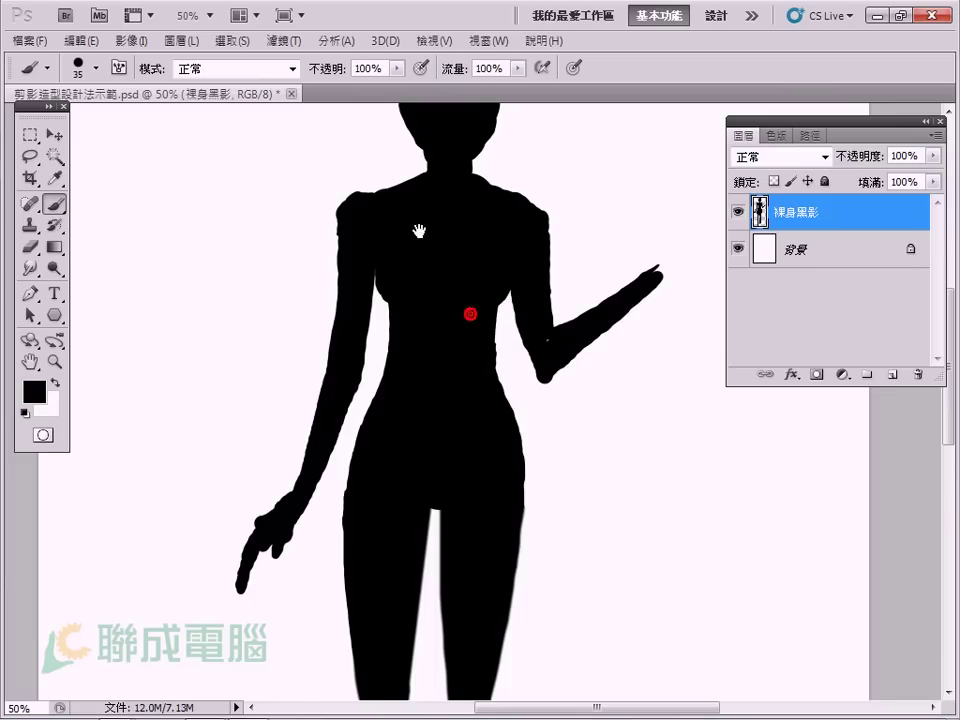
Step: Smooth the sides and top of the head and add an ear
scroll(424, 336, "up", 3)
key("e")
key("bracketright")
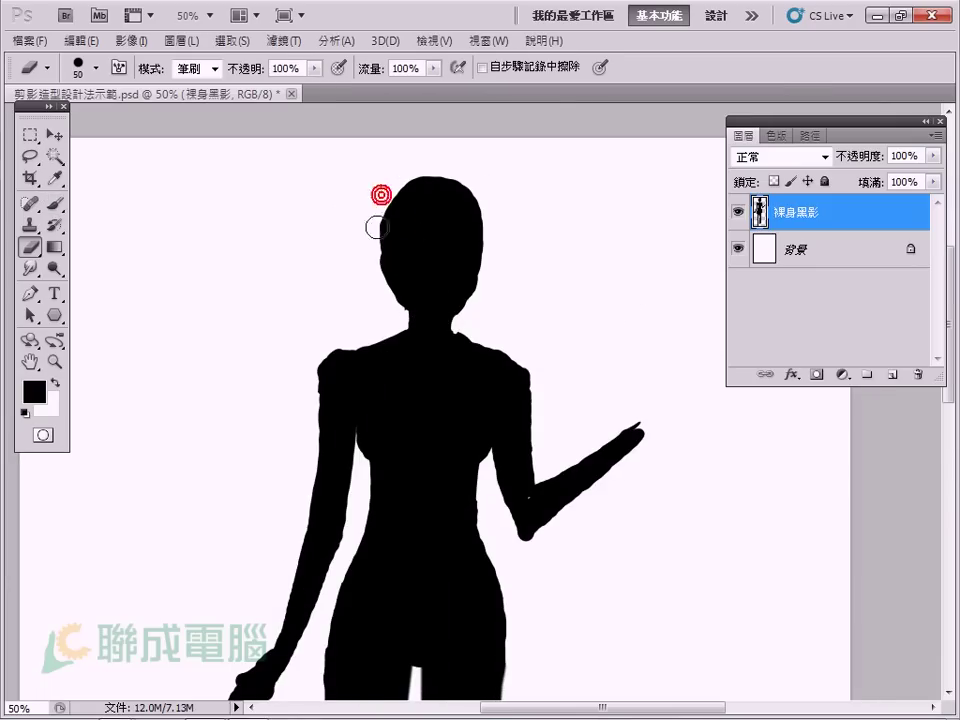
key("b")
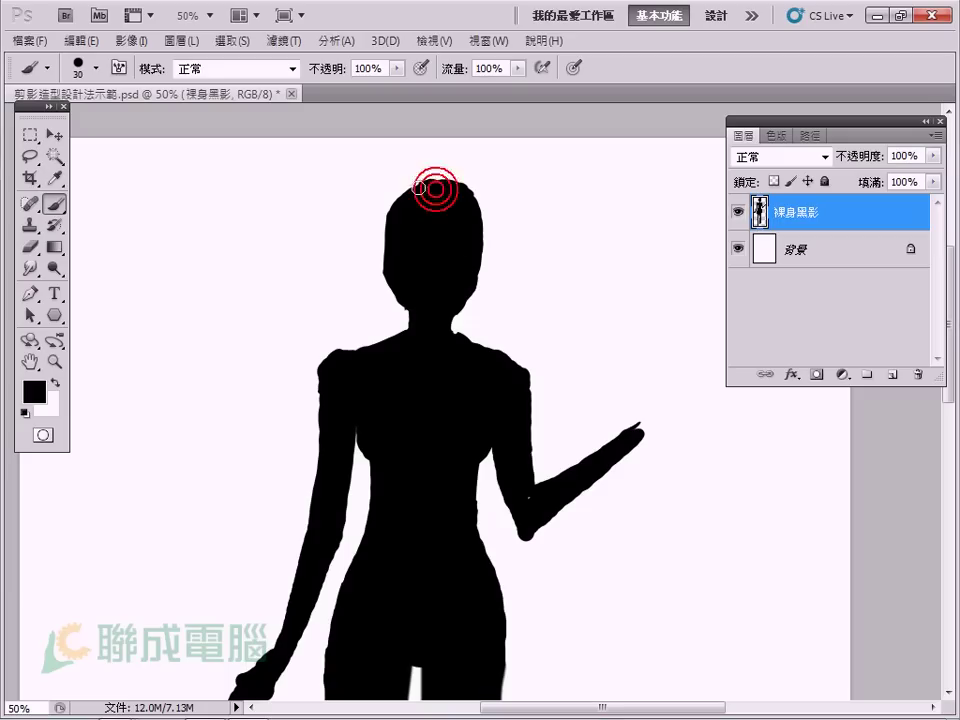
left_click_drag(393, 272, 395, 288)
left_click_drag(471, 289, 476, 200)
left_click_drag(386, 236, 390, 283)
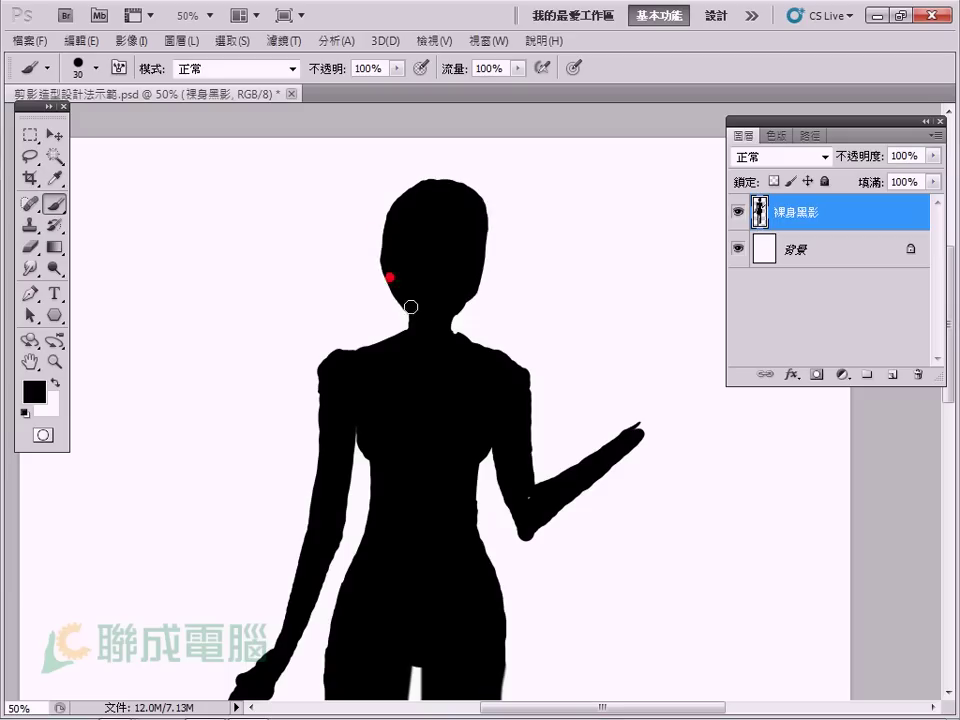
mouse_move(392, 219)
left_mouse_down()
mouse_move(471, 197)
mouse_move(465, 303)
left_mouse_up()
left_click_drag(390, 226, 480, 247)
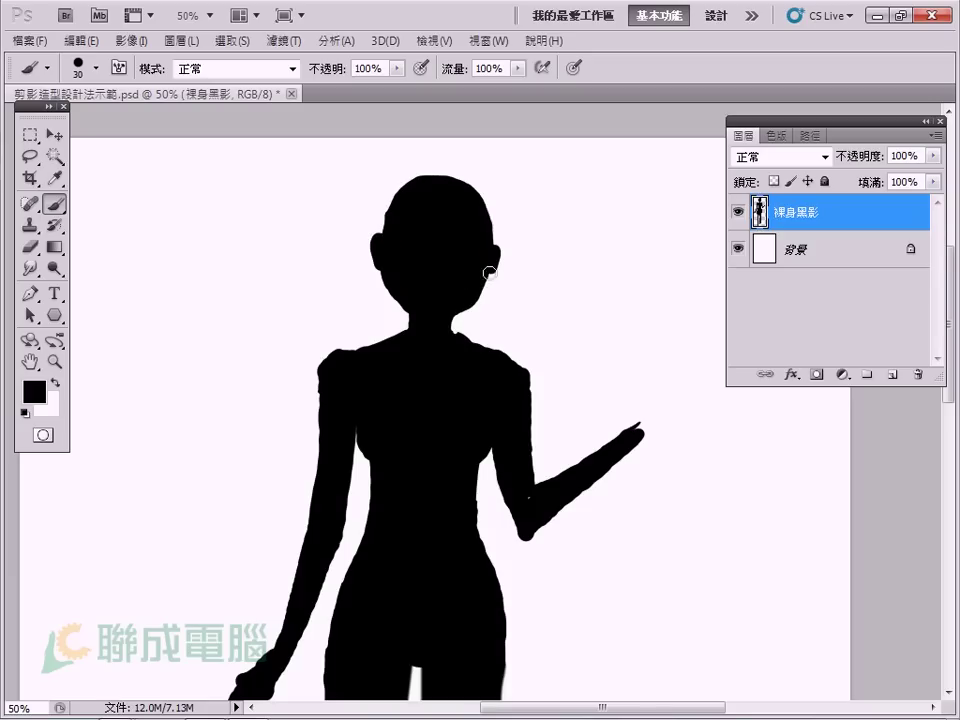
Step: Zoom in to trim a bump at the neck and smooth the right upper-arm edge
key("ctrl+minus")
key("ctrl+plus")
key("ctrl+plus")
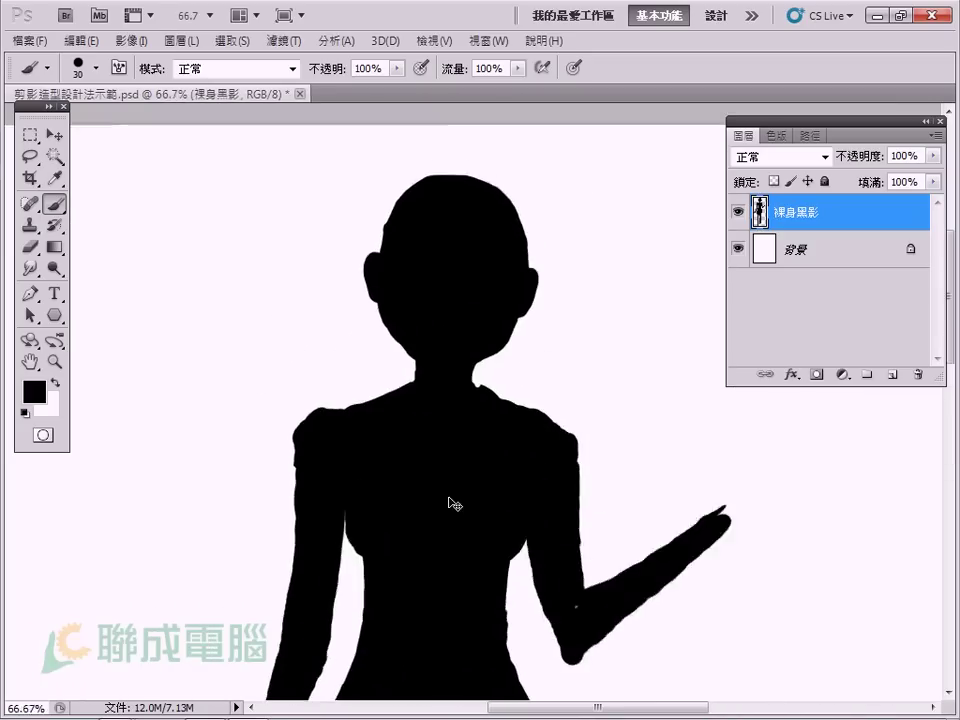
key("ctrl+plus")
key("e")
key("bracketleft")
key("bracketleft")
key("bracketleft")
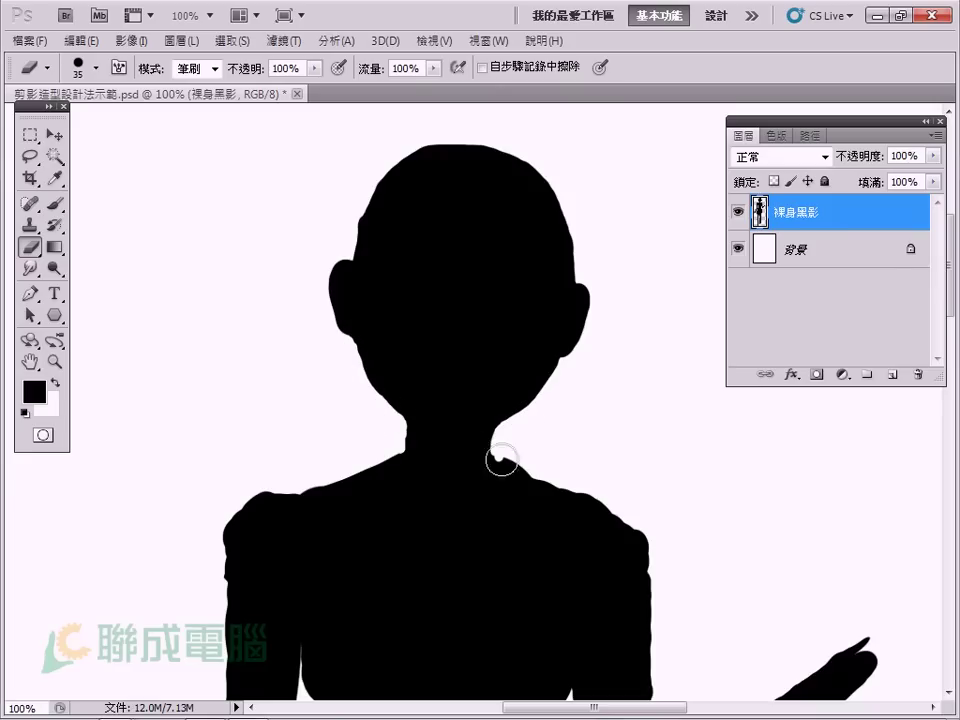
left_click(551, 485)
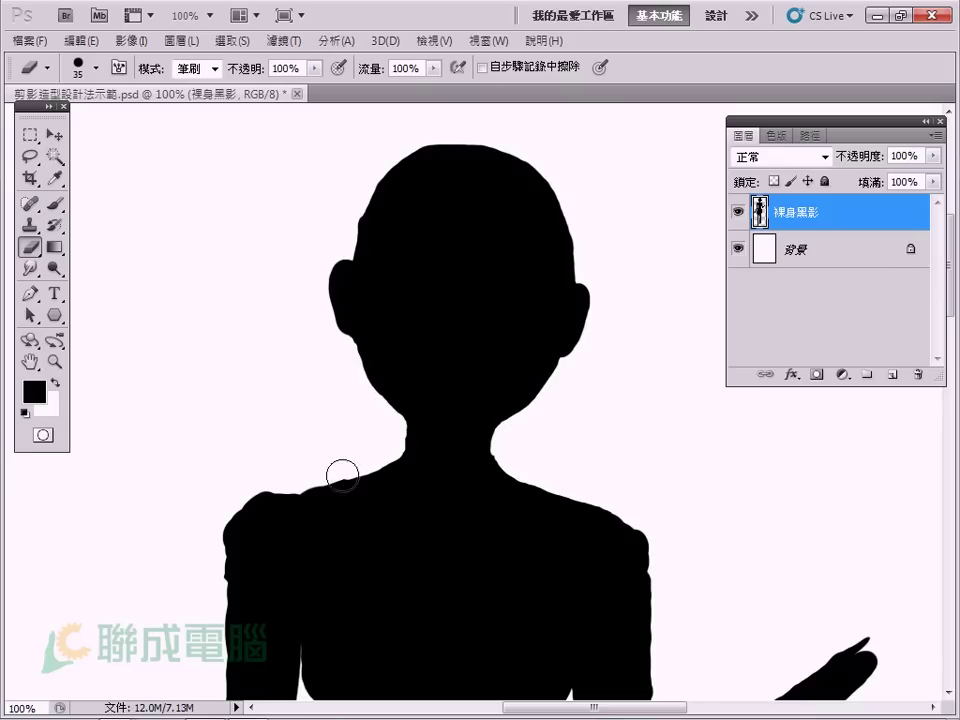
left_click_drag(329, 230, 399, 70)
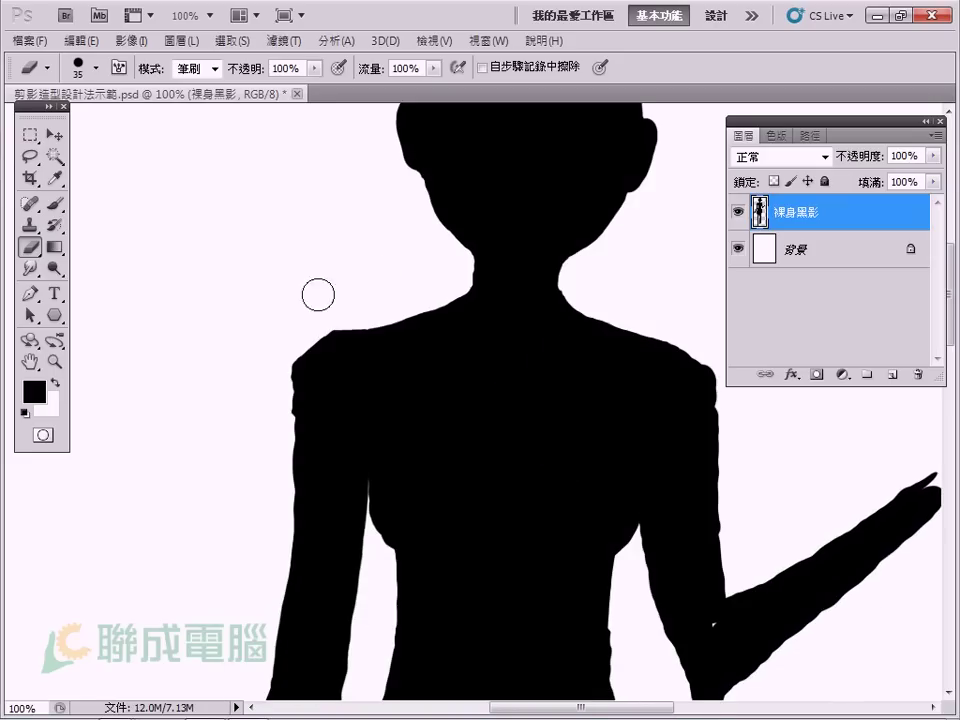
left_click_drag(551, 454, 431, 374)
key("b")
left_click_drag(555, 281, 580, 460)
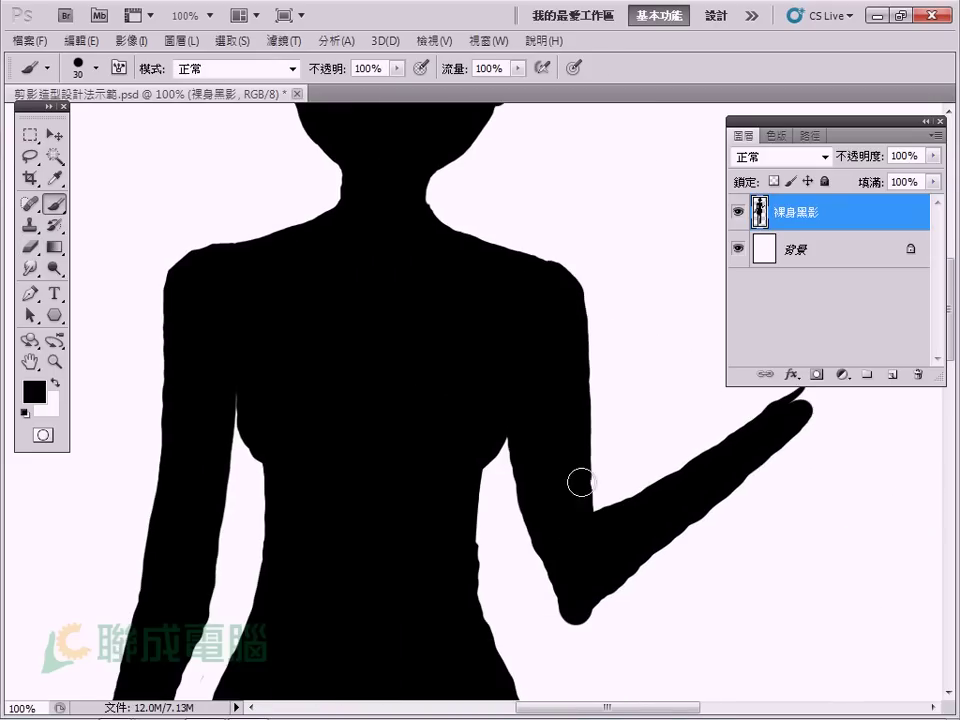
Step: Smooth the inner elbow and flatten the bump beneath it
left_click_drag(519, 381, 394, 256)
left_click_drag(431, 420, 427, 456)
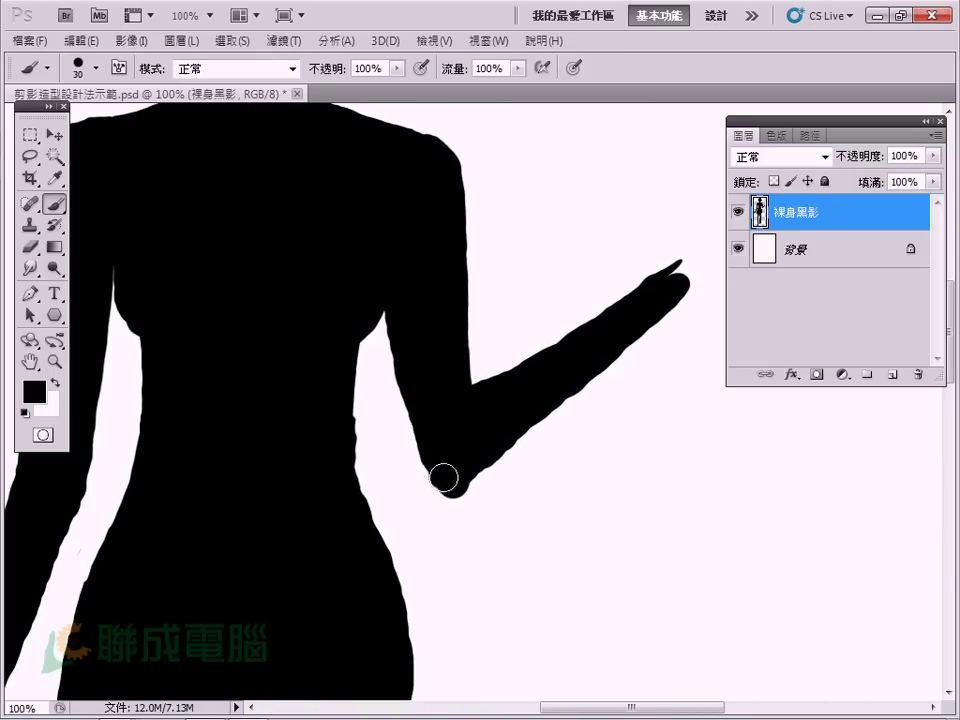
key("e")
left_click_drag(454, 499, 418, 467)
key("b")
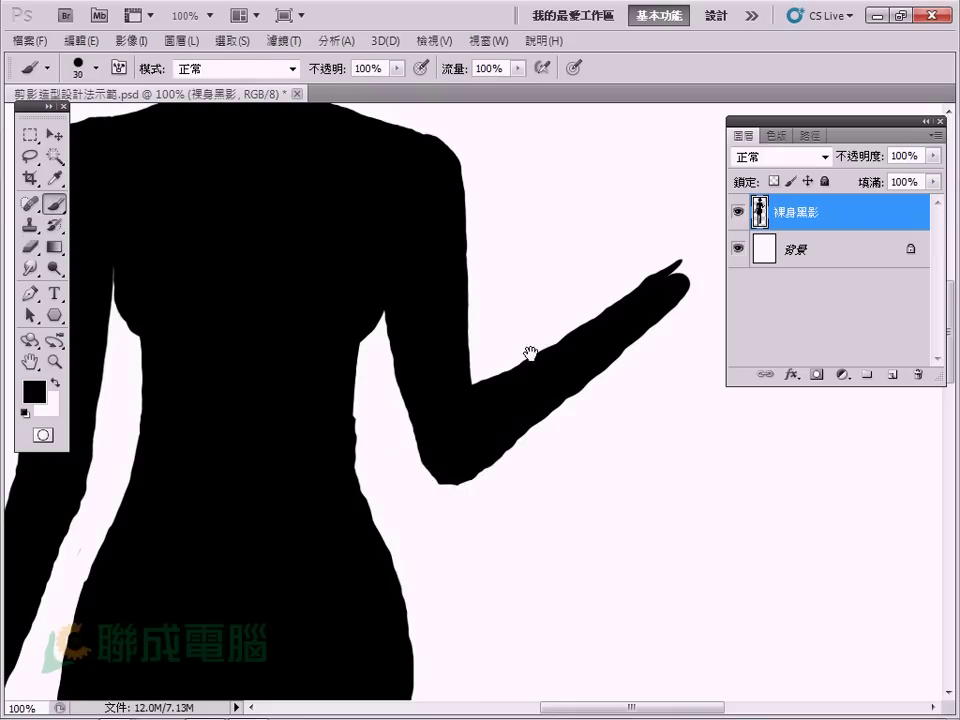
Step: Extend the raised forearm and paint a thumb and fingers onto the hand
left_click_drag(499, 401, 414, 459)
mouse_move(650, 285)
left_mouse_down()
mouse_move(496, 526)
mouse_move(581, 326)
left_mouse_up()
mouse_move(522, 413)
left_mouse_down()
mouse_move(561, 381)
mouse_move(578, 321)
mouse_move(524, 395)
left_mouse_up()
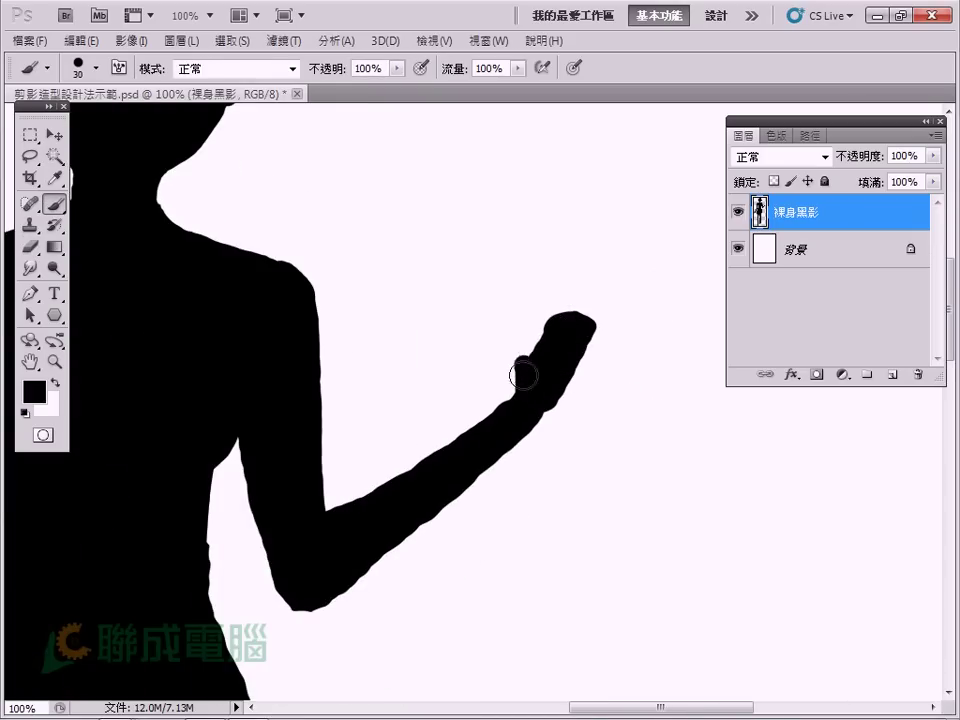
mouse_move(506, 322)
left_mouse_down()
mouse_move(508, 345)
mouse_move(530, 360)
mouse_move(515, 395)
left_mouse_up()
mouse_move(566, 350)
left_mouse_down()
mouse_move(594, 315)
mouse_move(564, 333)
mouse_move(572, 280)
mouse_move(554, 290)
left_mouse_up()
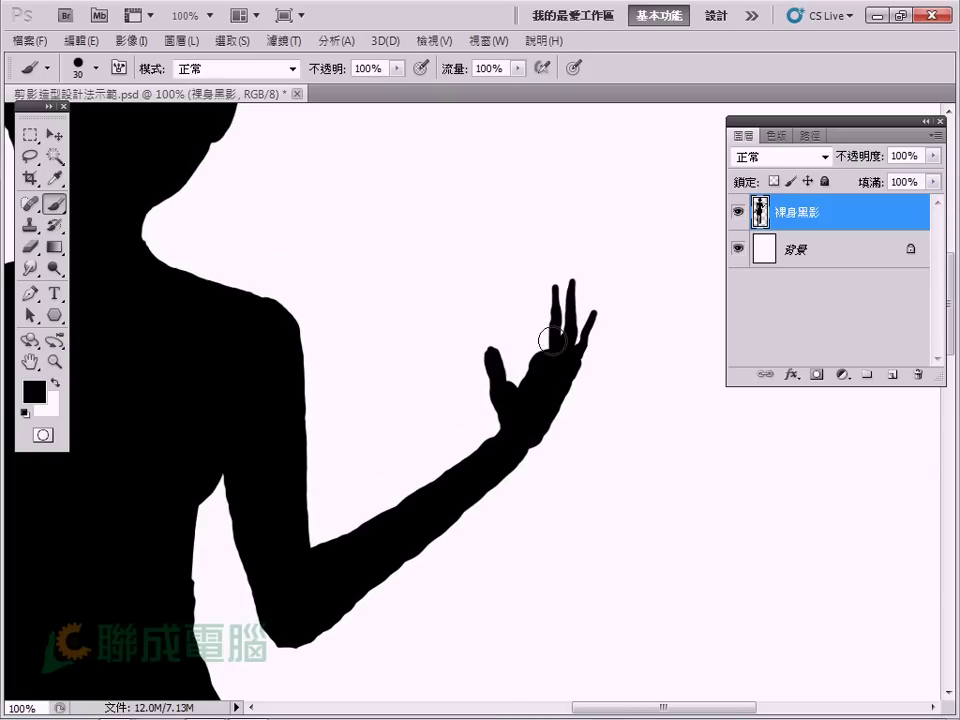
left_click(557, 277)
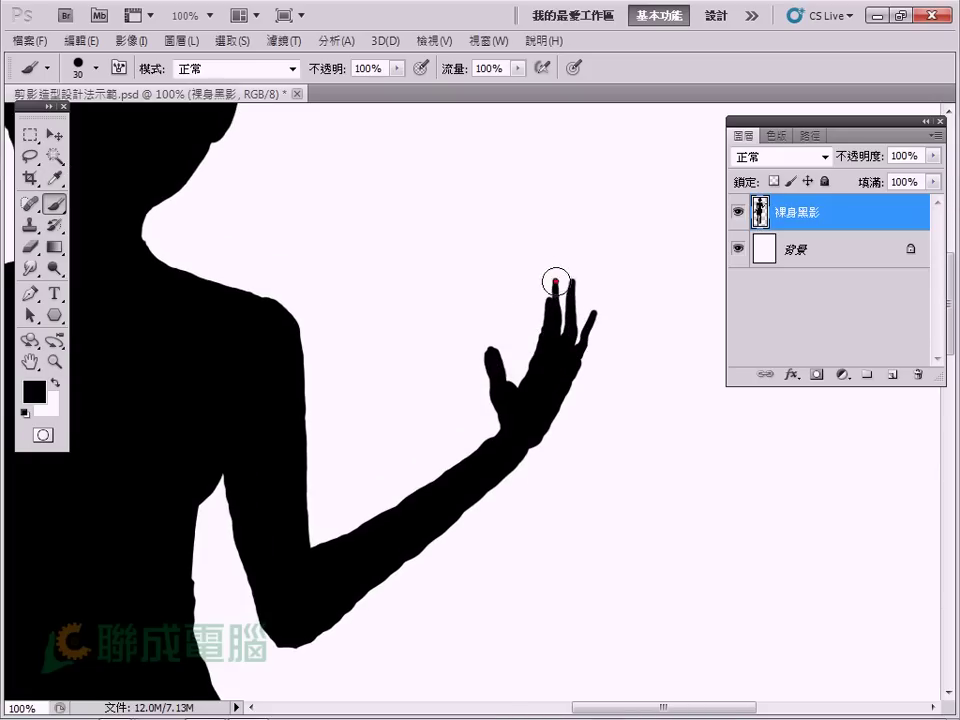
Step: Erase the extra pinky finger, thin the thumb, and zoom out to the whole silhouette
key("e")
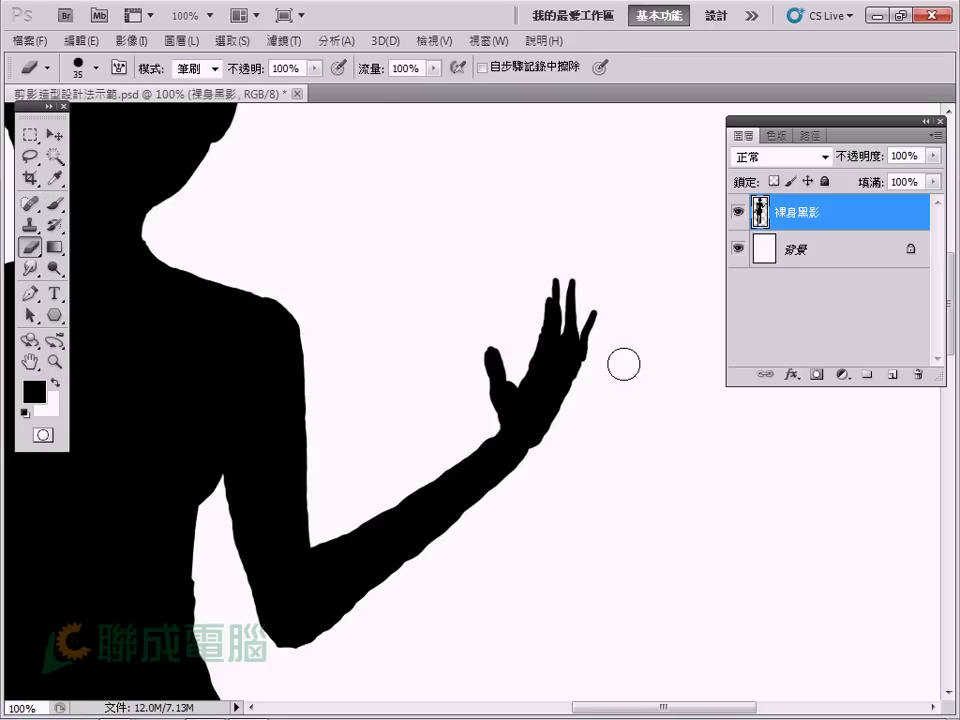
key("ctrl+minus")
key("ctrl+minus")
key("ctrl+minus")
mouse_move(430, 538)
left_mouse_down()
mouse_move(525, 392)
mouse_move(489, 501)
mouse_move(611, 416)
mouse_move(514, 489)
left_mouse_up()
key("ctrl+plus")
key("ctrl+plus")
key("ctrl+plus")
left_click_drag(589, 360, 395, 436)
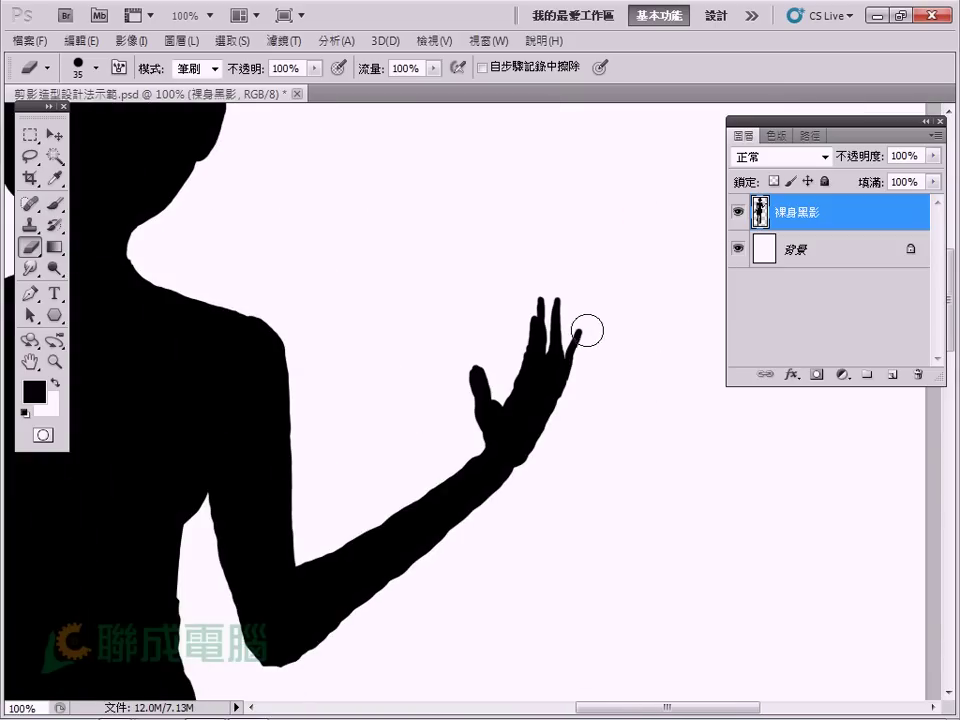
mouse_move(570, 371)
left_mouse_down()
mouse_move(553, 298)
mouse_move(503, 394)
left_mouse_up()
key("b")
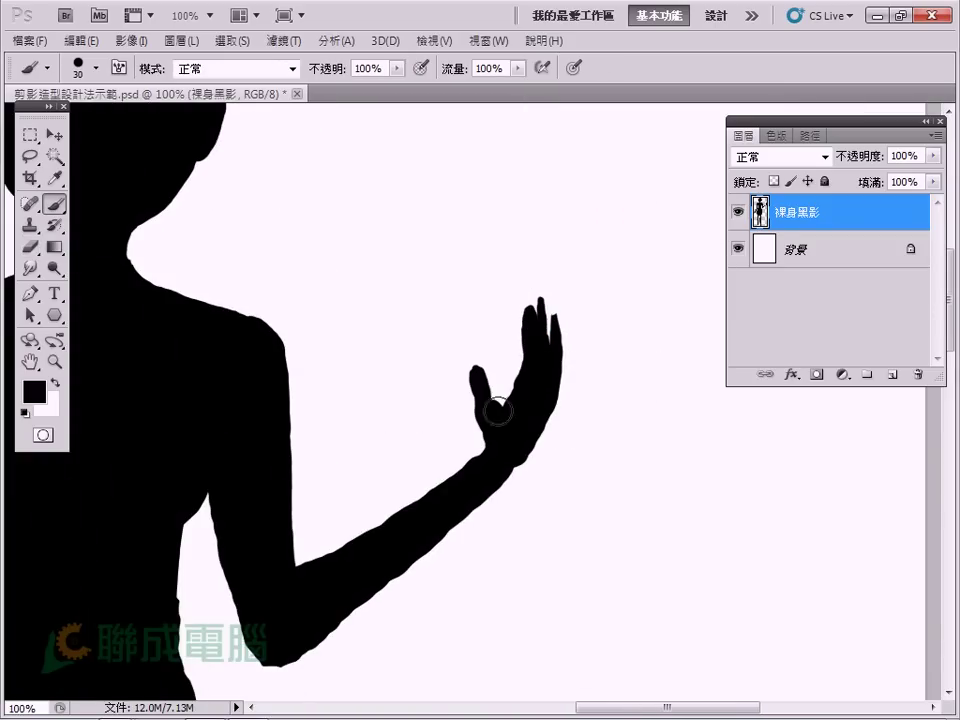
key("e")
left_click_drag(478, 358, 469, 407)
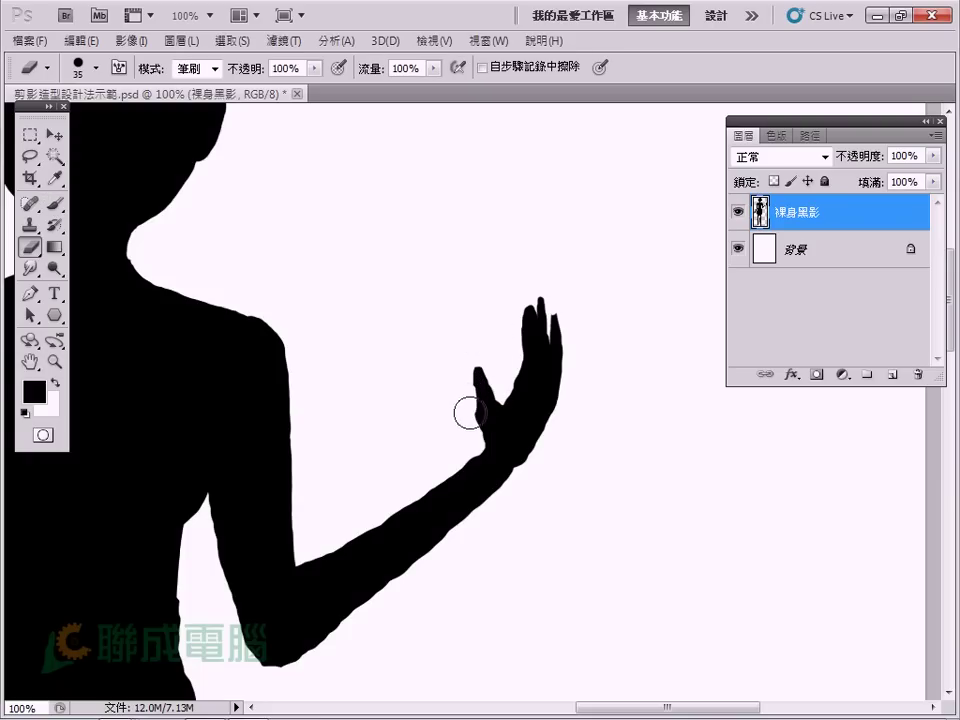
key("b")
mouse_move(397, 545)
left_mouse_down()
mouse_move(467, 456)
mouse_move(529, 421)
mouse_move(410, 530)
left_mouse_up()
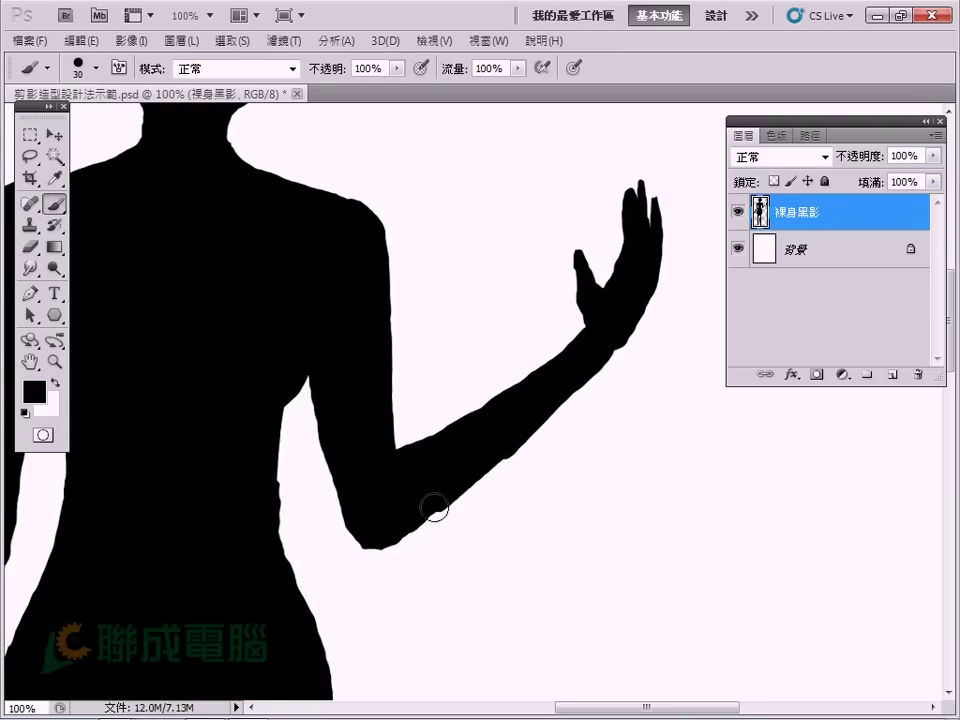
key("ctrl+minus")
key("ctrl+minus")
key("ctrl+minus")
key("ctrl+minus")
key("ctrl+plus")
key("ctrl+plus")
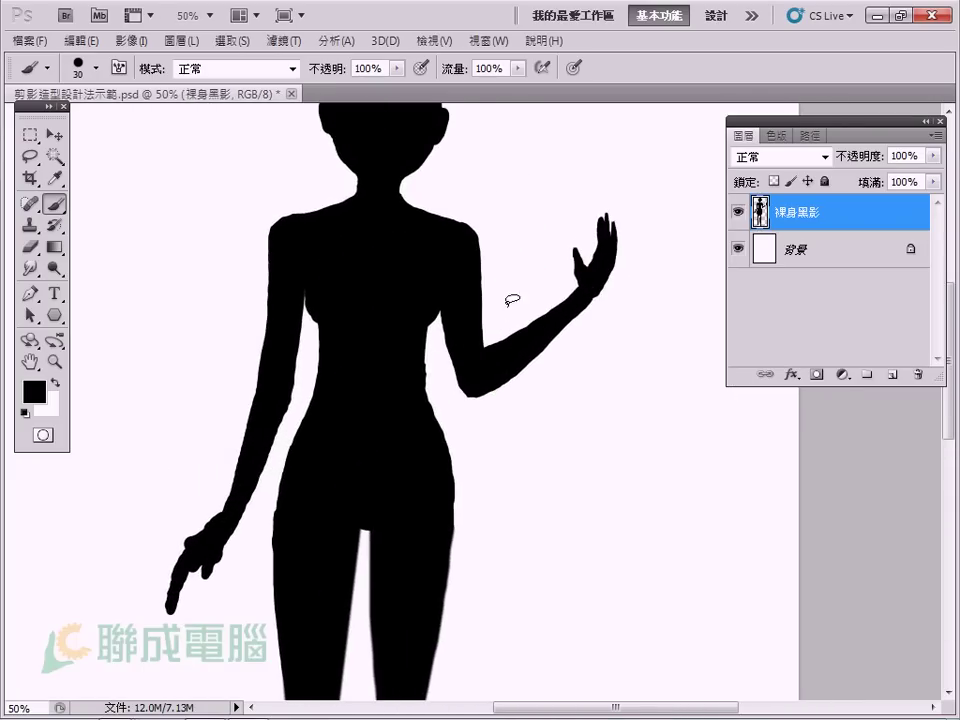
Step: Lasso the raised forearm and hand and nudge them up and left with Free Transform
key("l")
left_click_drag(643, 225, 585, 287)
key("ctrl+t")
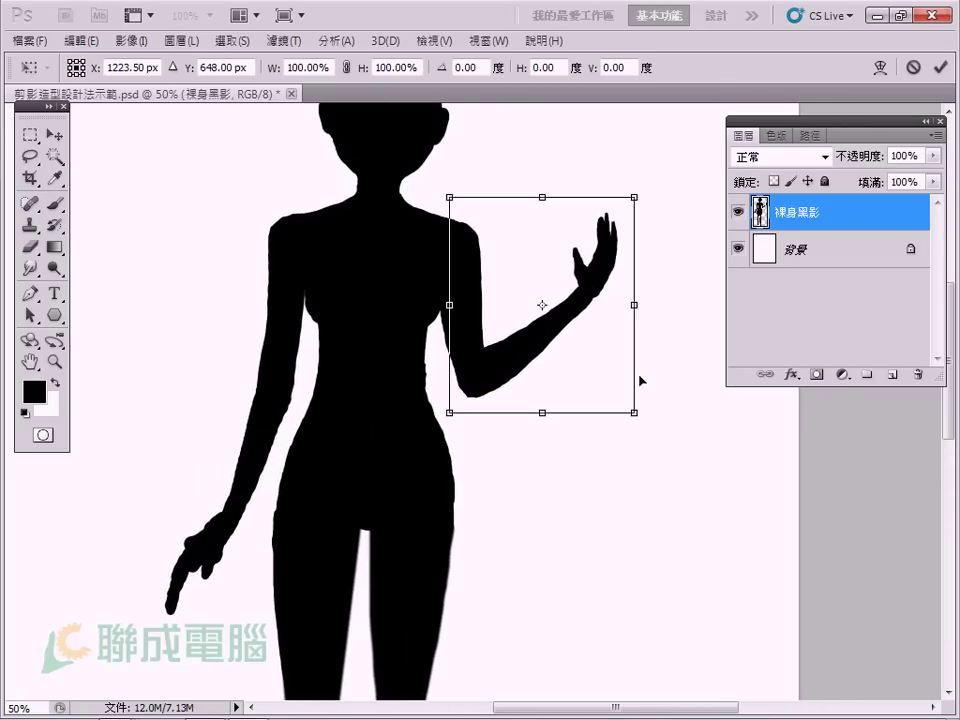
key("shift+Up")
key("Up")
key("Up")
key("Up")
key("Left")
key("Left")
key("shift+Left")
key("Right")
key("Right")
key("Up")
key("Up")
key("Up")
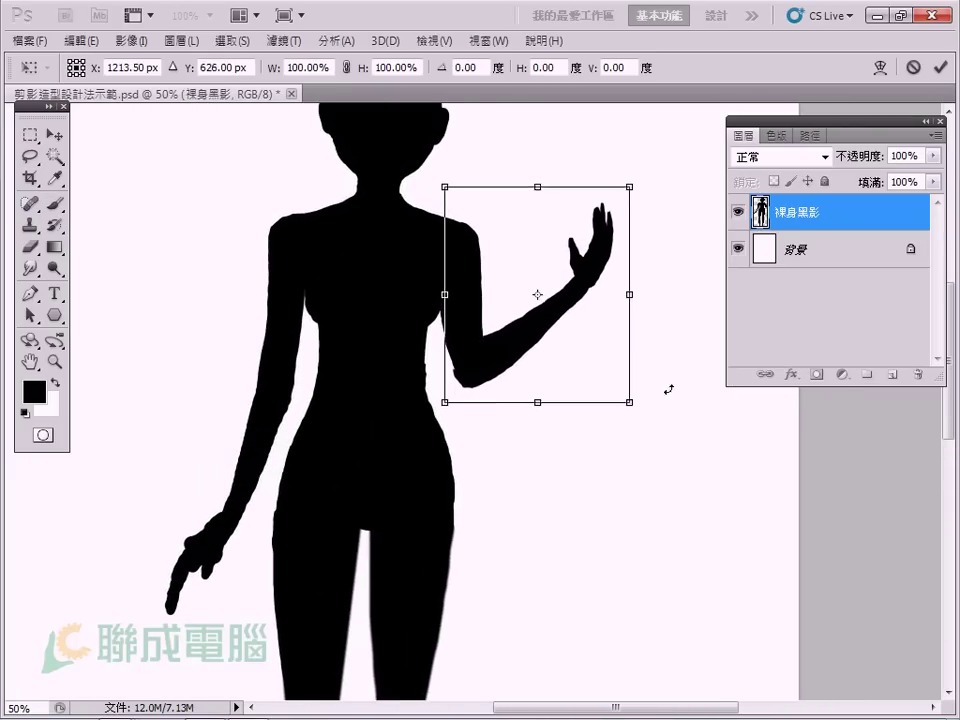
key("Up")
key("Up")
key("Up")
key("Up")
key("Return")
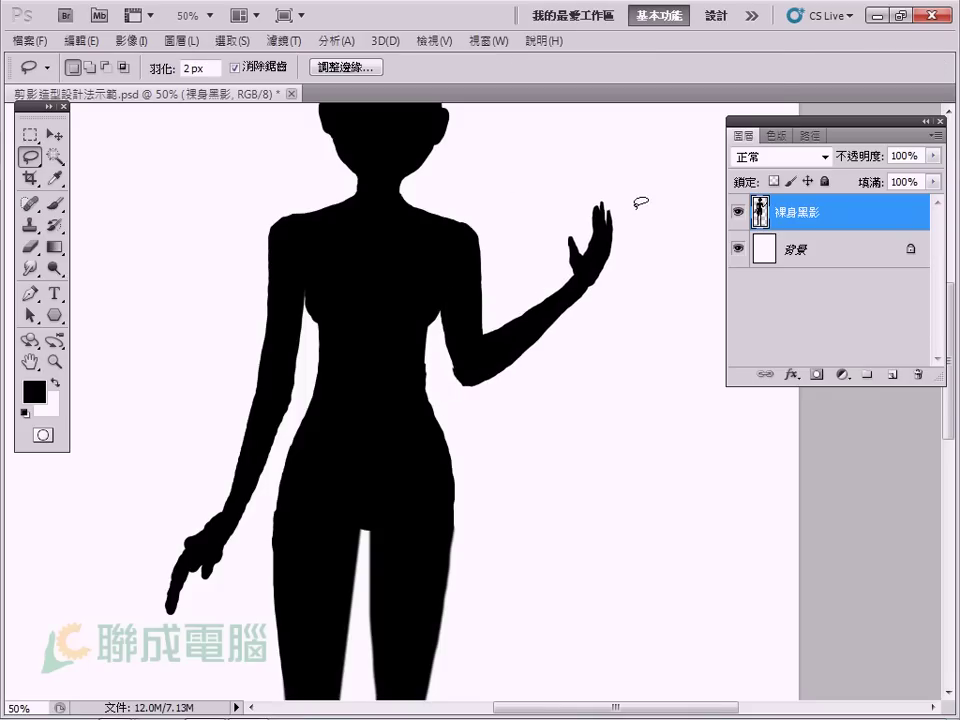
key("ctrl+minus")
key("ctrl+minus")
key("ctrl+plus")
key("ctrl+plus")
key("ctrl+plus")
Step: At 100% zoom, erase the raised hand's fingertips and paint a new thin finger
key("b")
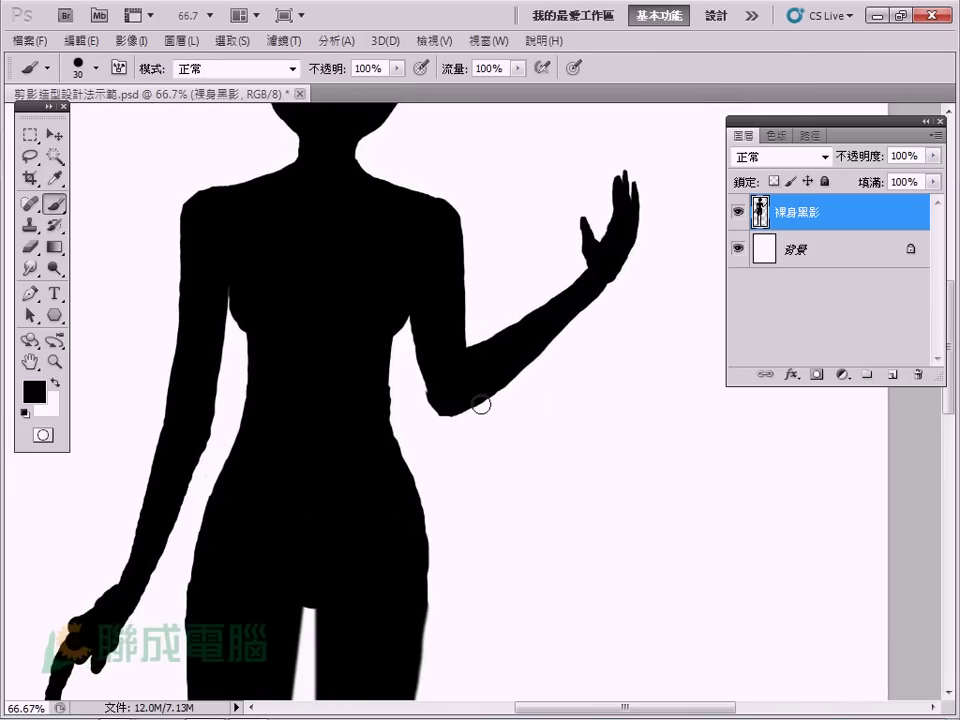
left_click_drag(603, 252, 578, 294)
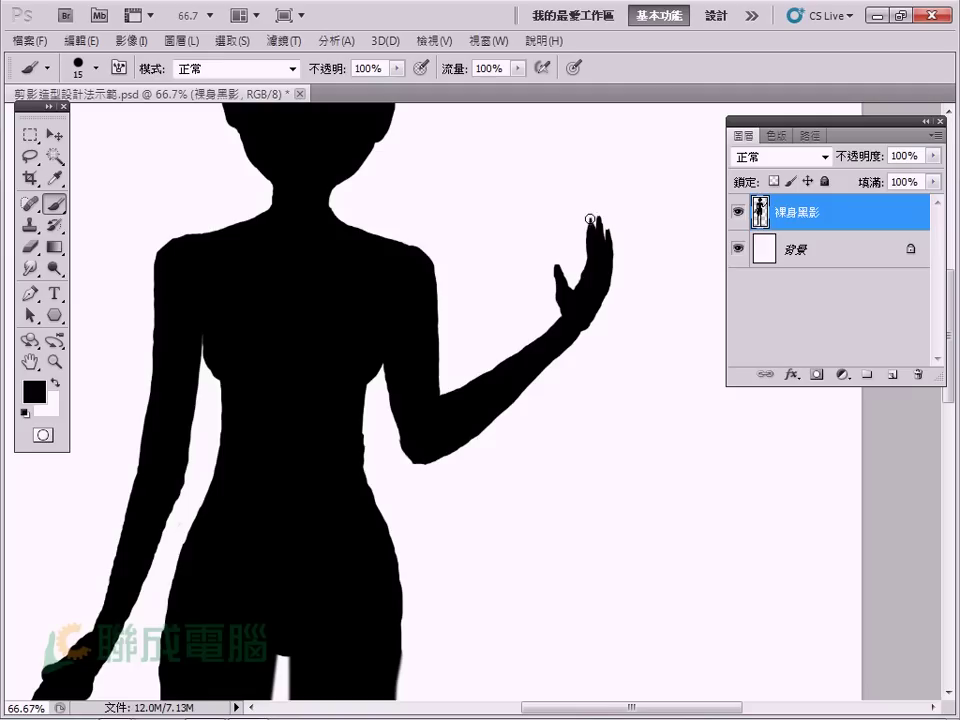
key("ctrl+plus")
key("e")
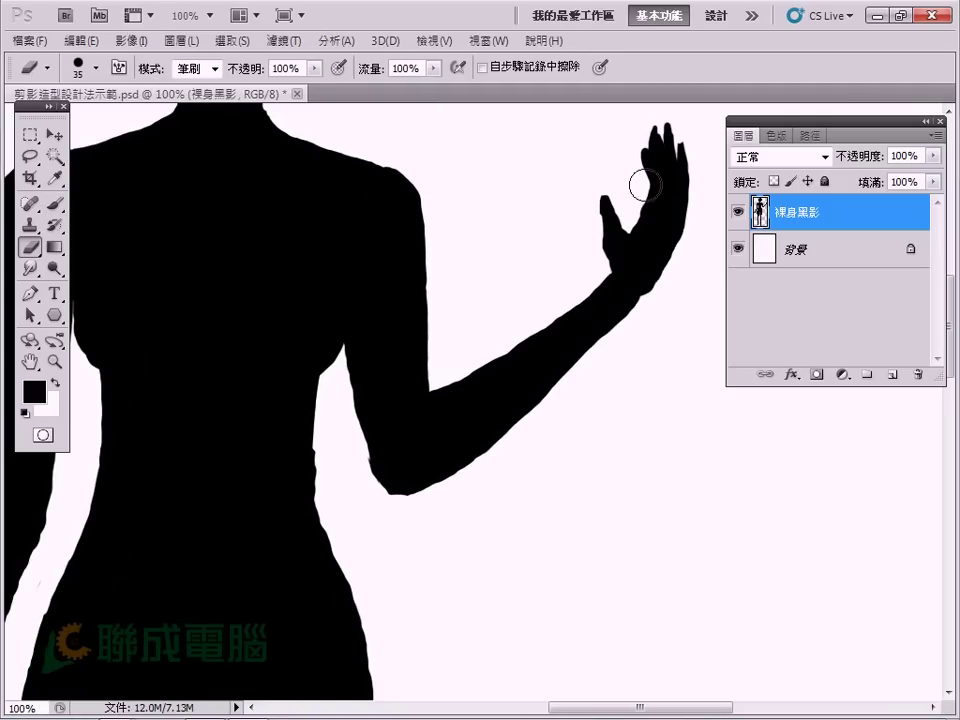
mouse_move(640, 143)
left_mouse_down()
mouse_move(690, 167)
mouse_move(661, 198)
left_mouse_up()
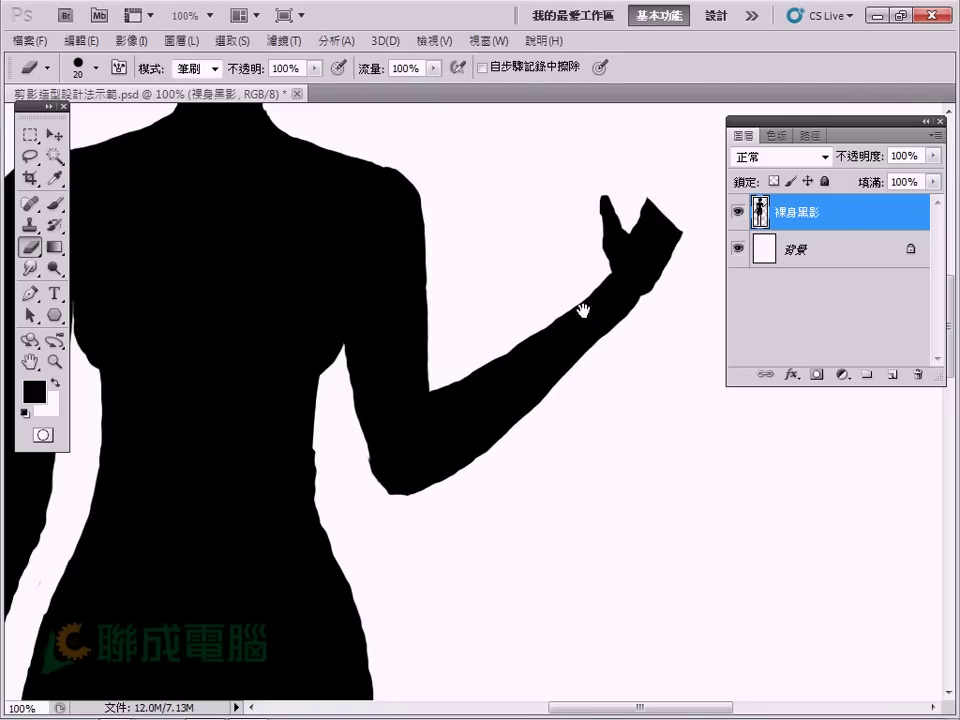
left_click_drag(517, 328, 397, 453)
key("b")
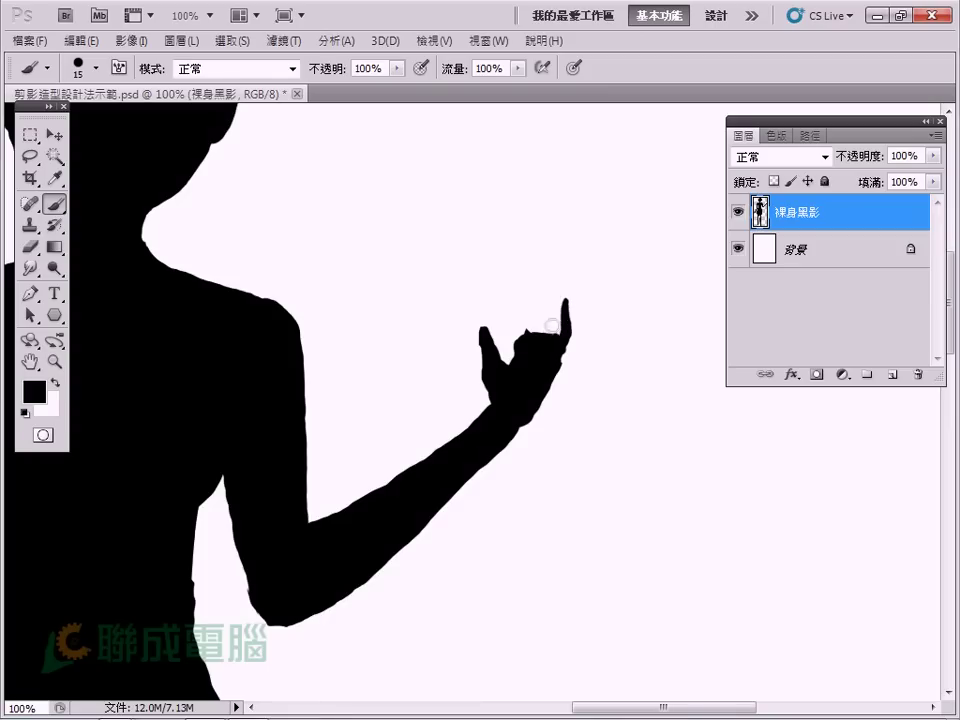
left_click_drag(538, 332, 530, 275)
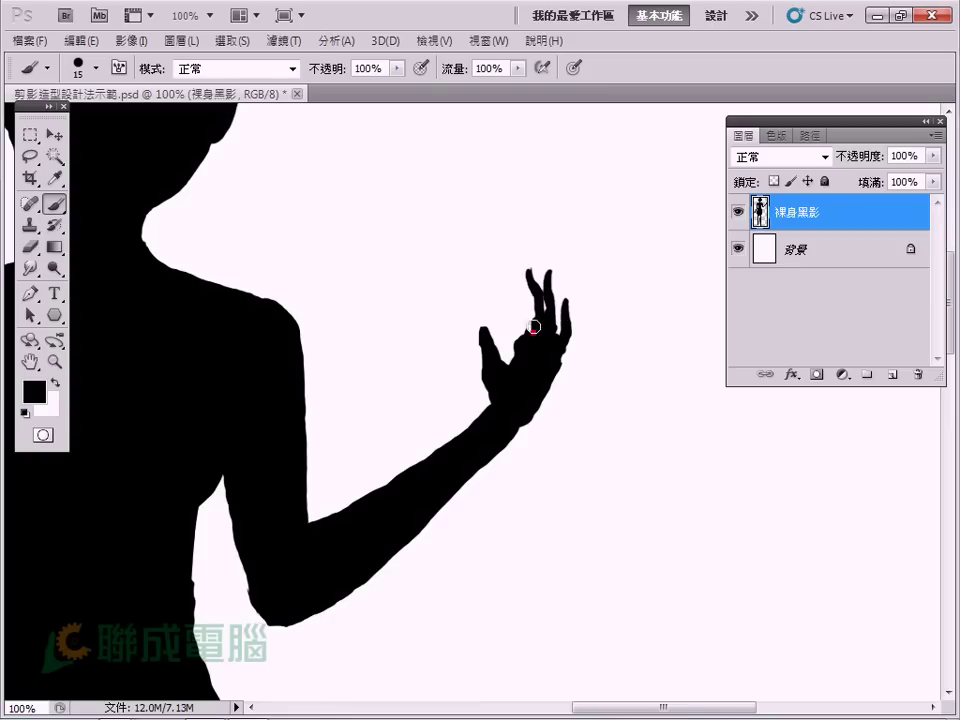
Step: Fill in another finger on the raised hand, checking the figure zoomed out
key("ctrl+minus")
key("ctrl+minus")
key("ctrl+plus")
key("ctrl+minus")
key("ctrl+minus")
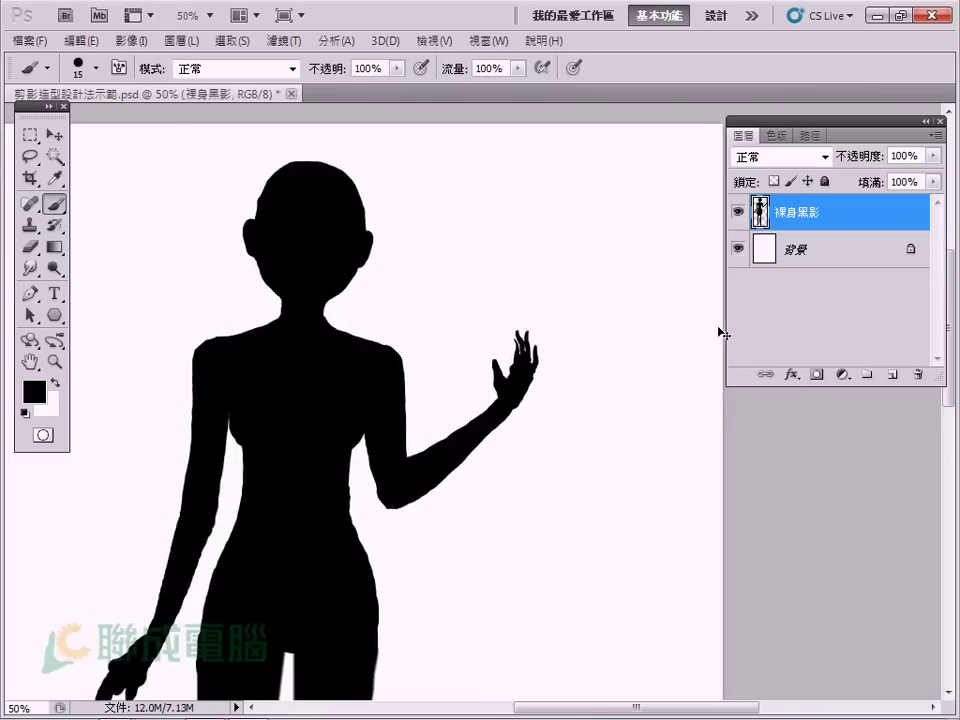
key("ctrl+plus")
key("ctrl+plus")
key("ctrl+plus")
left_click_drag(563, 260, 569, 287)
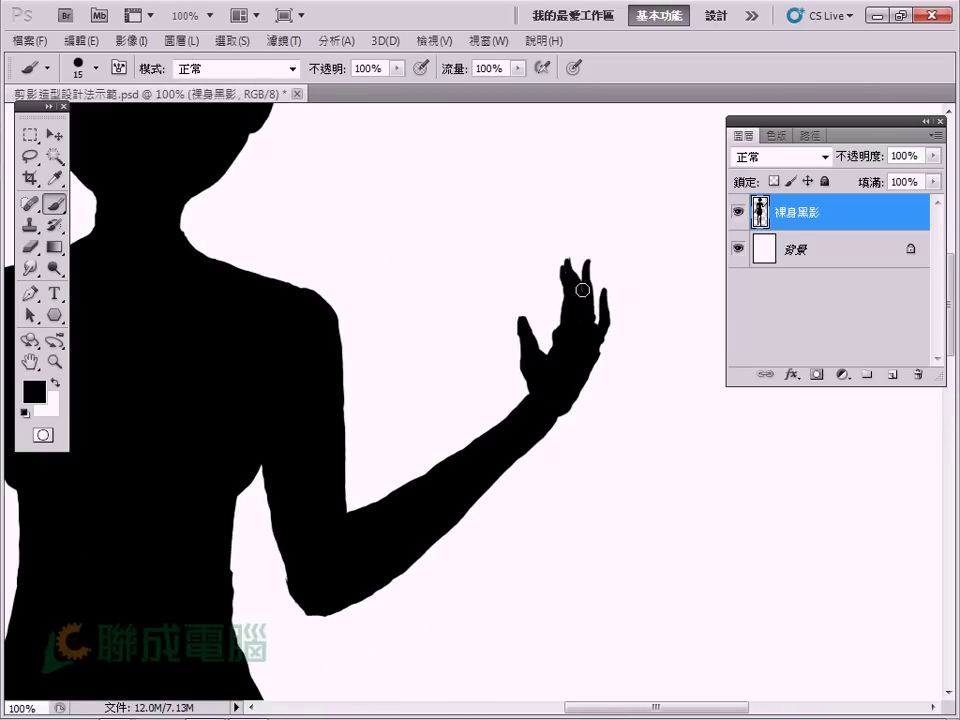
key("e")
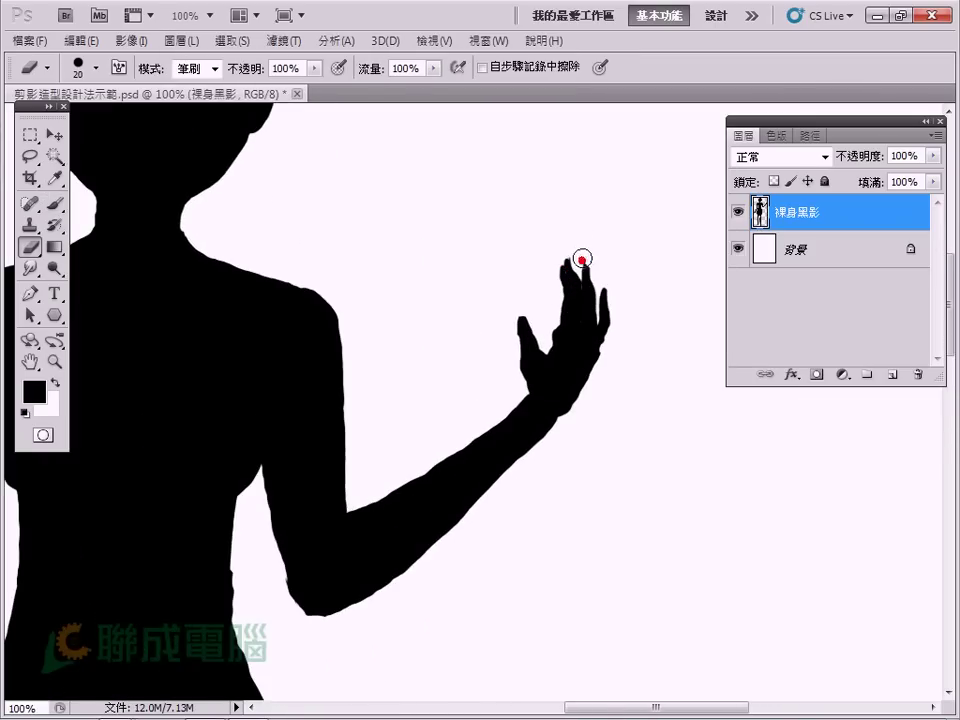
key("b")
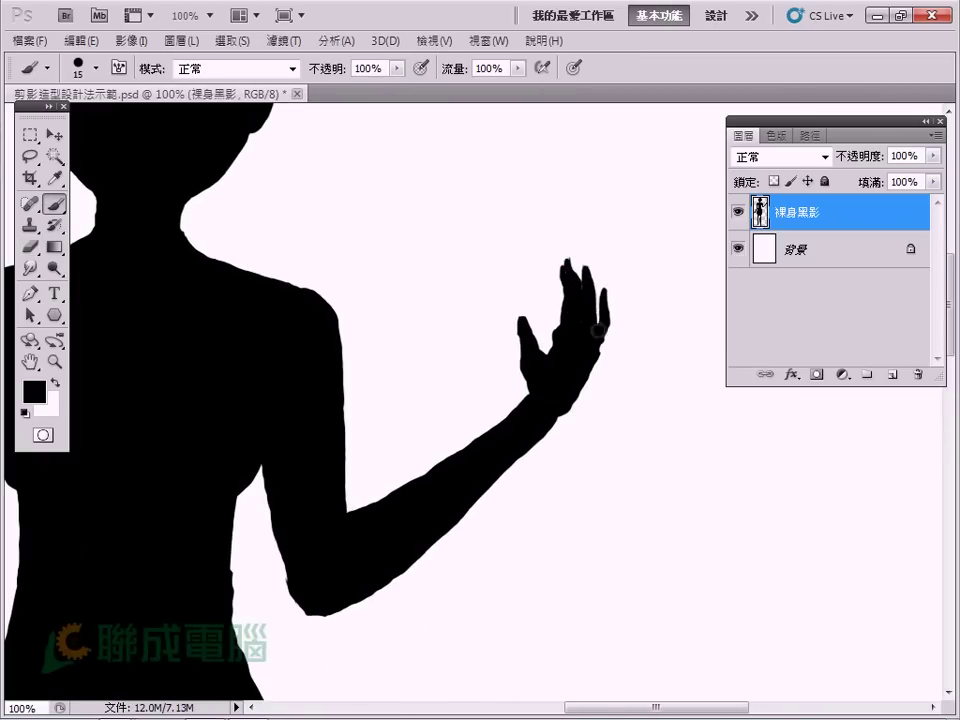
scroll(553, 386, "down", 1)
scroll(512, 363, "down", 1)
scroll(514, 364, "down", 1)
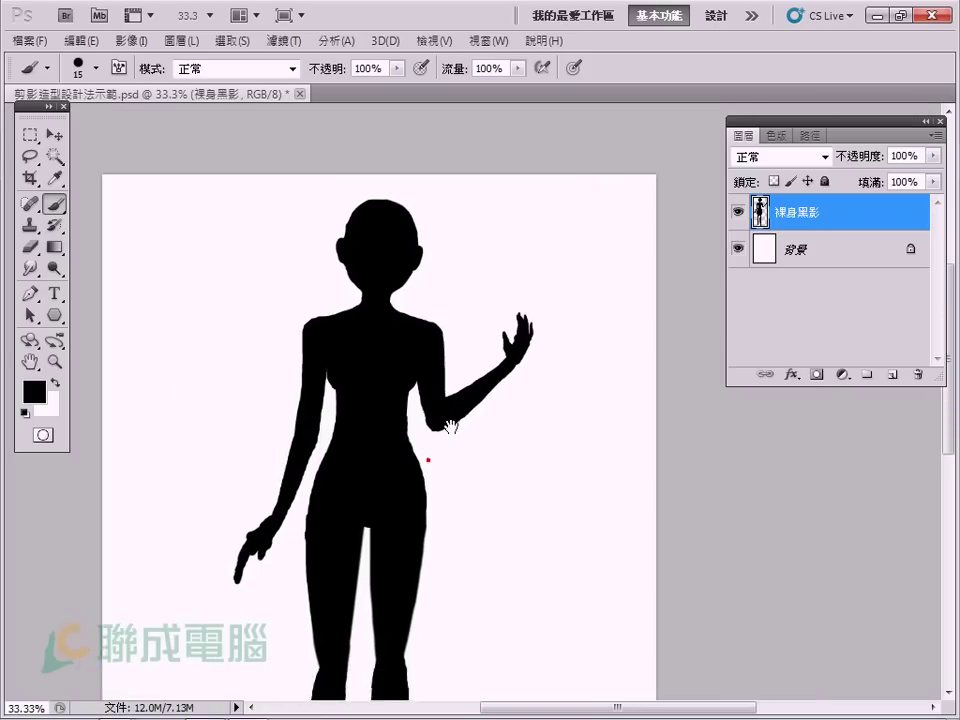
scroll(489, 407, "up", 4)
Step: Fill out the right edge of the raised hand's palm, wrist and forearm
left_click_drag(591, 298, 356, 508)
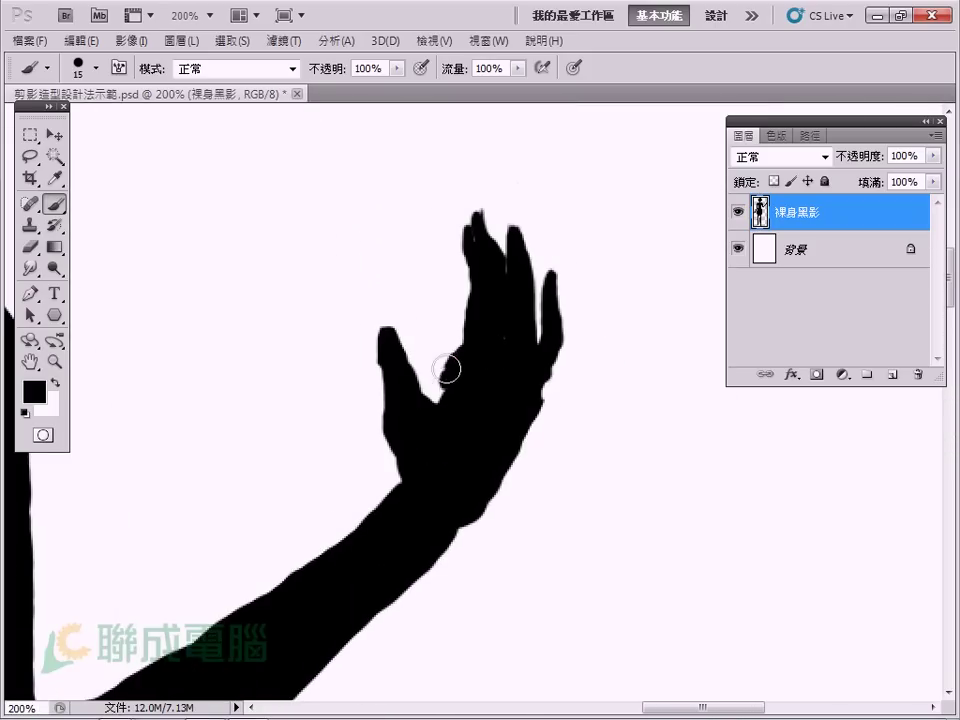
left_click_drag(544, 388, 477, 505)
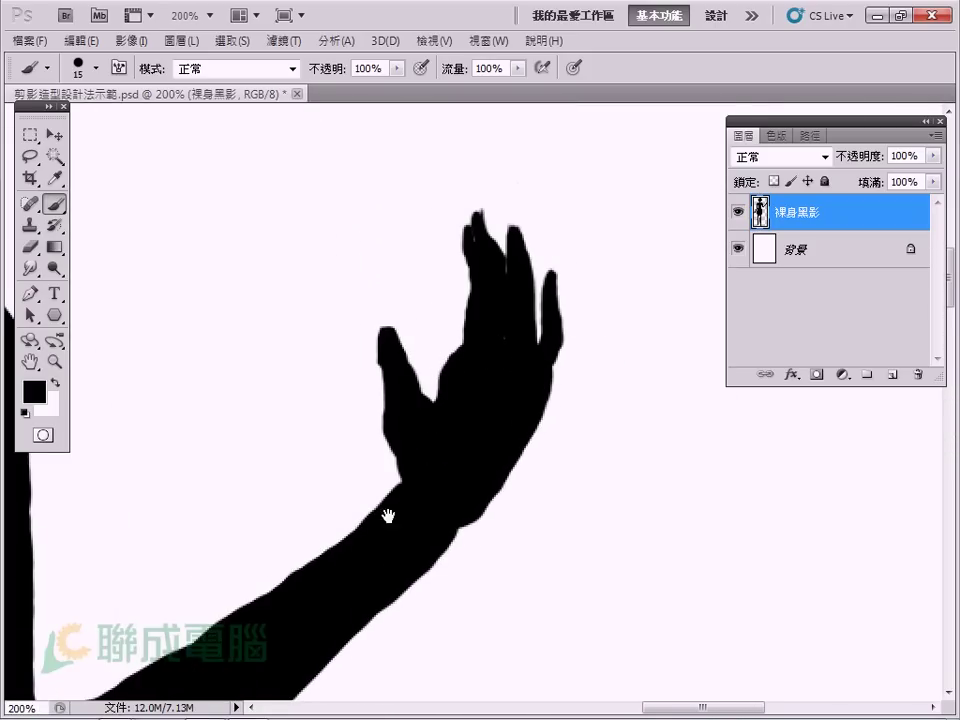
left_click_drag(399, 501, 574, 349)
left_click_drag(538, 396, 407, 525)
key("ctrl+minus")
key("ctrl+minus")
left_click_drag(266, 542, 343, 454)
Step: Clean up the lowered arm and hand, using eraser sizes 70 and 60
key("e")
key("bracketright")
key("bracketright")
key("bracketright")
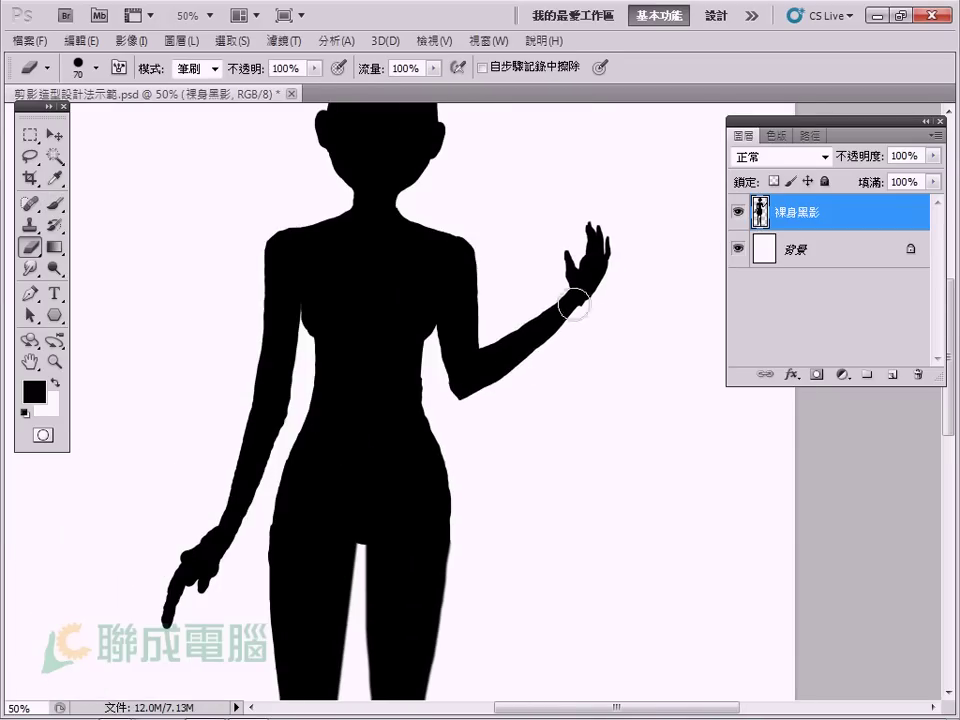
key("b")
left_click_drag(378, 351, 497, 229)
key("e")
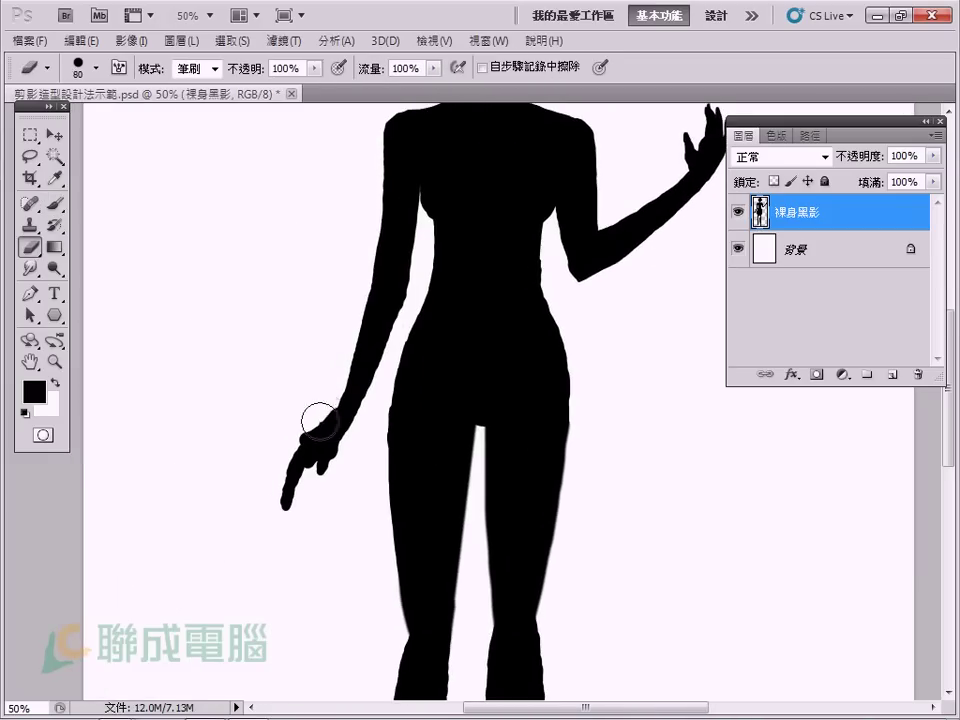
mouse_move(413, 361)
left_mouse_down()
mouse_move(366, 428)
mouse_move(333, 416)
left_mouse_up()
key("bracketleft")
key("bracketleft")
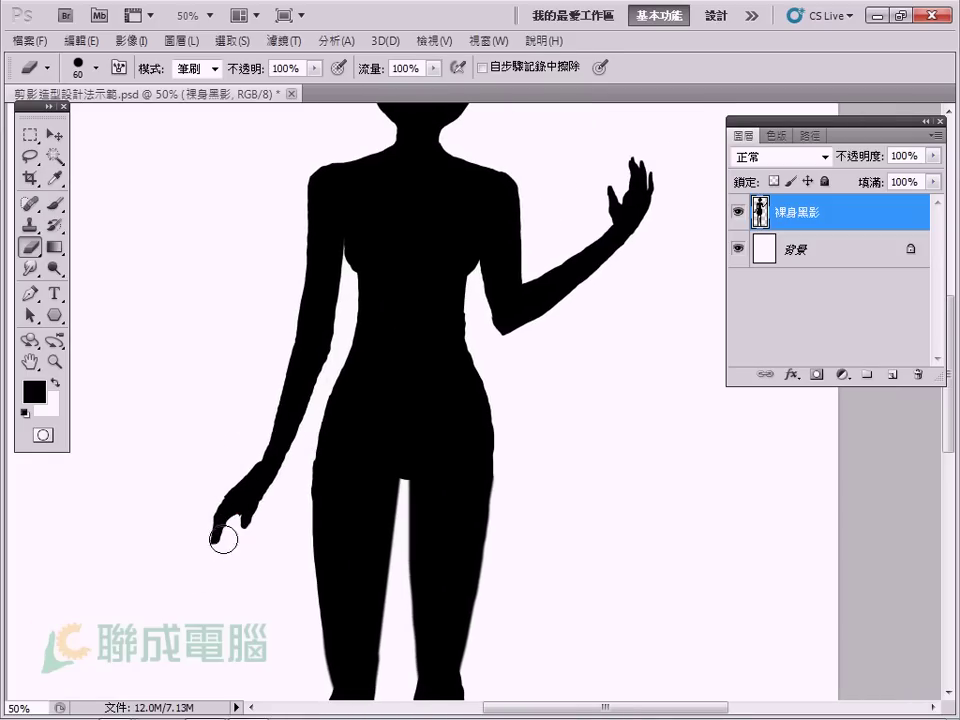
key("b")
Step: Smooth the torso edges beside the arms with brush sizes 30 to 35
mouse_move(337, 331)
left_mouse_down()
mouse_move(315, 407)
mouse_move(375, 300)
left_mouse_up()
key("bracketright")
key("bracketright")
key("bracketright")
left_click_drag(483, 253, 473, 397)
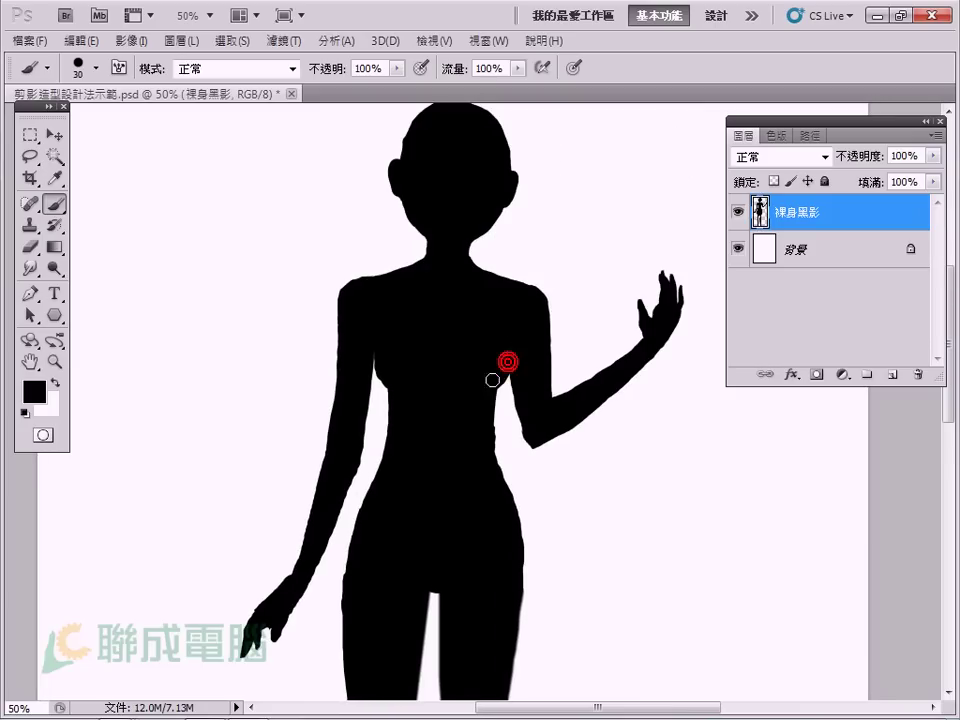
left_click_drag(403, 386, 411, 315)
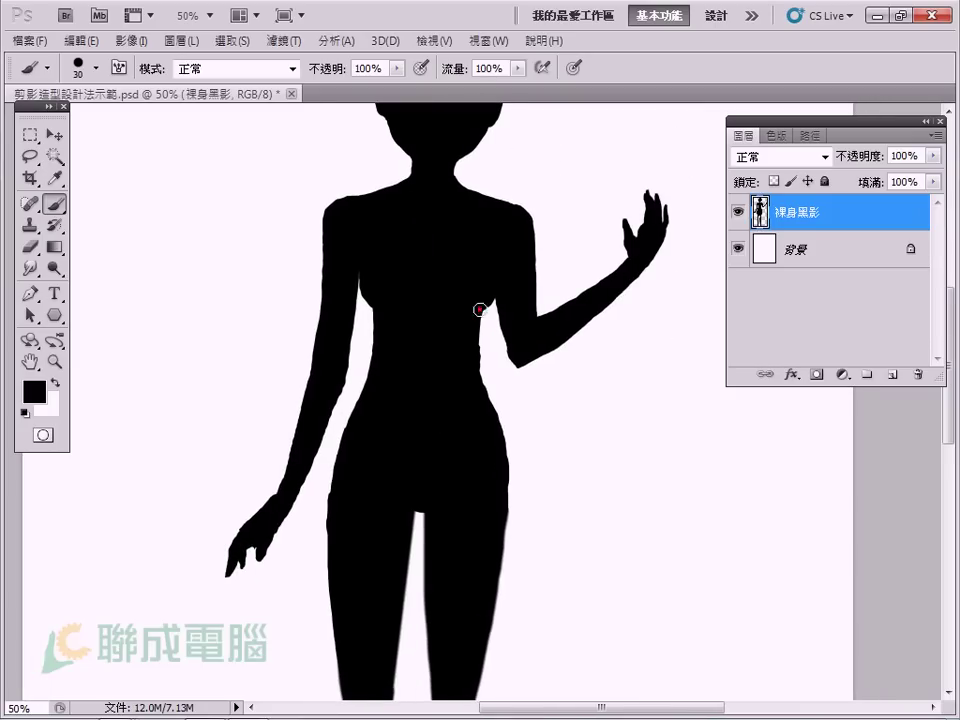
key("e")
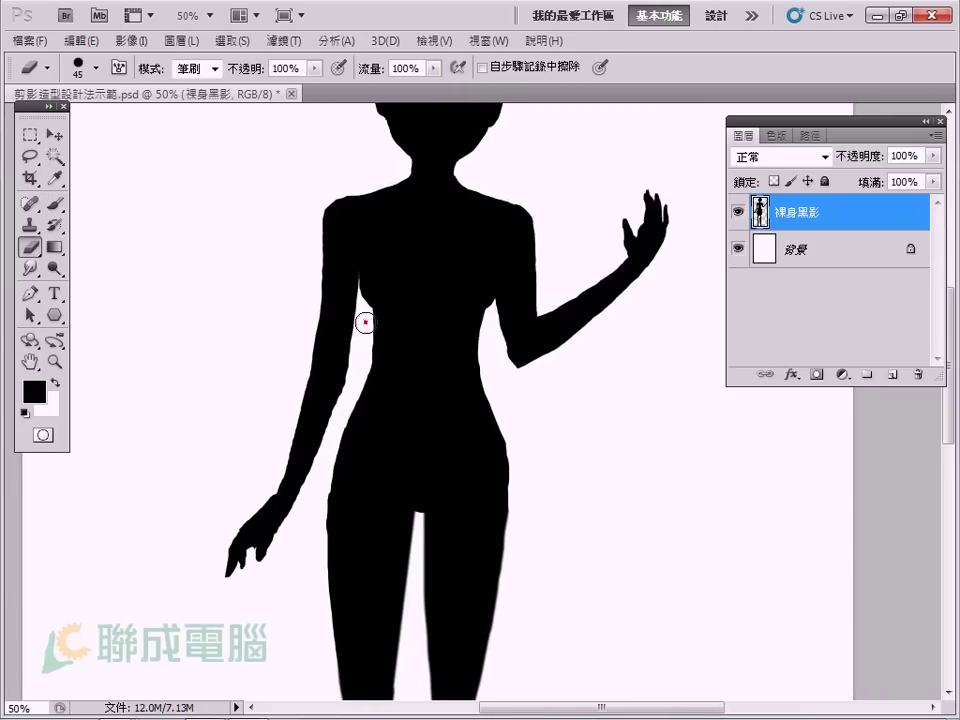
key("b")
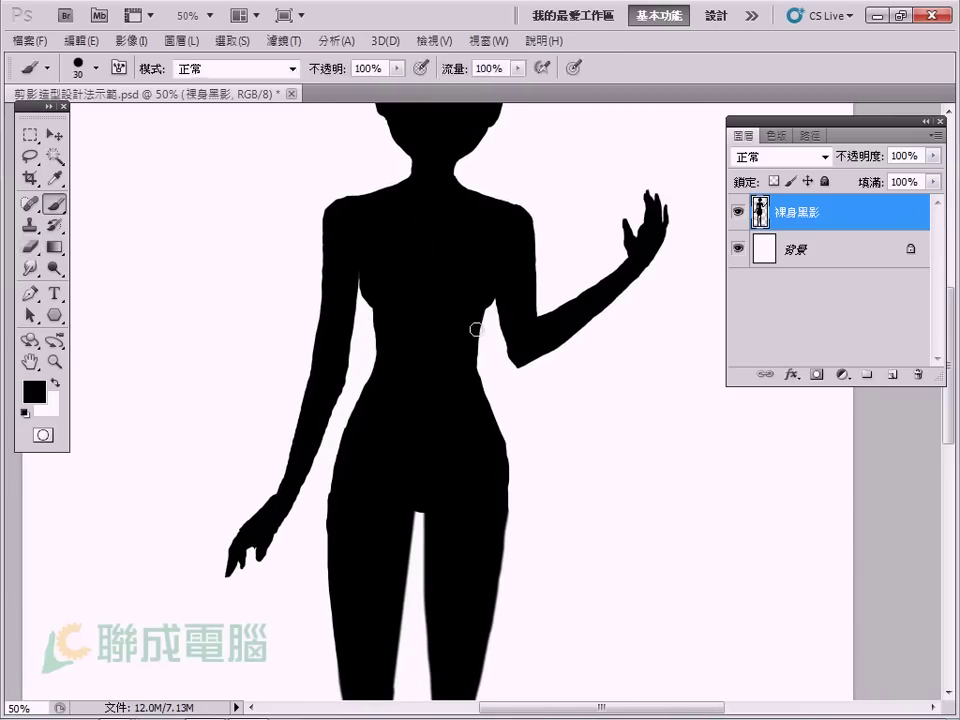
right_click(480, 316, "alt")
key("ctrl+minus")
key("ctrl+minus")
key("ctrl+plus")
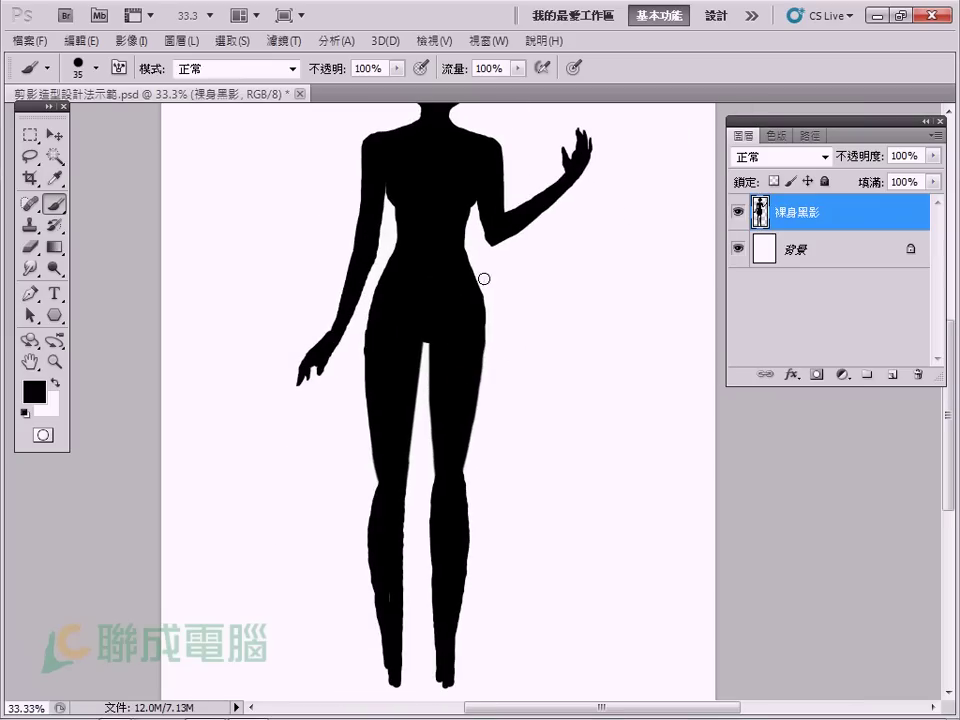
Step: Scale the silhouette to about 91% and move it slightly down the page
scroll(476, 281, "down", 3)
key("ctrl+minus")
key("ctrl+t")
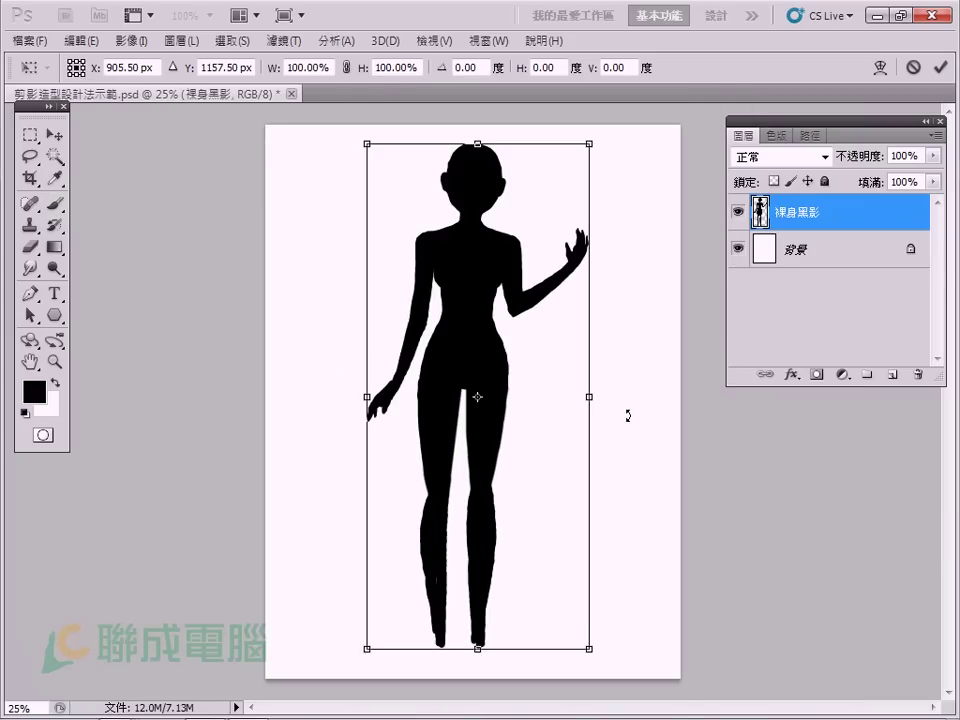
left_click_drag(381, 624, 396, 600)
left_click_drag(485, 303, 476, 324)
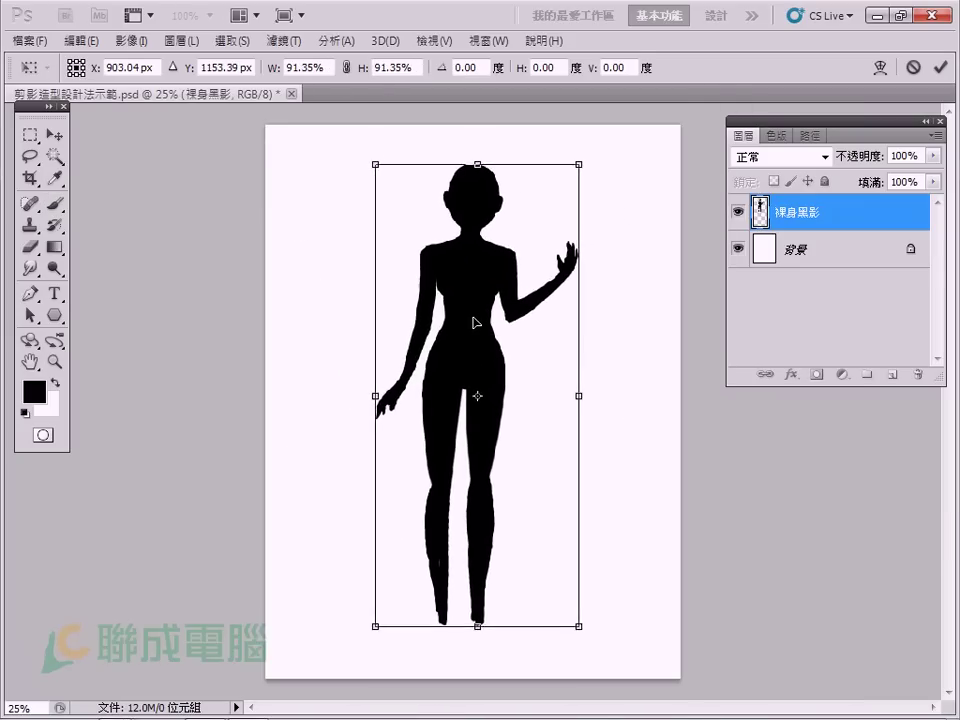
key("Return")
Step: Paint full feet on both legs and smooth the left leg's outer edge
key("ctrl+plus")
key("ctrl+plus")
key("ctrl+plus")
left_click(375, 381)
left_click_drag(339, 305, 355, 476)
mouse_move(390, 242)
left_mouse_down()
mouse_move(349, 630)
mouse_move(377, 583)
mouse_move(355, 650)
left_mouse_up()
mouse_move(469, 551)
left_mouse_down()
mouse_move(465, 574)
mouse_move(475, 574)
mouse_move(489, 648)
left_mouse_up()
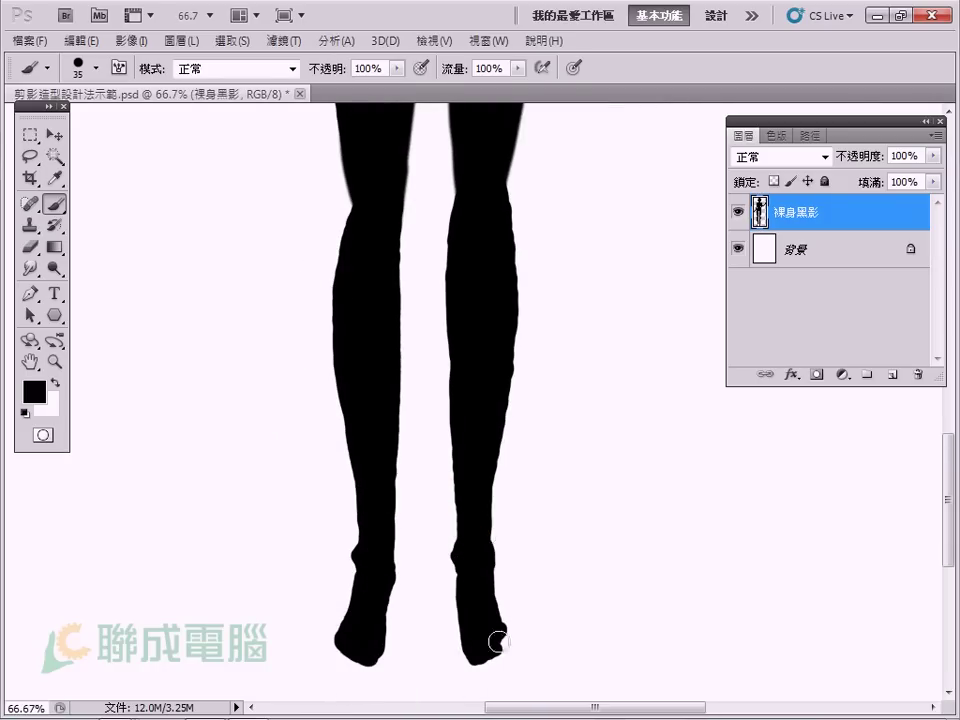
key("e")
key("b")
key("ctrl+minus")
key("ctrl+minus")
key("ctrl+minus")
Step: Flip the silhouette horizontally to check its proportions
key("v")
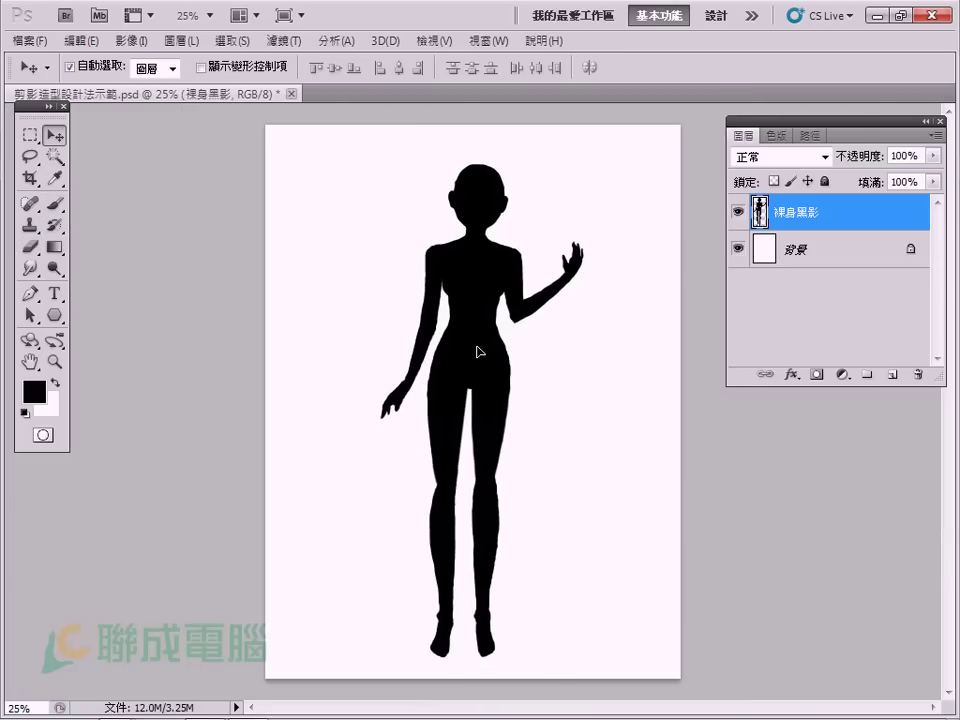
key("ctrl+t")
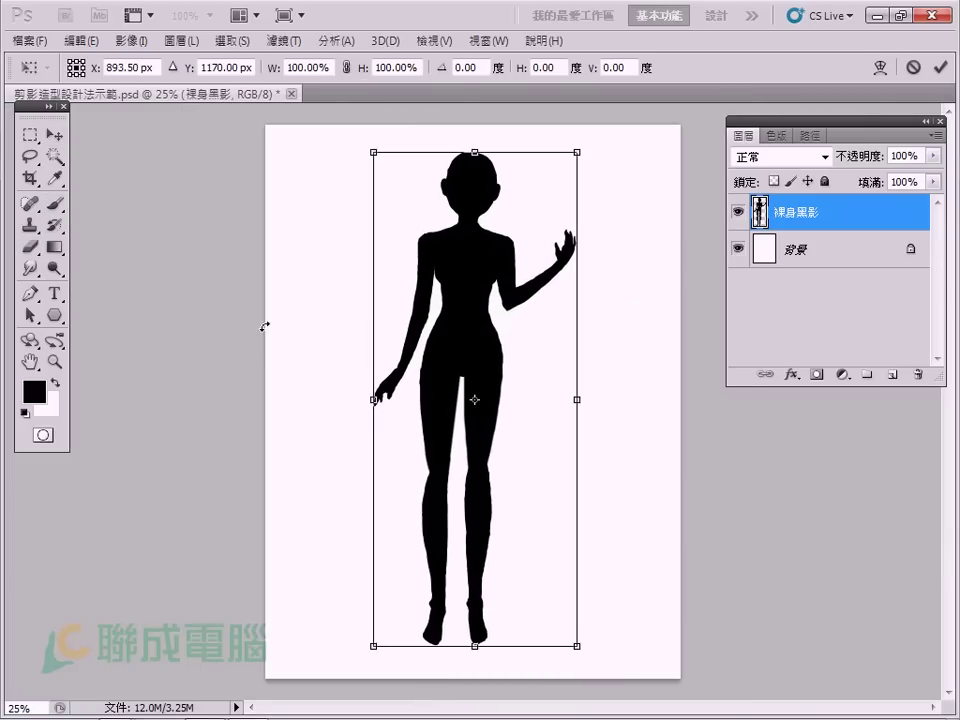
right_click(521, 339)
left_click(564, 600)
left_click_drag(621, 654, 483, 516)
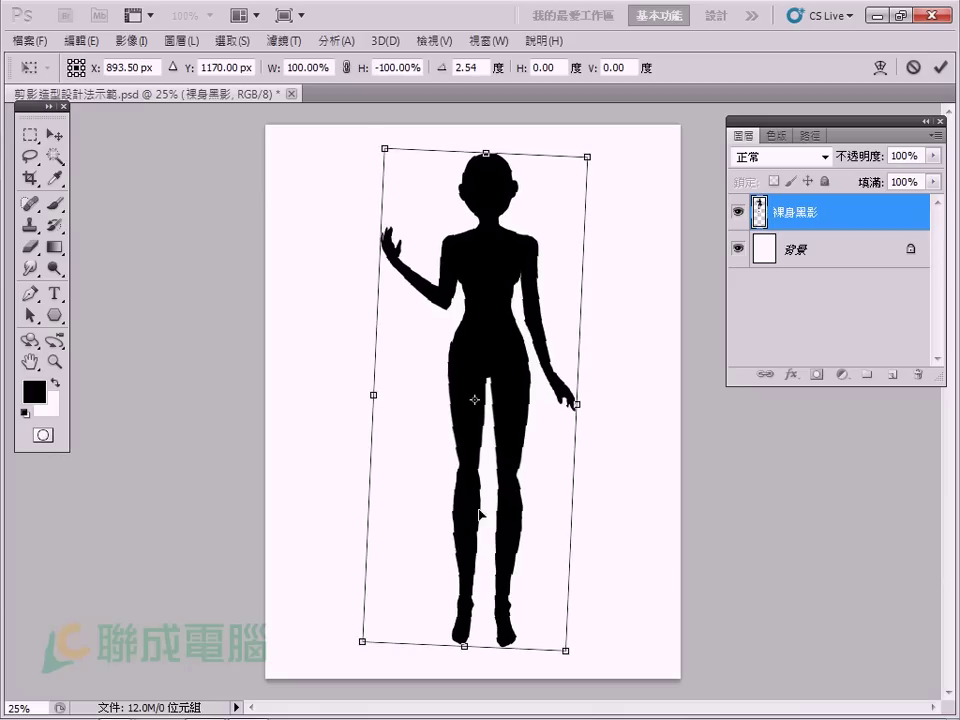
key("Return")
Step: Lasso the left leg and move it into a better position
key("l")
mouse_move(485, 378)
left_mouse_down()
mouse_move(422, 606)
mouse_move(487, 410)
mouse_move(484, 376)
left_mouse_up()
key("ctrl+t")
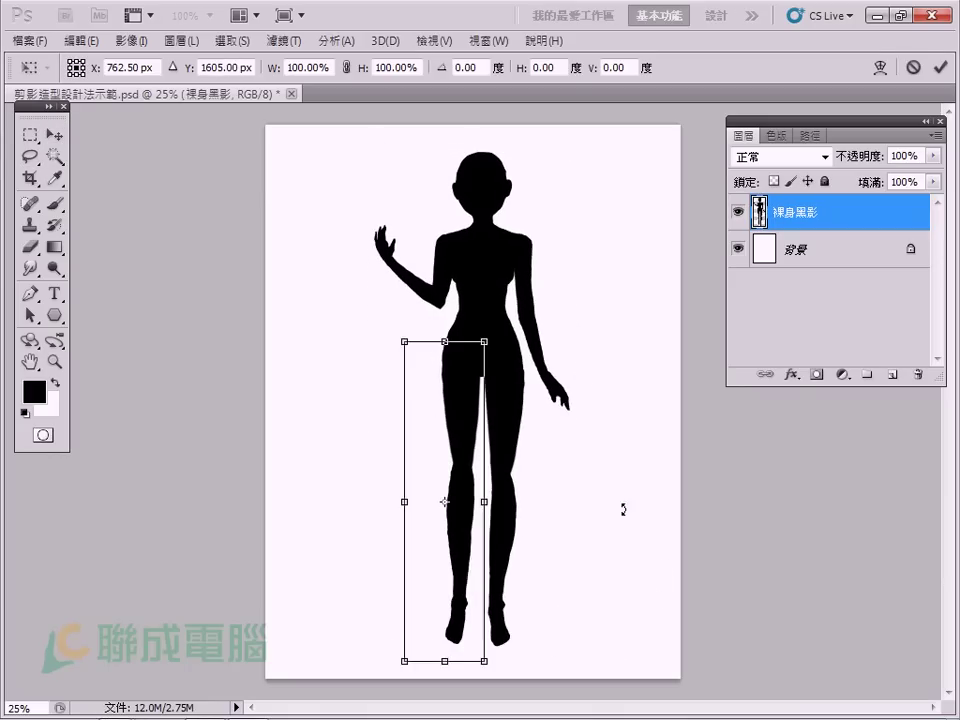
left_click_drag(458, 435, 455, 428)
key("Right")
key("Down")
key("Right")
key("Up")
key("Return")
Step: Paint black over the white gap at the hip
key("b")
key("ctrl+plus")
key("ctrl+plus")
key("ctrl+plus")
mouse_move(519, 261)
left_mouse_down()
mouse_move(396, 261)
mouse_move(499, 331)
left_mouse_up()
left_click(493, 343, "alt")
key("ctrl+minus")
key("ctrl+minus")
key("ctrl+minus")
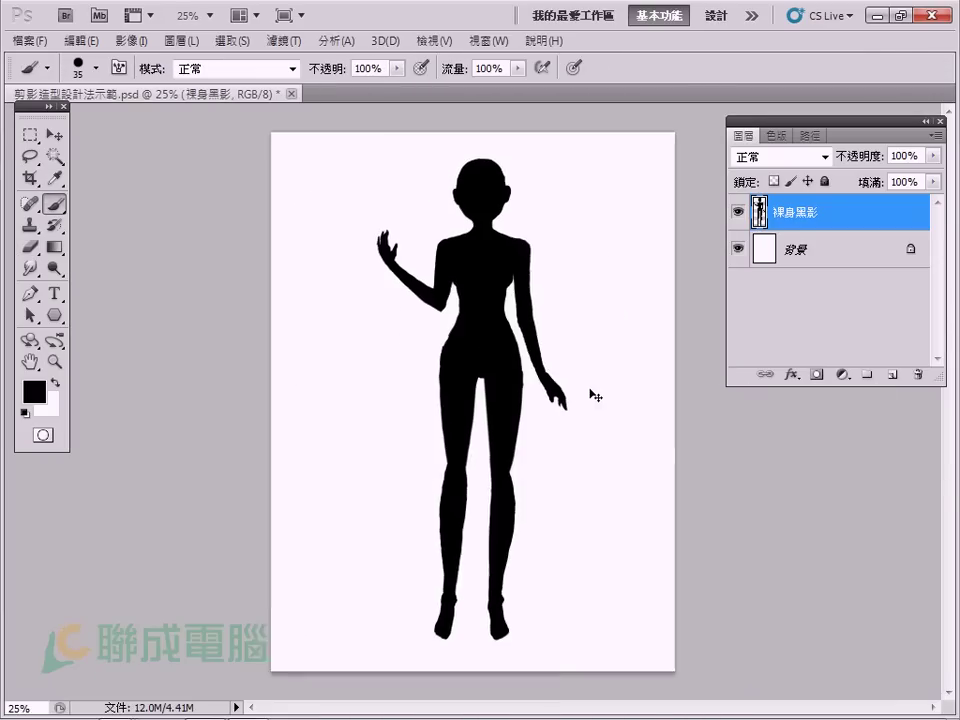
Step: Flip the silhouette horizontally again
key("ctrl+t")
right_click(514, 379)
left_click(561, 632)
left_click_drag(665, 615, 666, 617)
Step: Commit the flip and set up the 裸身線稿 layer above the 裸身黑影 silhouette
key("Return")
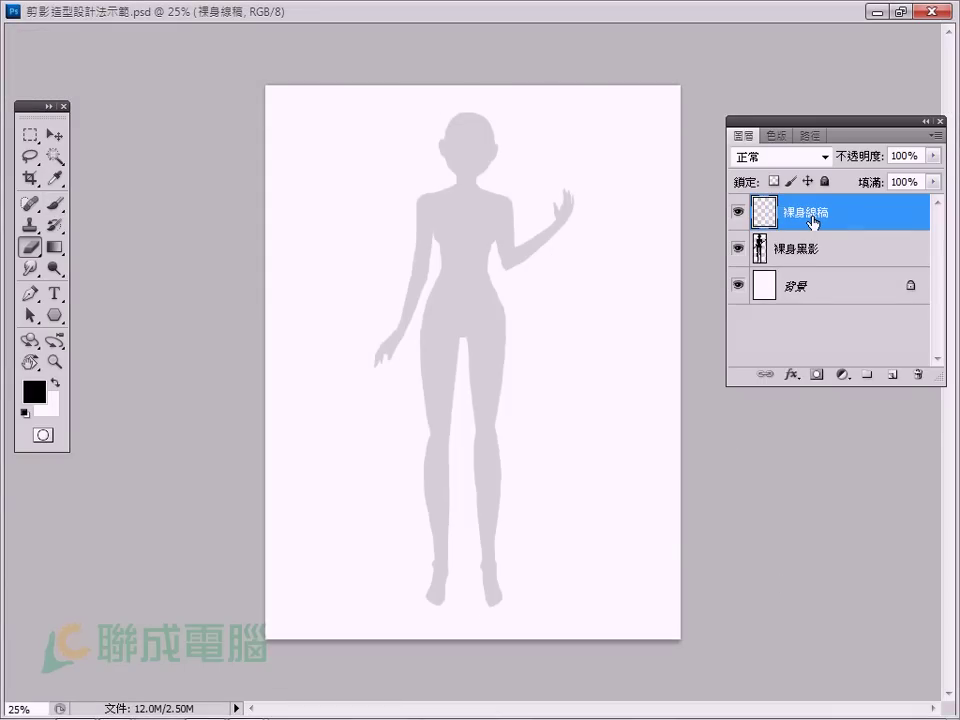
left_click(815, 253)
left_click(830, 212)
left_click(818, 214)
Step: In Brush Transfer settings, set opacity jitter control Off and keep flow on Pen Pressure
key("F5")
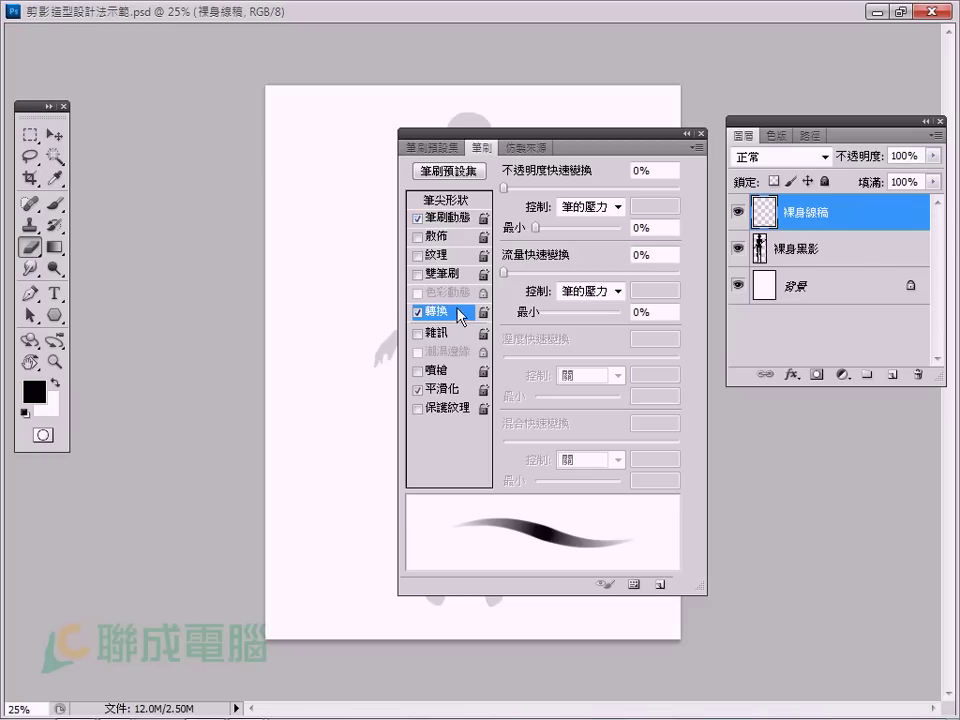
left_click(607, 203)
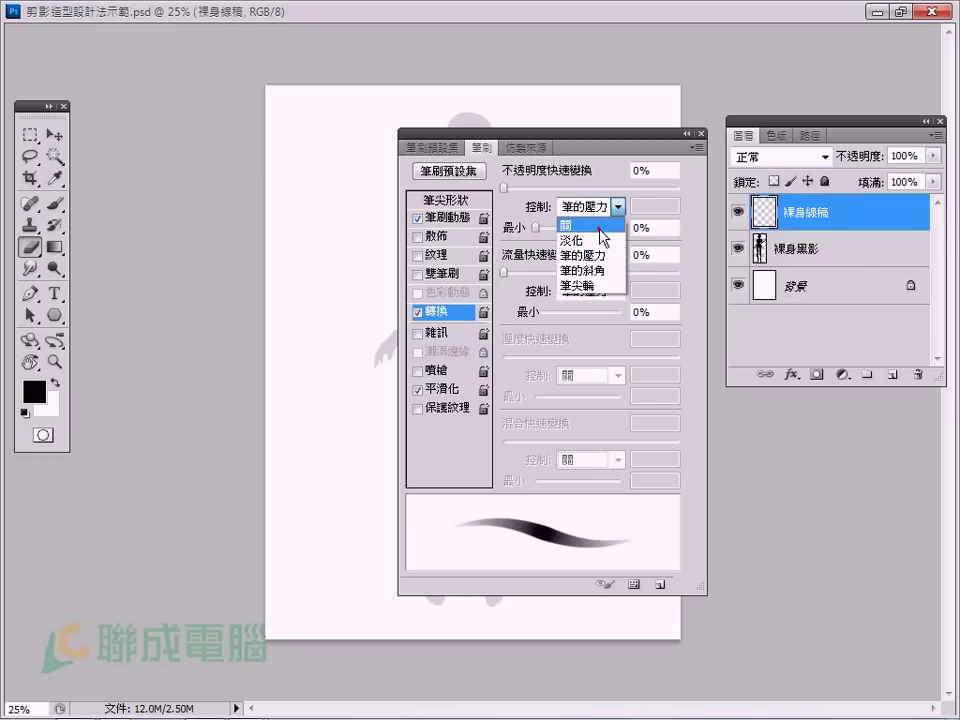
left_click(604, 223)
left_click(455, 217)
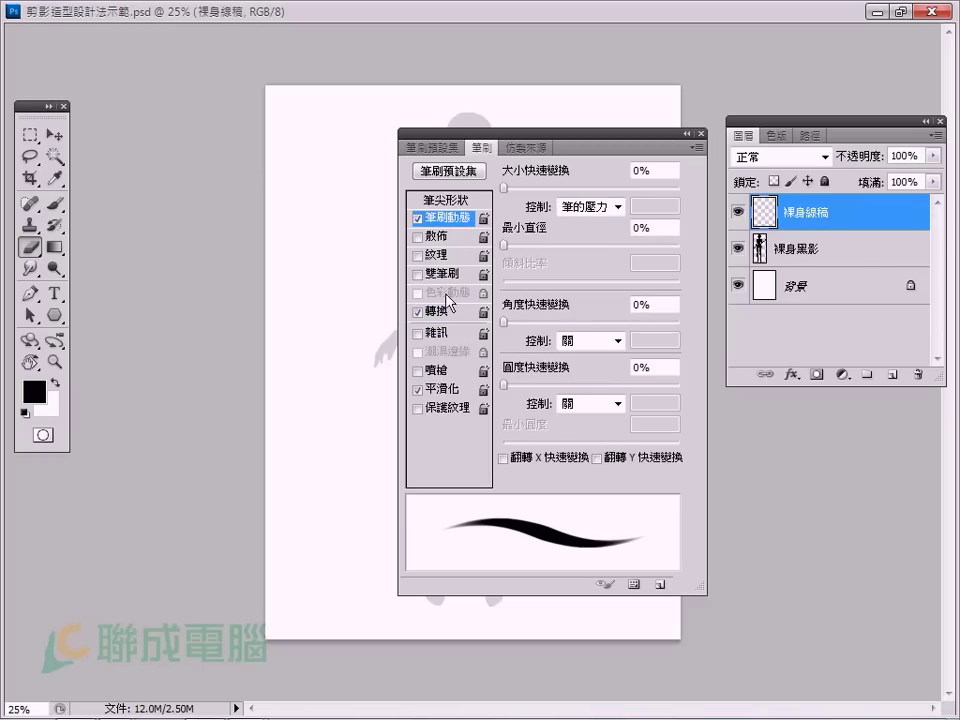
left_click(448, 311)
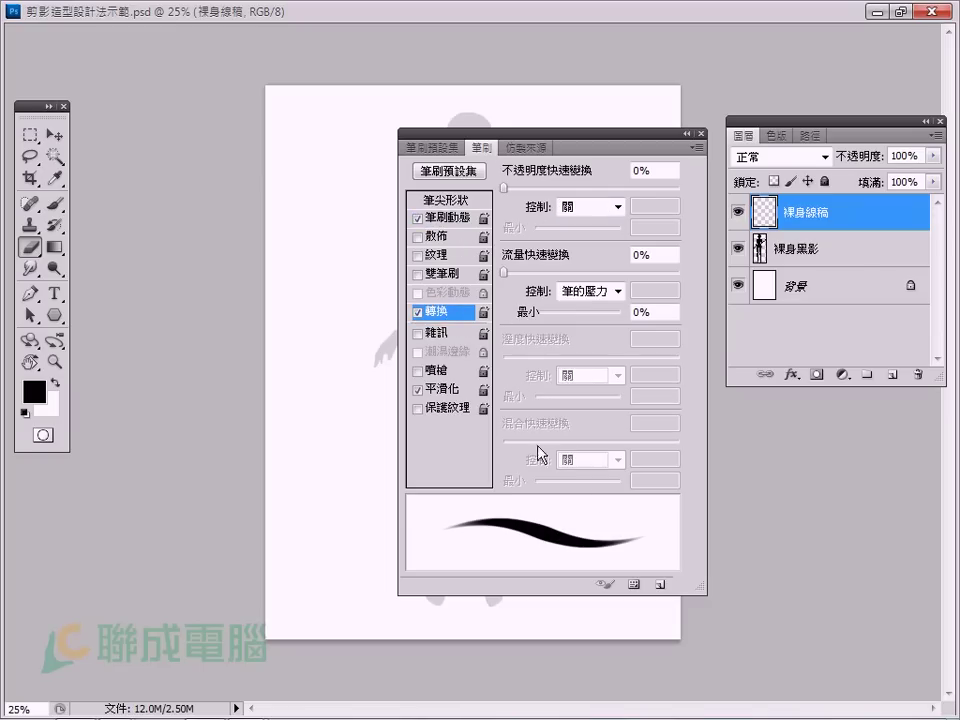
left_click(620, 291)
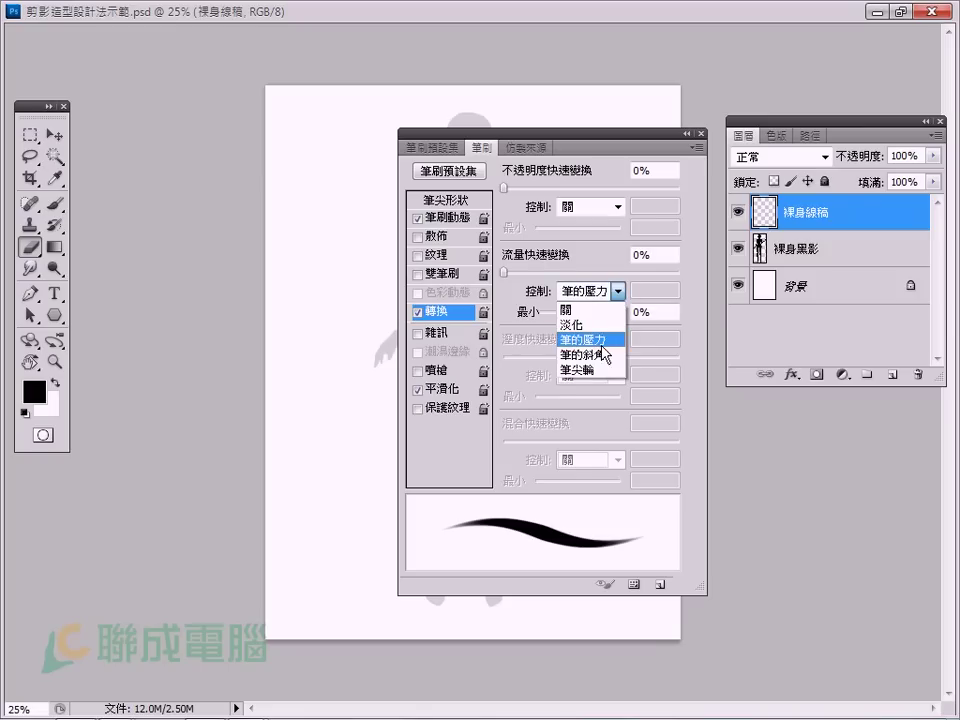
left_click(600, 343)
left_click(352, 346)
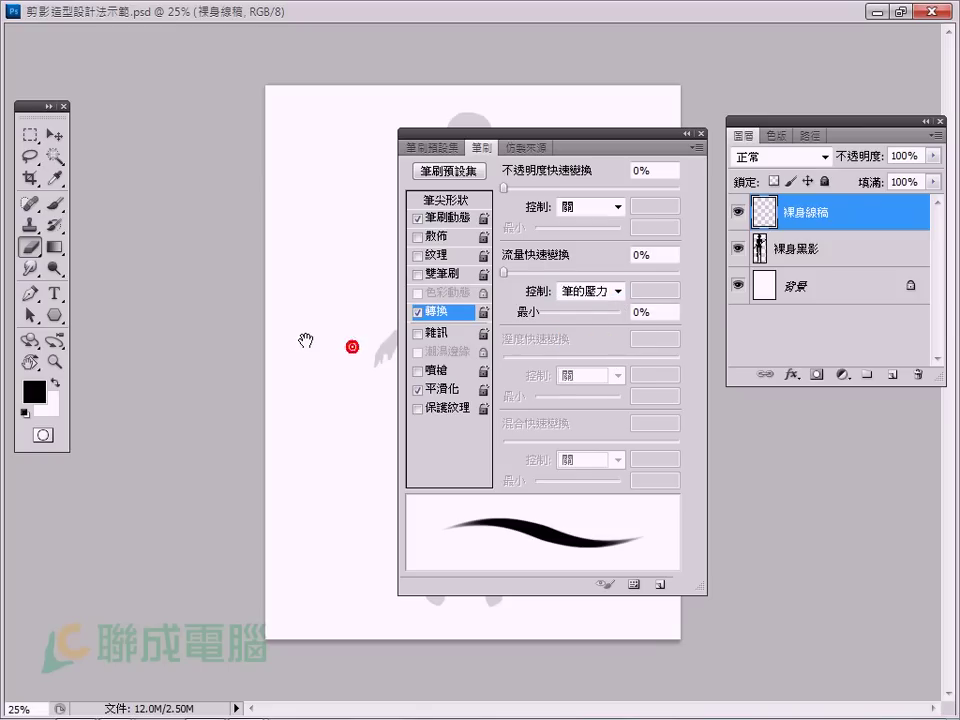
key("F5")
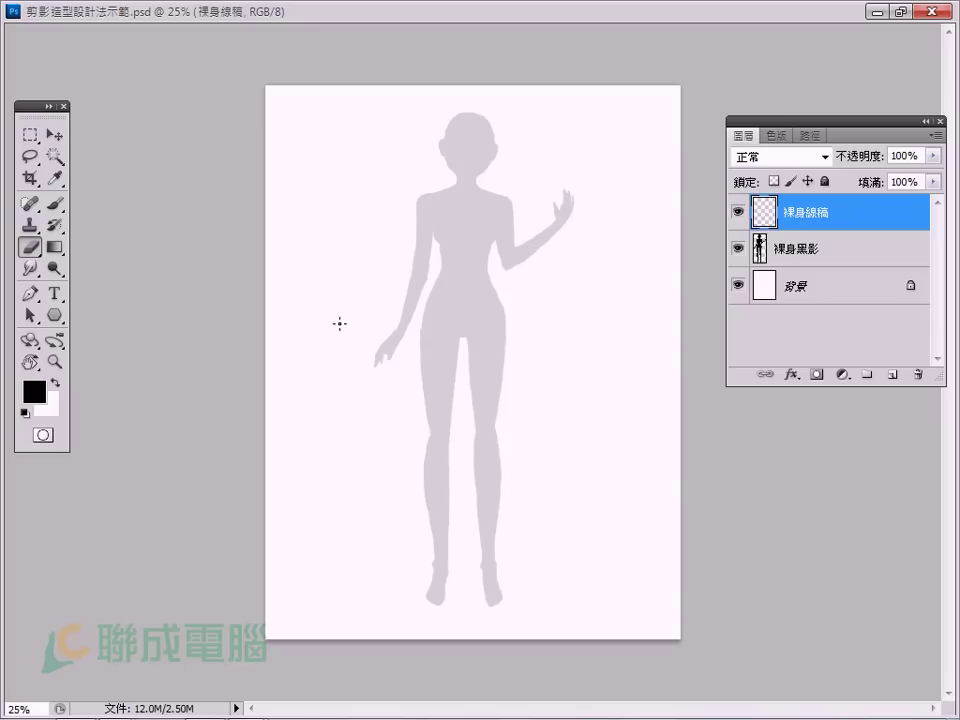
key("F5")
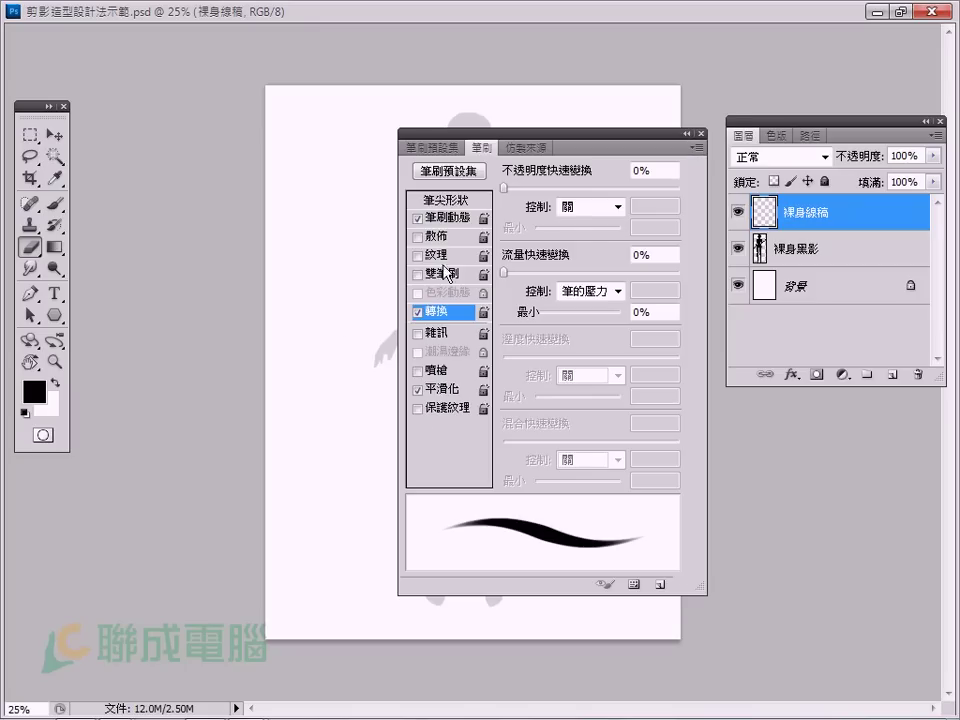
key("F5")
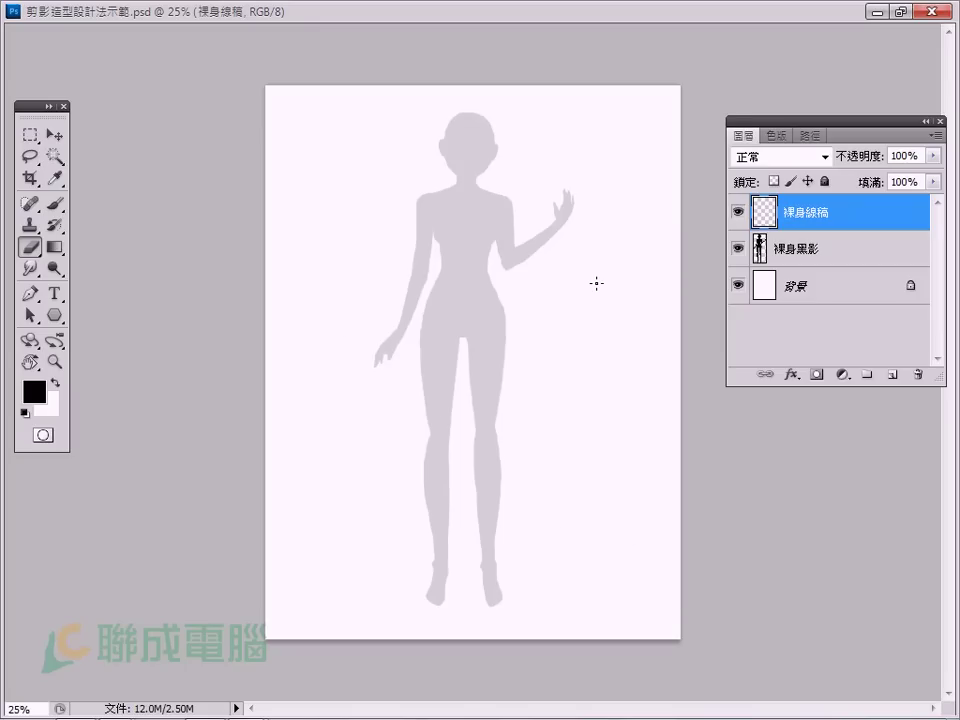
key("ctrl+equal")
key("ctrl+equal")
Step: Raise the 裸身黑影 silhouette opacity to 21% and select the 裸身線稿 line-art layer
left_click_drag(414, 116, 381, 357)
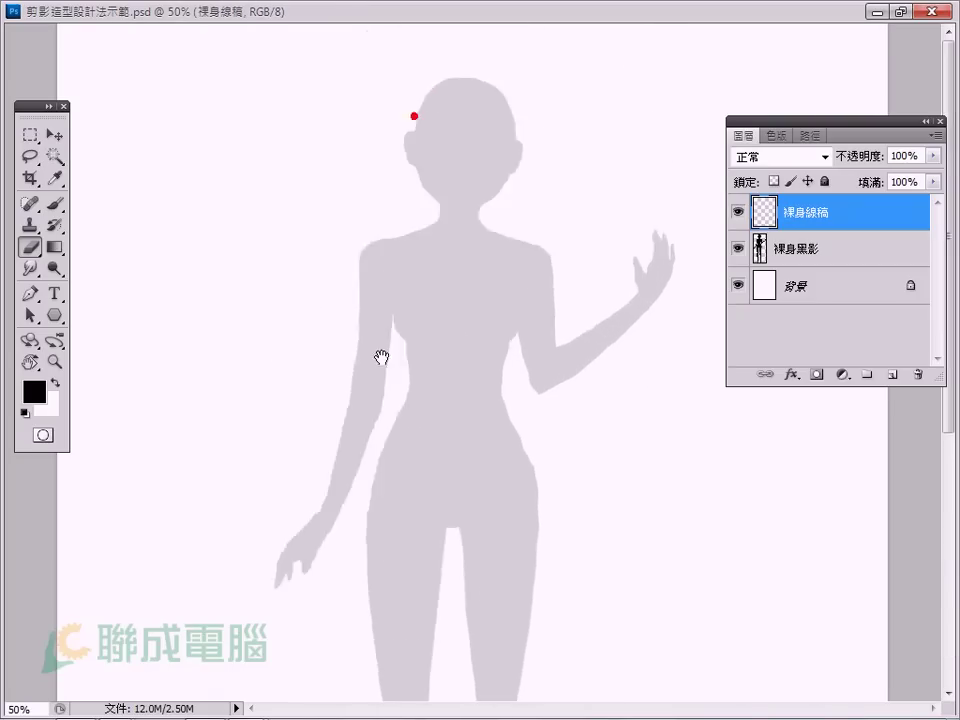
left_click(835, 256)
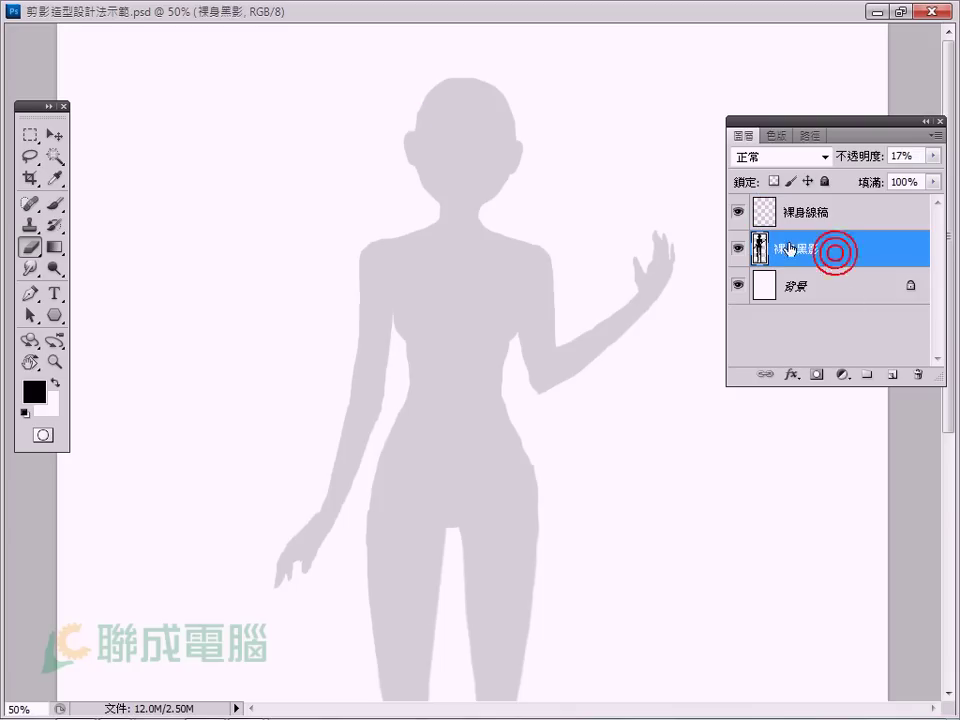
left_click(934, 158)
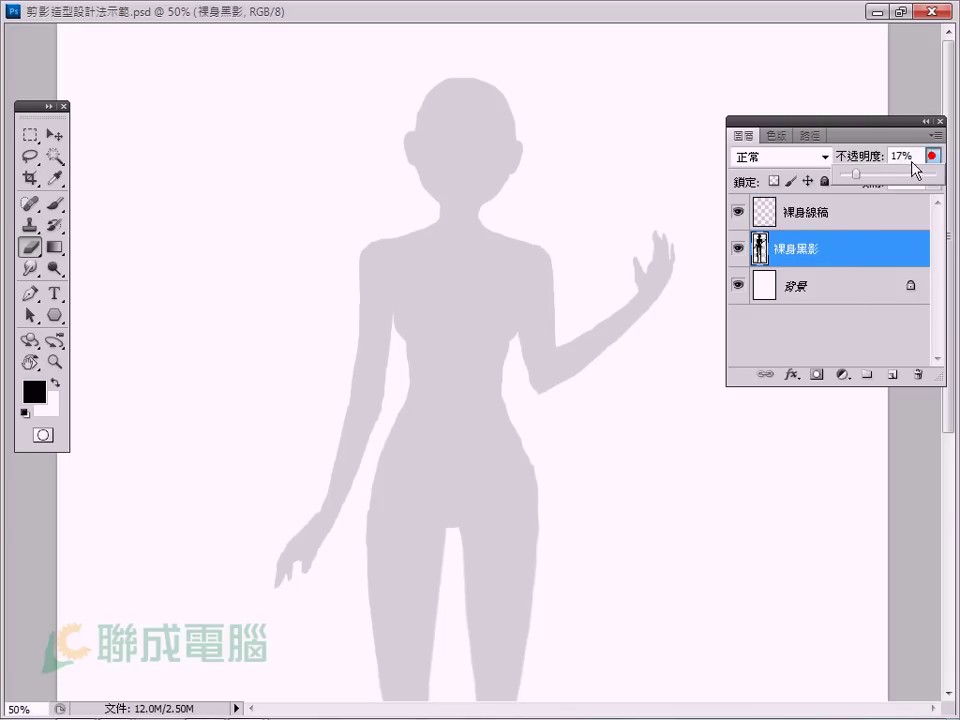
left_click_drag(857, 176, 843, 270)
left_click(858, 211)
Step: Zoom in on the head and trace the face, jaw, both ears and top of the head
left_click(331, 394)
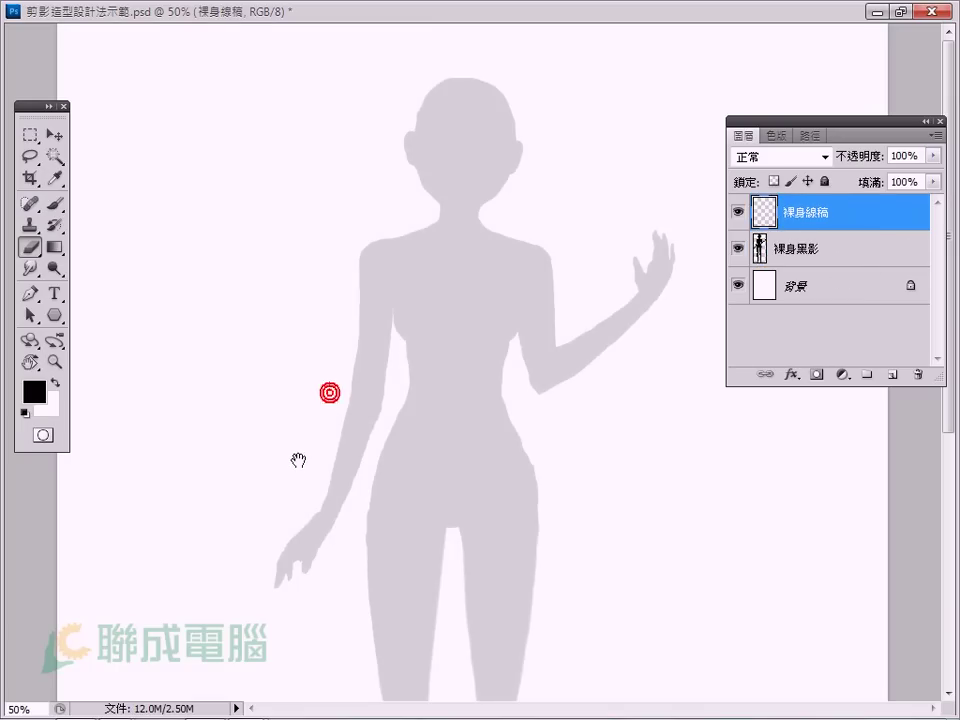
left_click(405, 347)
key("ctrl+plus")
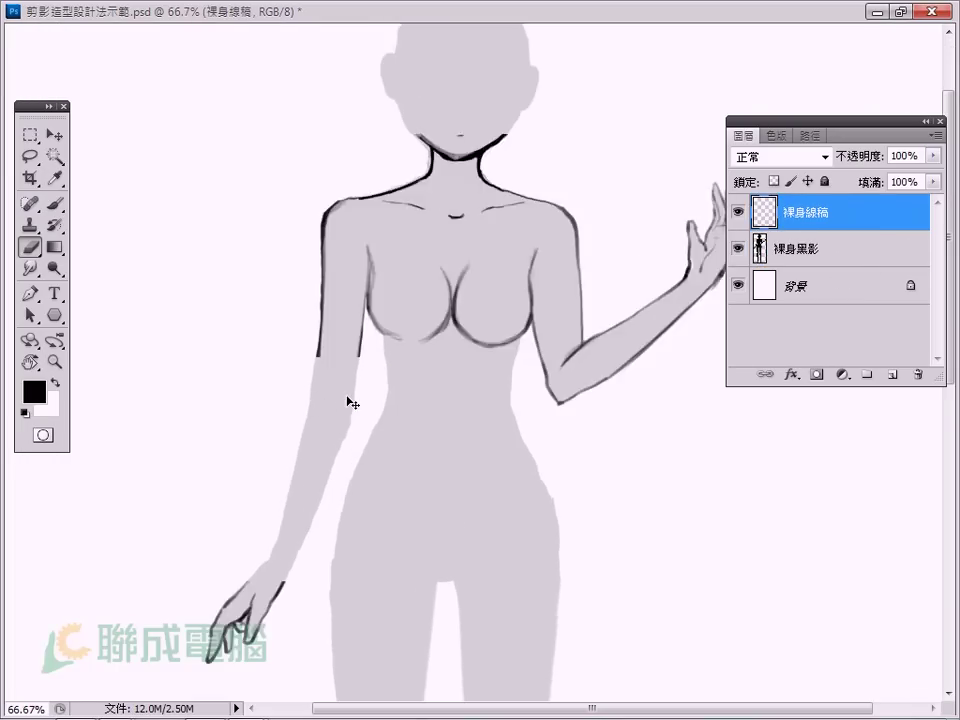
left_click_drag(347, 171, 304, 349)
key("ctrl+plus")
key("ctrl+plus")
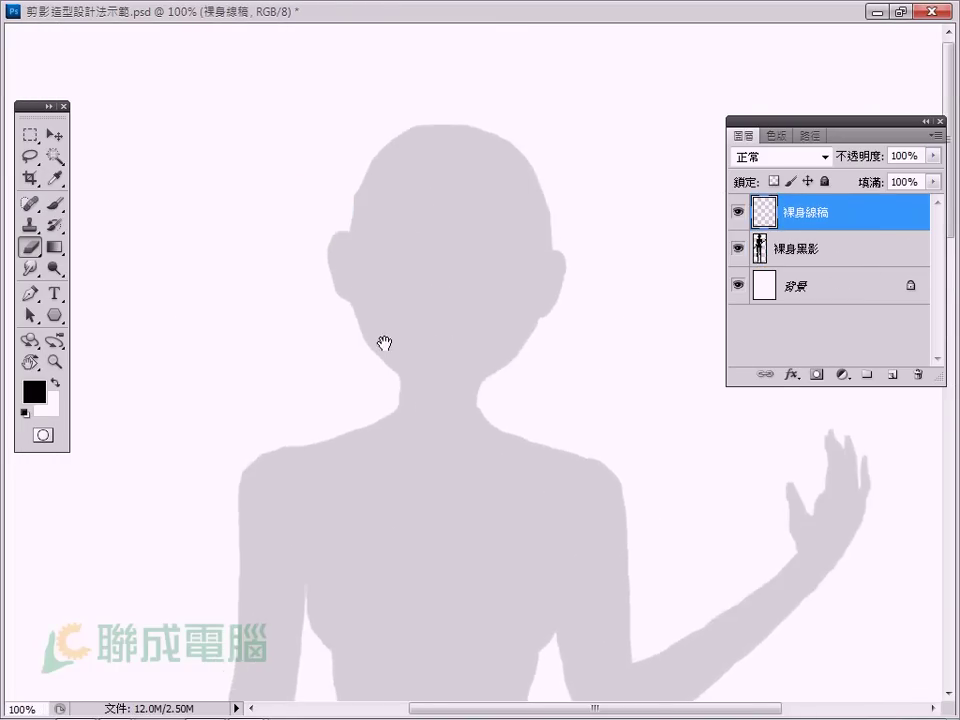
key("b")
left_click_drag(358, 192, 445, 389)
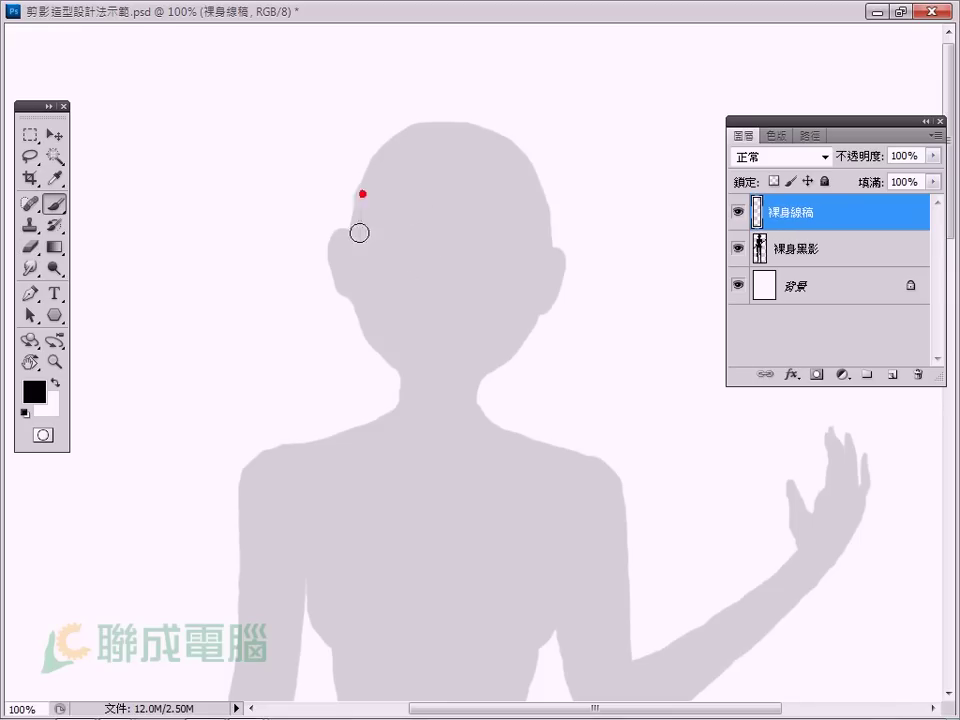
mouse_move(548, 214)
left_mouse_down()
mouse_move(508, 358)
mouse_move(446, 390)
left_mouse_up()
left_click_drag(336, 231, 355, 305)
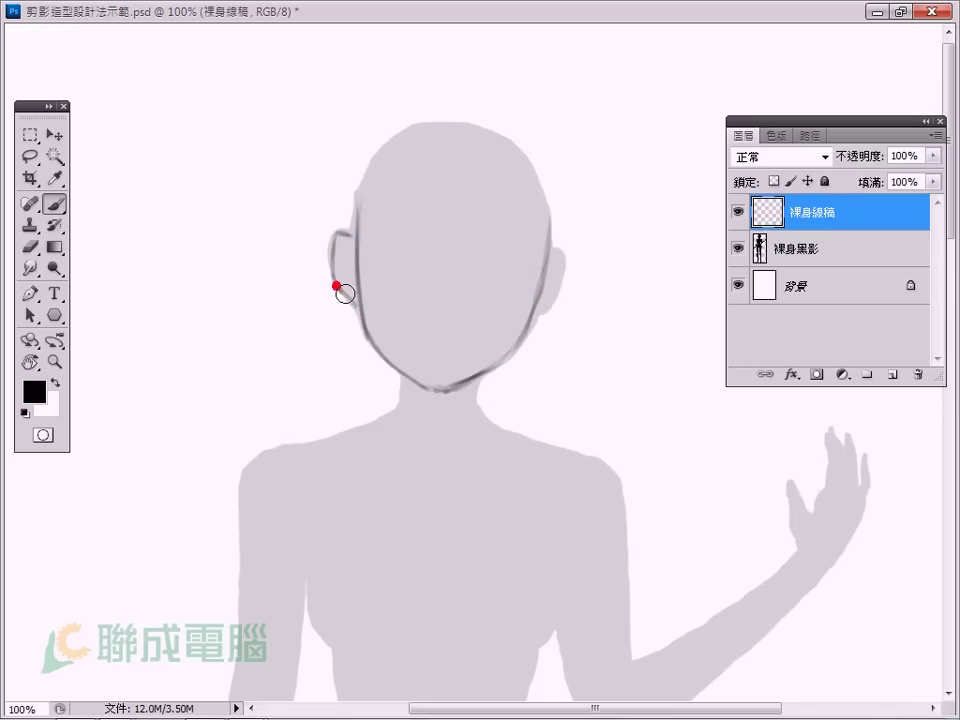
left_click_drag(563, 258, 554, 305)
left_click_drag(354, 216, 414, 131)
left_click_drag(546, 234, 484, 131)
Step: Outline the neck, shoulder lines and the right shoulder and upper arm
scroll(484, 225, "down", 3)
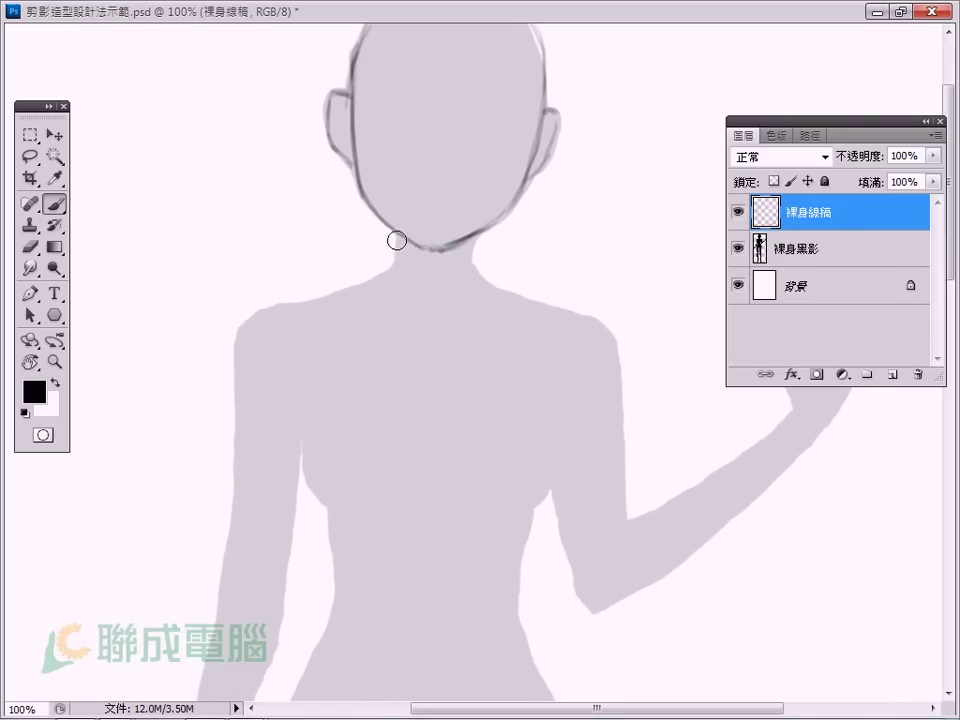
left_click_drag(390, 283, 439, 264)
left_click_drag(321, 285, 435, 259)
left_click_drag(514, 296, 450, 285)
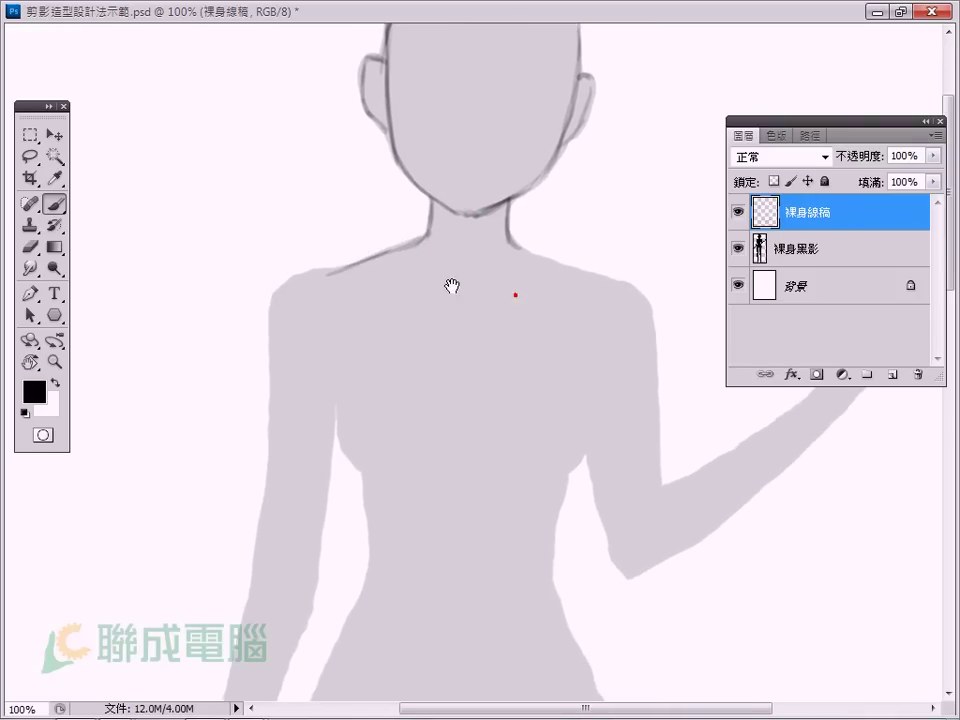
left_click_drag(490, 200, 560, 262)
left_click_drag(579, 343, 470, 294)
left_click_drag(516, 240, 542, 386)
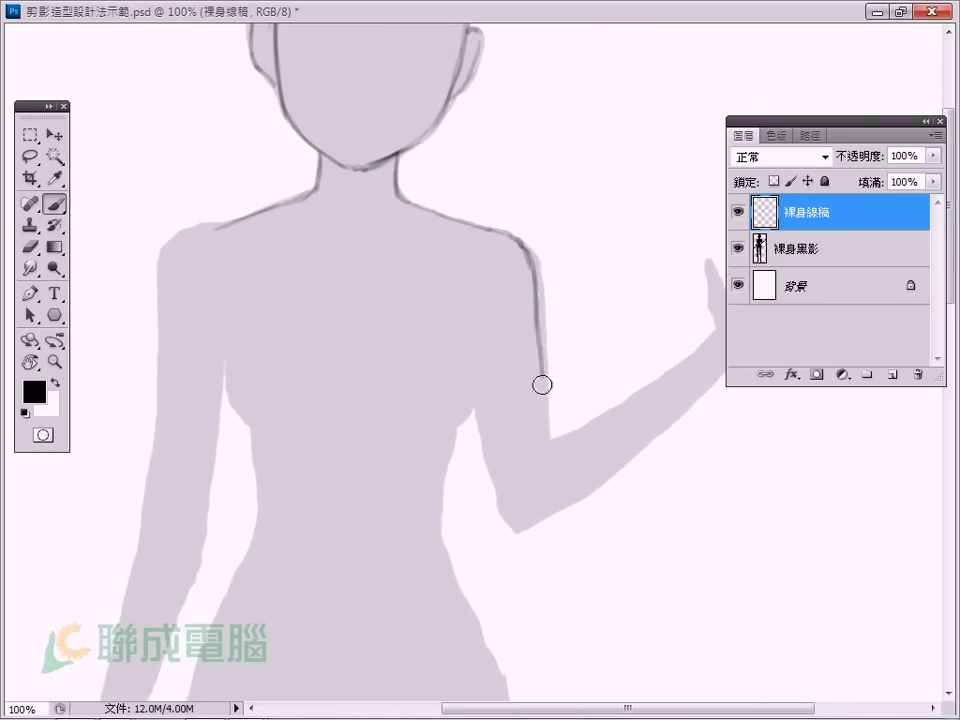
Step: Outline both sides of the chest and the curves of both breasts
scroll(477, 378, "down", 1)
left_click_drag(362, 286, 379, 294)
left_click_drag(487, 212, 459, 378)
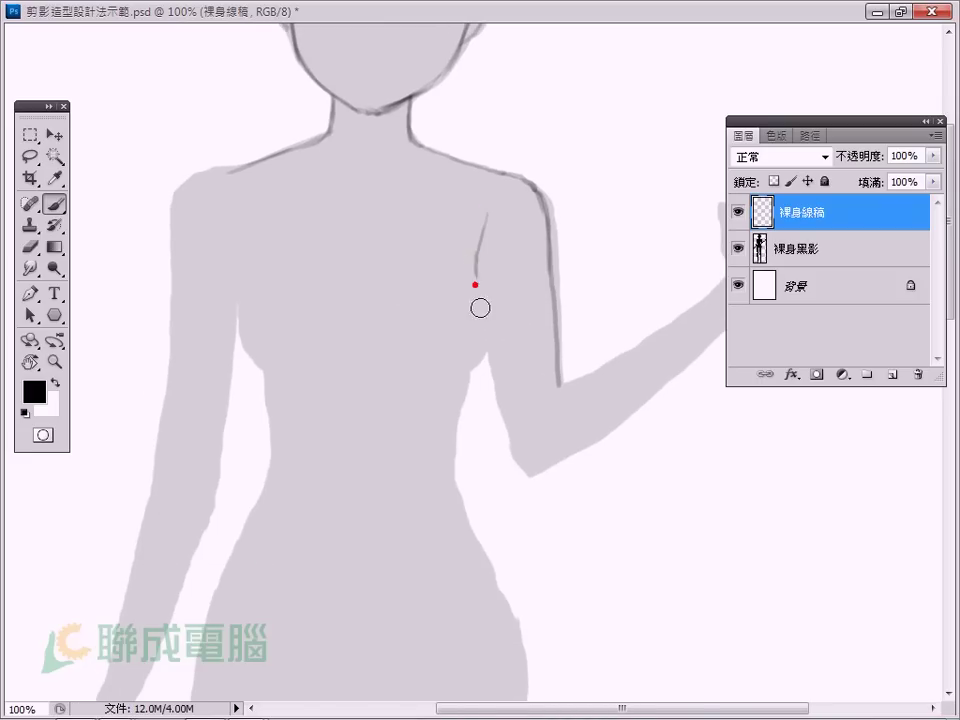
mouse_move(238, 226)
left_mouse_down()
mouse_move(259, 272)
mouse_move(253, 309)
mouse_move(270, 360)
left_mouse_up()
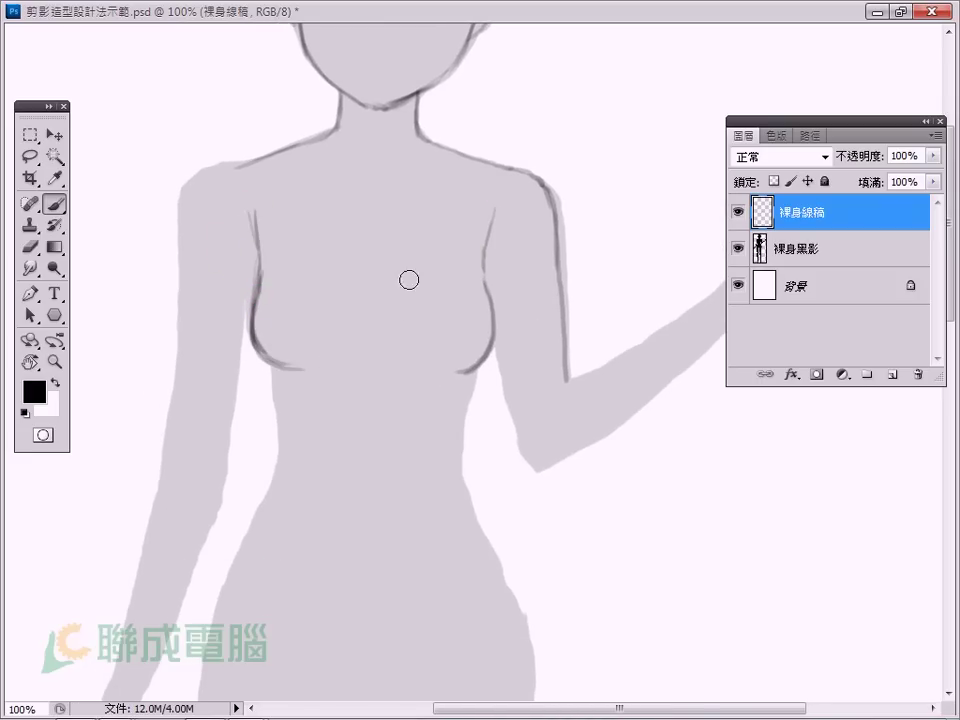
mouse_move(380, 347)
left_mouse_down()
mouse_move(441, 374)
mouse_move(491, 348)
left_mouse_up()
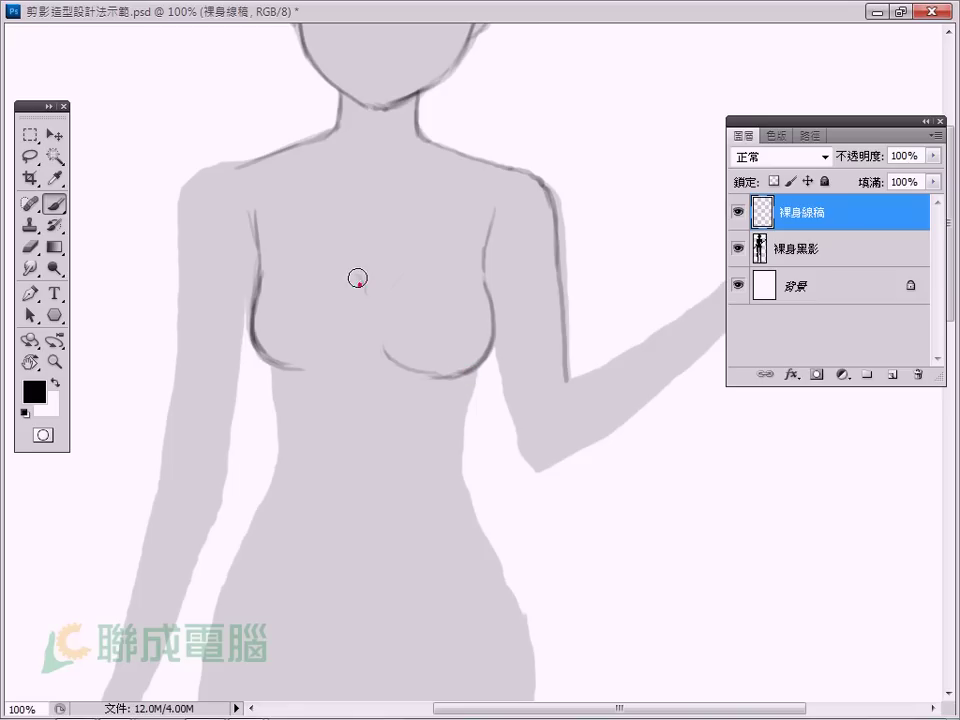
left_click_drag(391, 337, 433, 337)
mouse_move(398, 282)
left_mouse_down()
mouse_move(404, 328)
mouse_move(378, 363)
left_mouse_up()
left_click_drag(319, 364, 309, 349)
key("e")
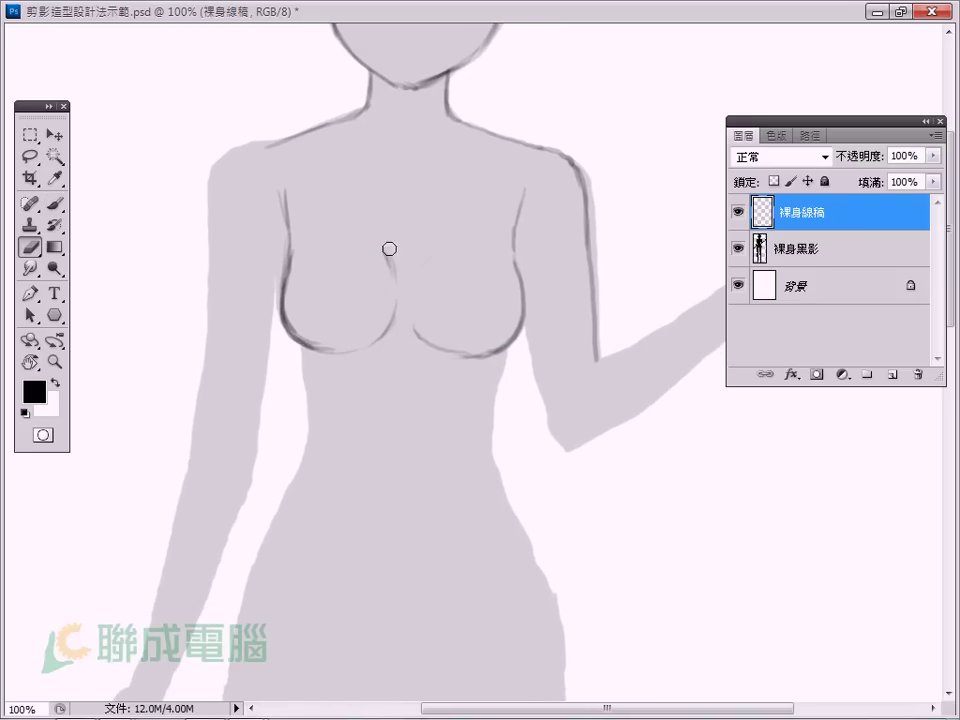
key("b")
mouse_move(428, 259)
left_mouse_down()
mouse_move(422, 338)
mouse_move(482, 351)
left_mouse_up()
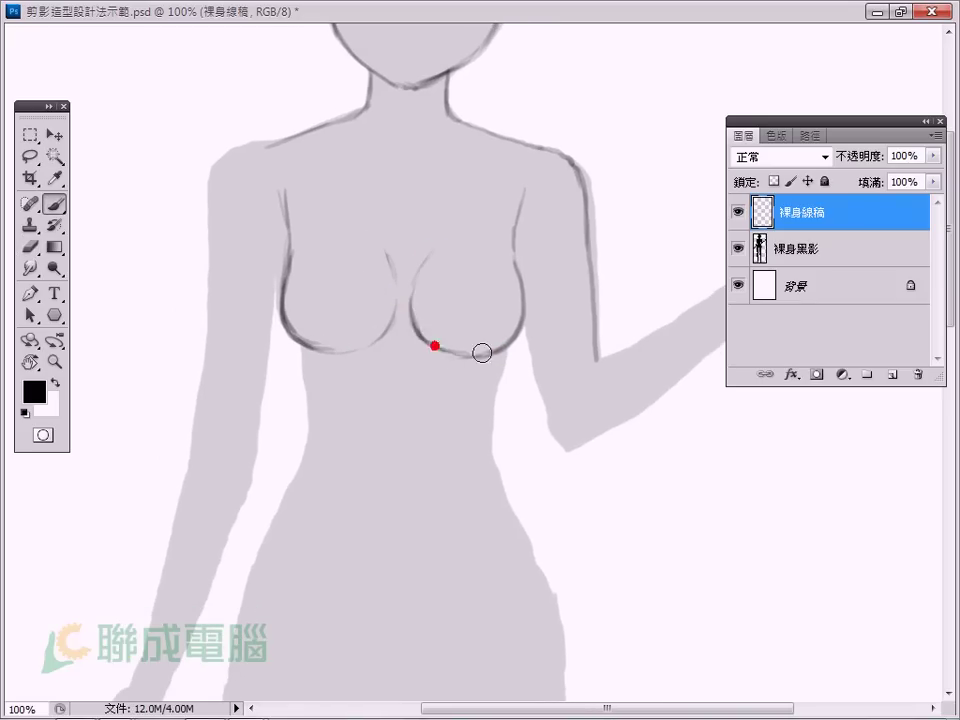
left_click_drag(298, 207, 365, 240)
Step: Outline the raised upper arm and the forearm from wrist to elbow
left_click(285, 203, "alt")
mouse_move(444, 386)
left_mouse_down()
mouse_move(512, 433)
mouse_move(437, 393)
left_mouse_up()
left_click_drag(484, 319, 497, 364)
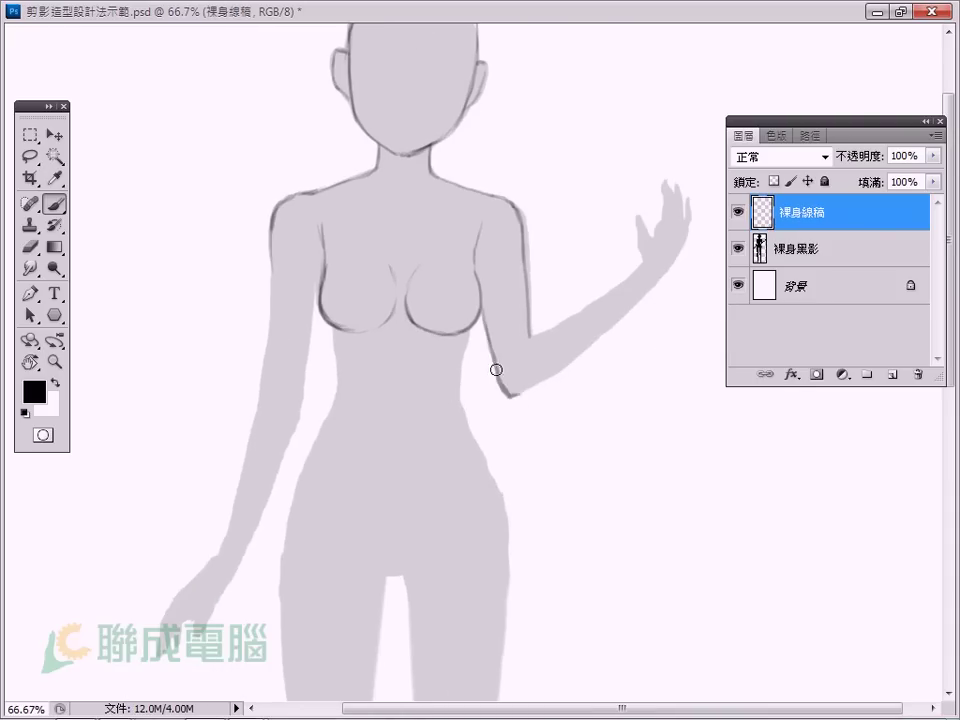
left_click_drag(565, 297, 556, 336)
left_click(556, 336, "ctrl")
left_click_drag(508, 272, 400, 280)
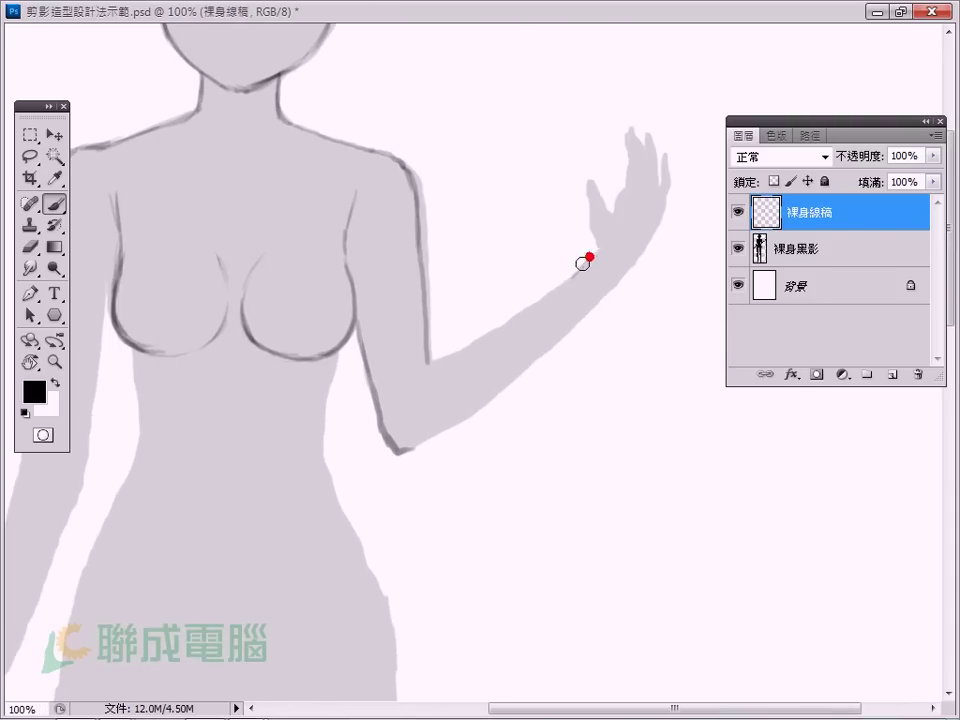
left_click_drag(580, 263, 437, 362)
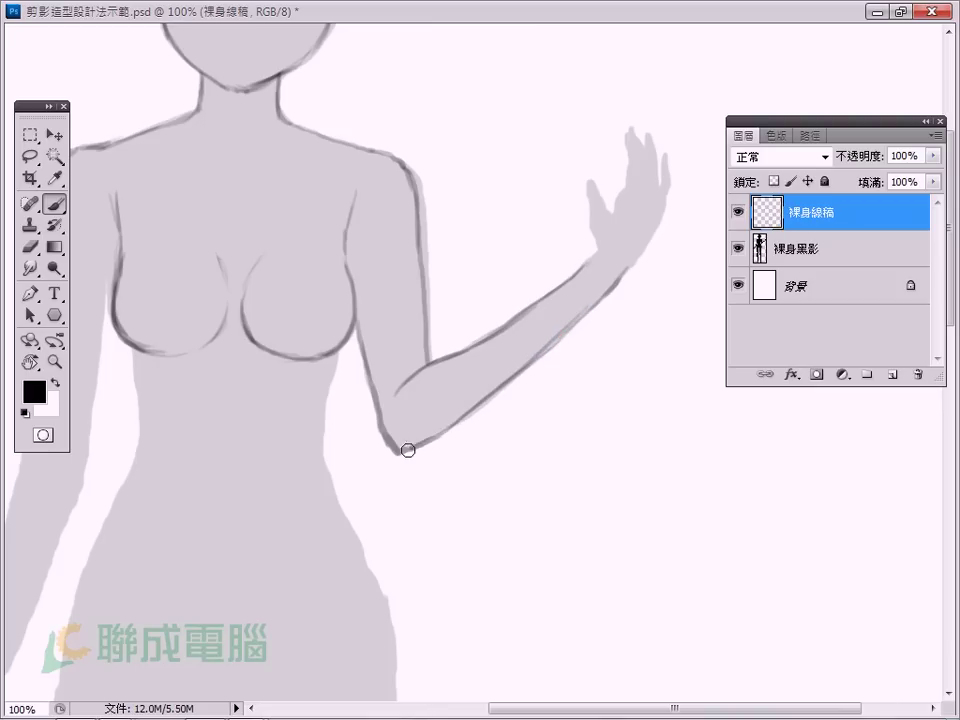
key("ctrl+plus")
left_click_drag(468, 288, 411, 300)
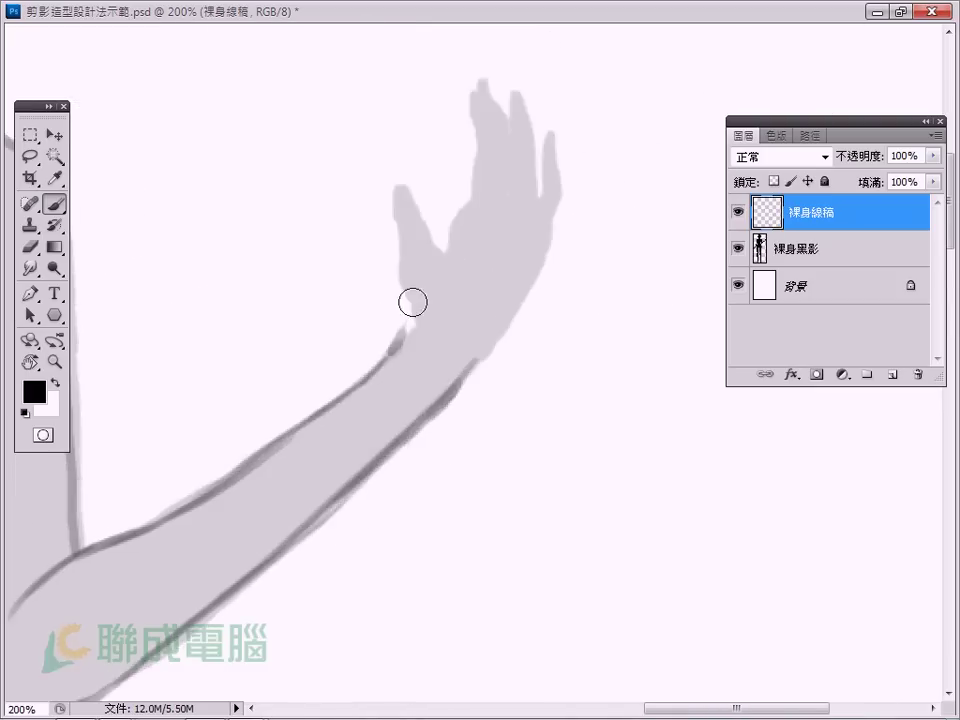
key("ctrl+minus")
left_click_drag(589, 338, 430, 325)
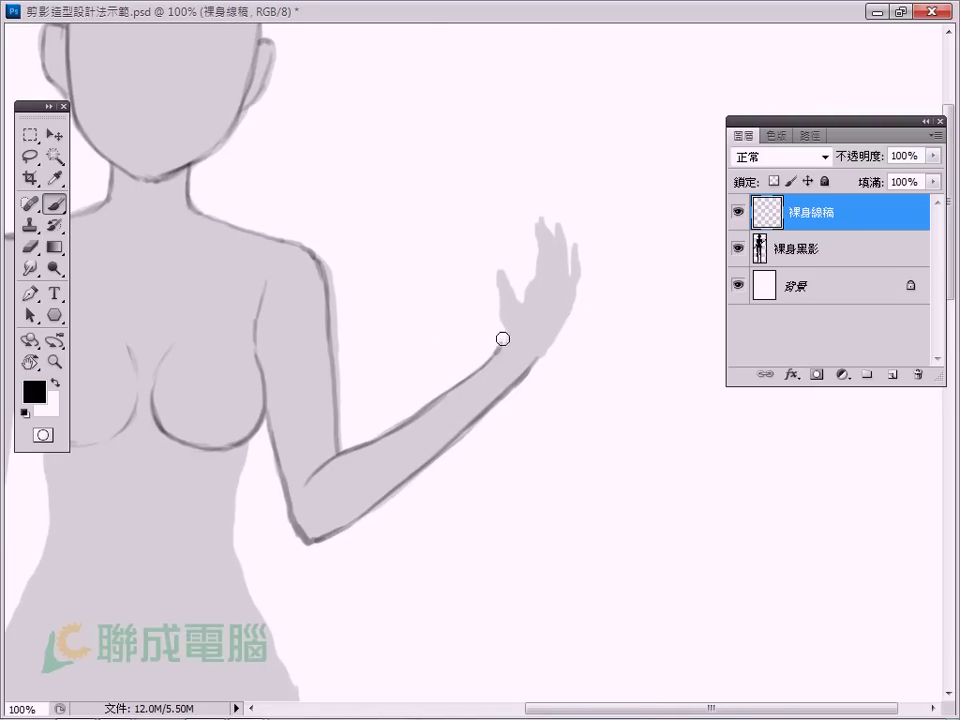
Step: Outline both sides of the waist, a navel mark, the groin lines and the right hip
left_click_drag(238, 370, 494, 114)
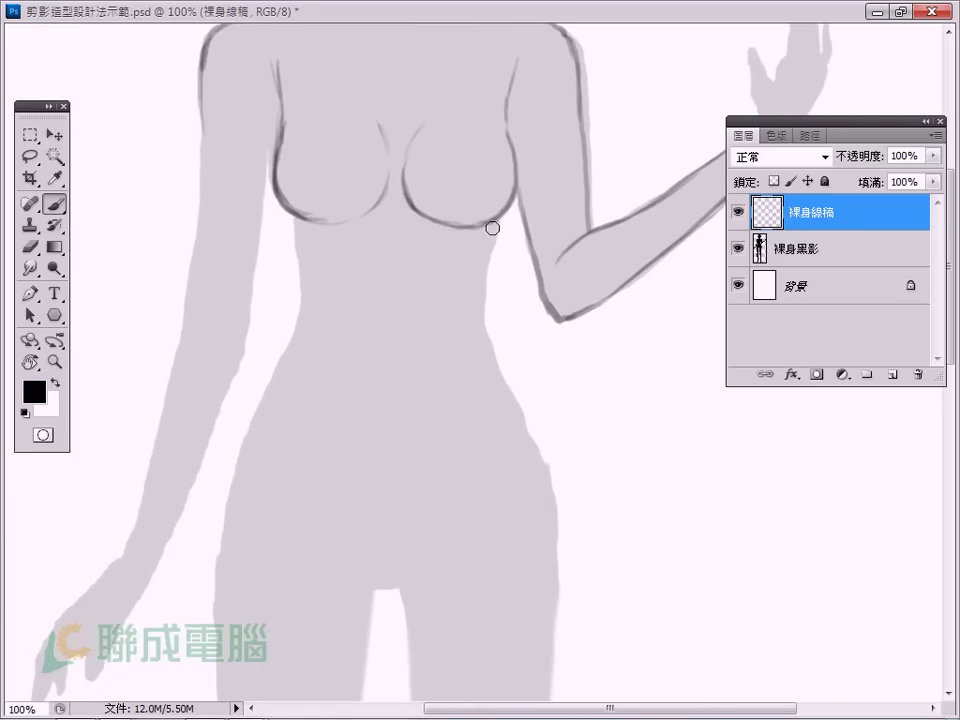
left_click_drag(484, 272, 482, 322)
left_click_drag(289, 217, 280, 368)
left_click(385, 410)
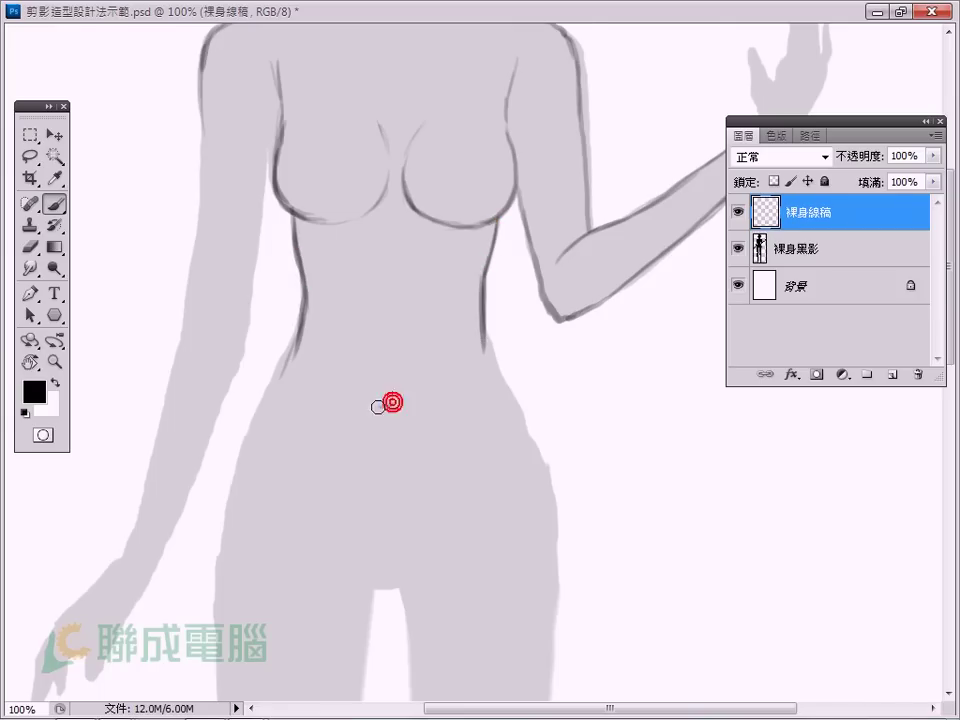
left_click_drag(351, 408, 339, 293)
mouse_move(439, 341)
left_mouse_down()
mouse_move(422, 394)
mouse_move(378, 460)
left_mouse_up()
mouse_move(308, 342)
left_mouse_down()
mouse_move(343, 439)
mouse_move(385, 460)
left_mouse_up()
left_click_drag(469, 216, 510, 317)
key("ctrl+minus")
left_click_drag(534, 514, 568, 330)
left_click_drag(527, 222, 539, 279)
Step: Trace the right outer leg, a hip groin line, inner knee and inner lower leg at brush size 25
left_click_drag(519, 460, 518, 510)
mouse_move(487, 242)
left_mouse_down()
mouse_move(466, 284)
mouse_move(446, 130)
left_mouse_up()
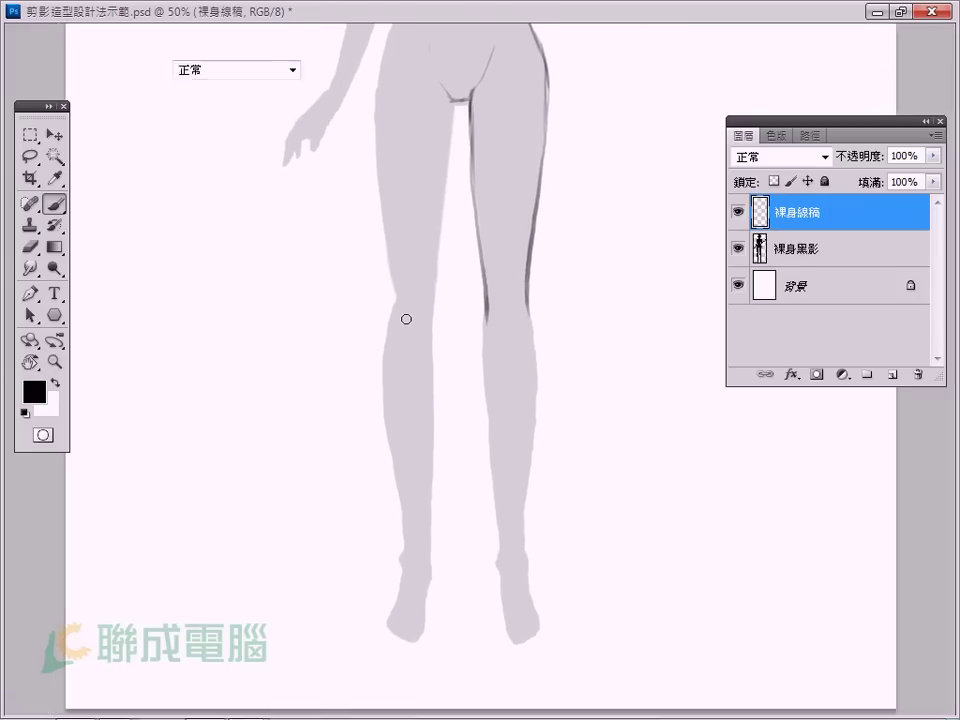
left_click_drag(394, 243, 395, 250)
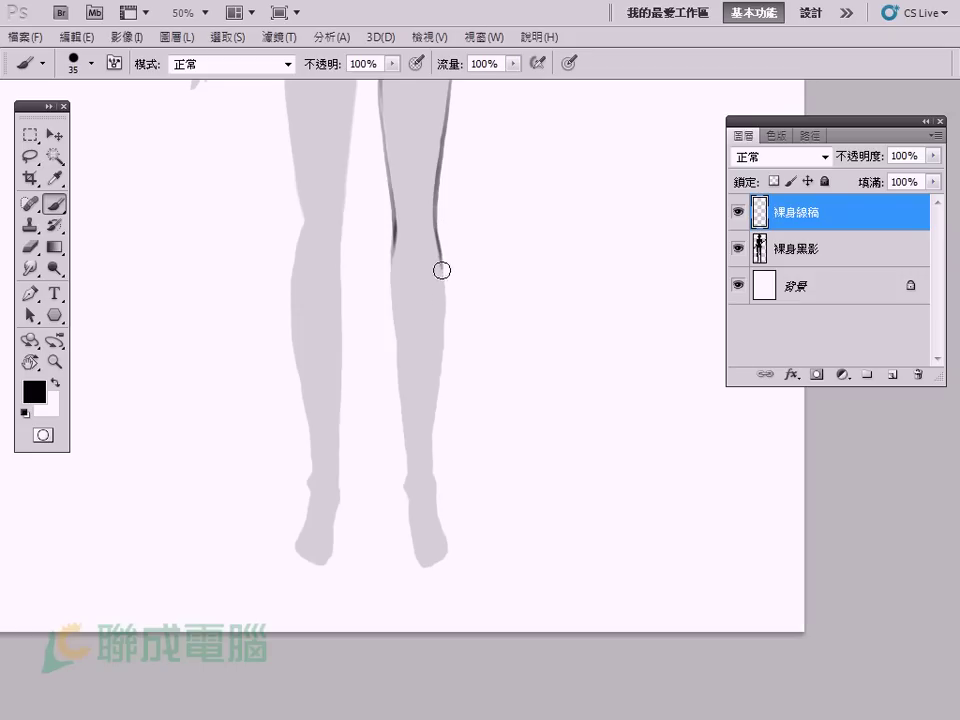
left_click_drag(434, 404, 432, 471)
key("bracketleft")
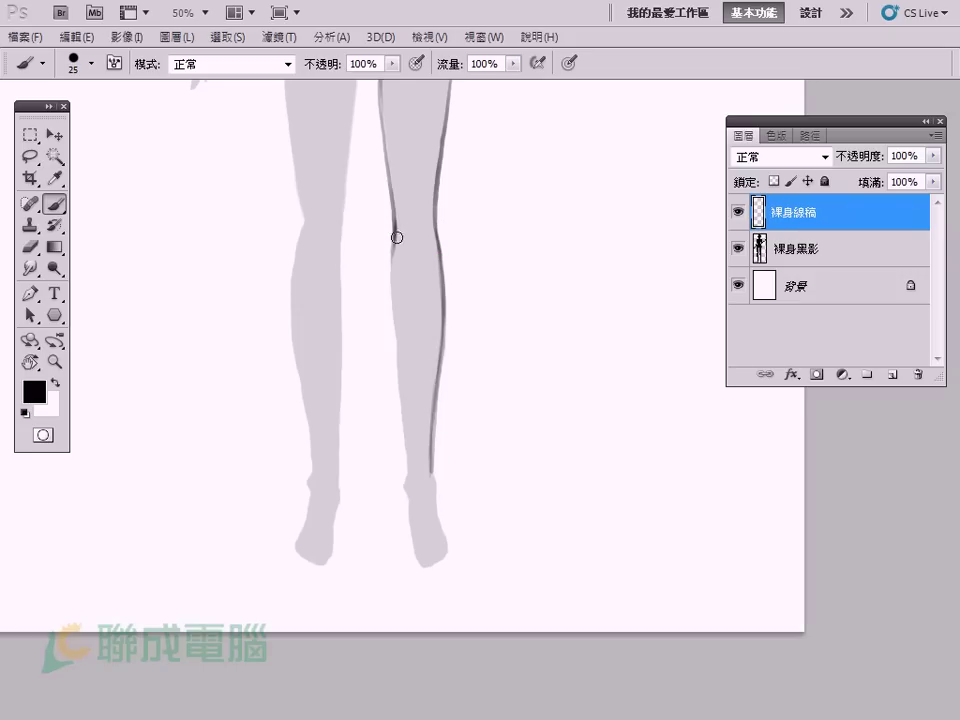
mouse_move(395, 282)
left_mouse_down()
mouse_move(404, 484)
mouse_move(437, 557)
left_mouse_up()
Step: Outline the left hip edge and both edges of the left shin
left_click_drag(319, 246, 463, 347)
left_click_drag(411, 145, 422, 400)
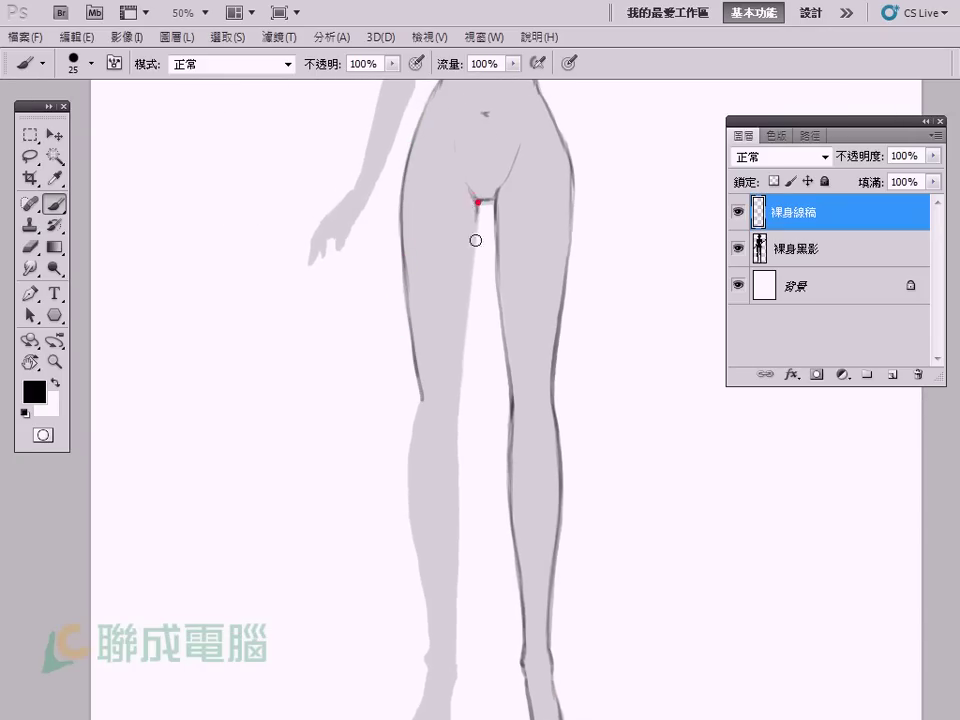
left_click_drag(478, 384, 480, 202)
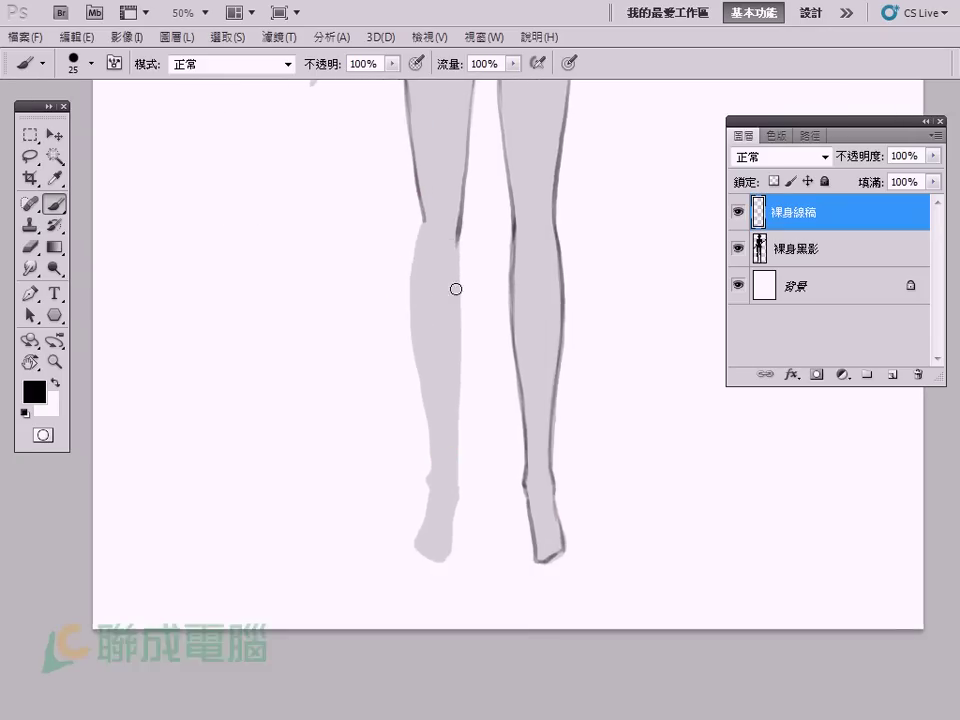
left_click_drag(458, 271, 457, 396)
mouse_move(420, 225)
left_mouse_down()
mouse_move(411, 338)
mouse_move(428, 484)
left_mouse_up()
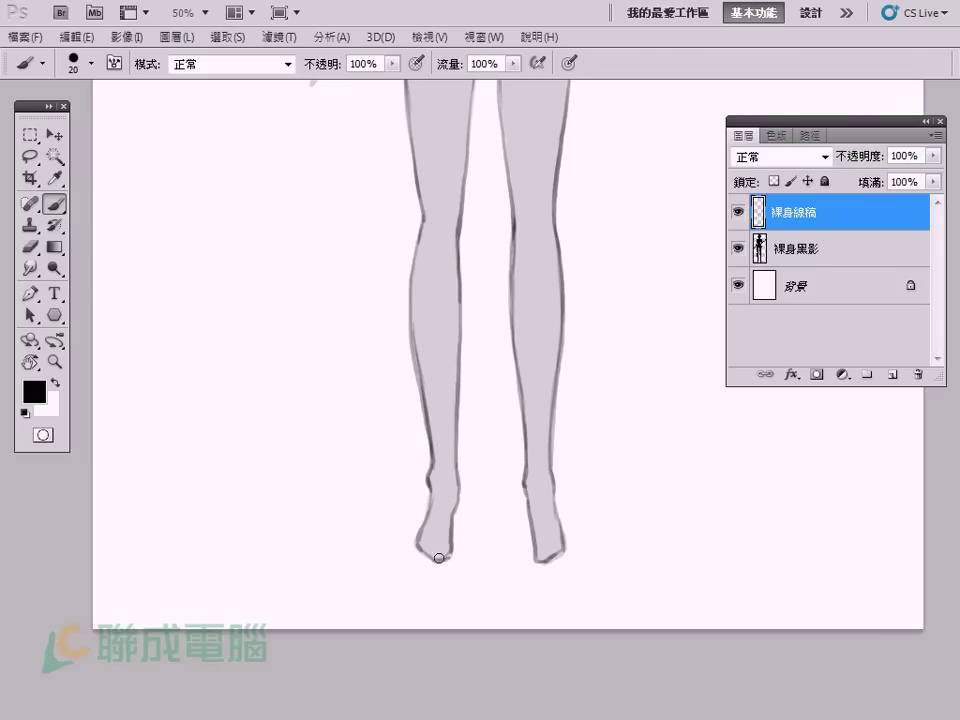
scroll(560, 520, "up", 10)
Step: Ink a darker line along the hanging left forearm and outline its fingers with a smaller brush
left_click_drag(431, 540, 469, 345)
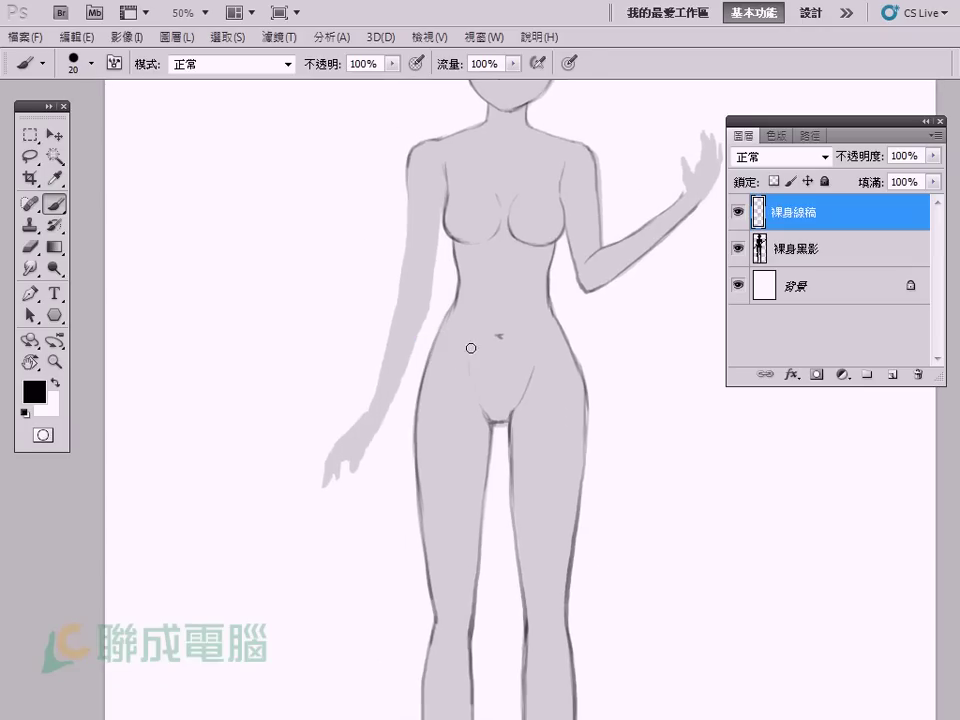
key("bracketright")
key("e")
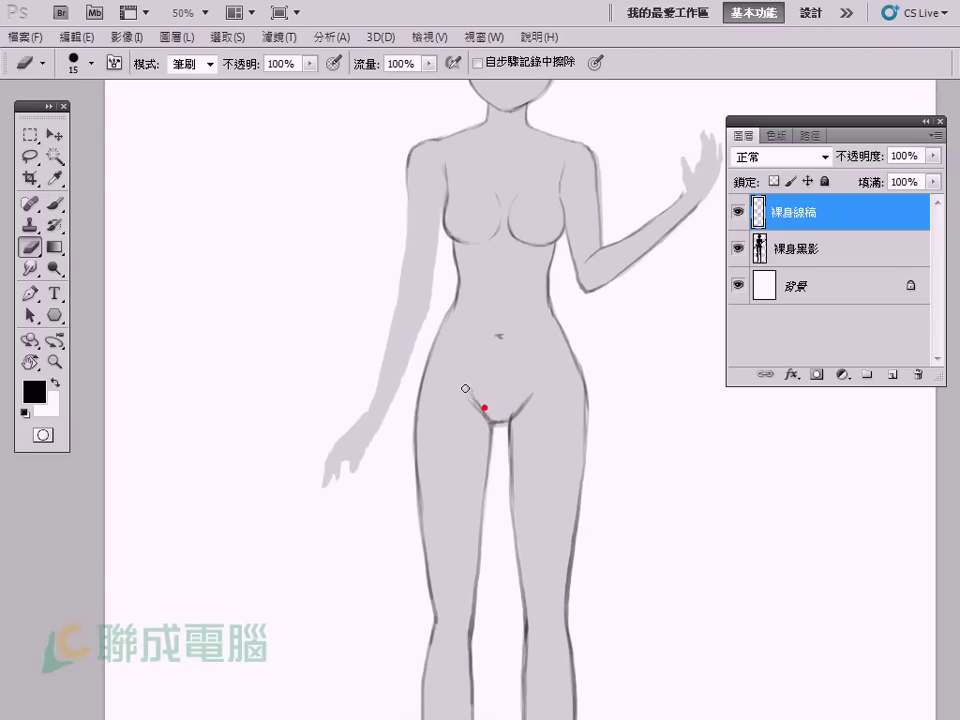
key("b")
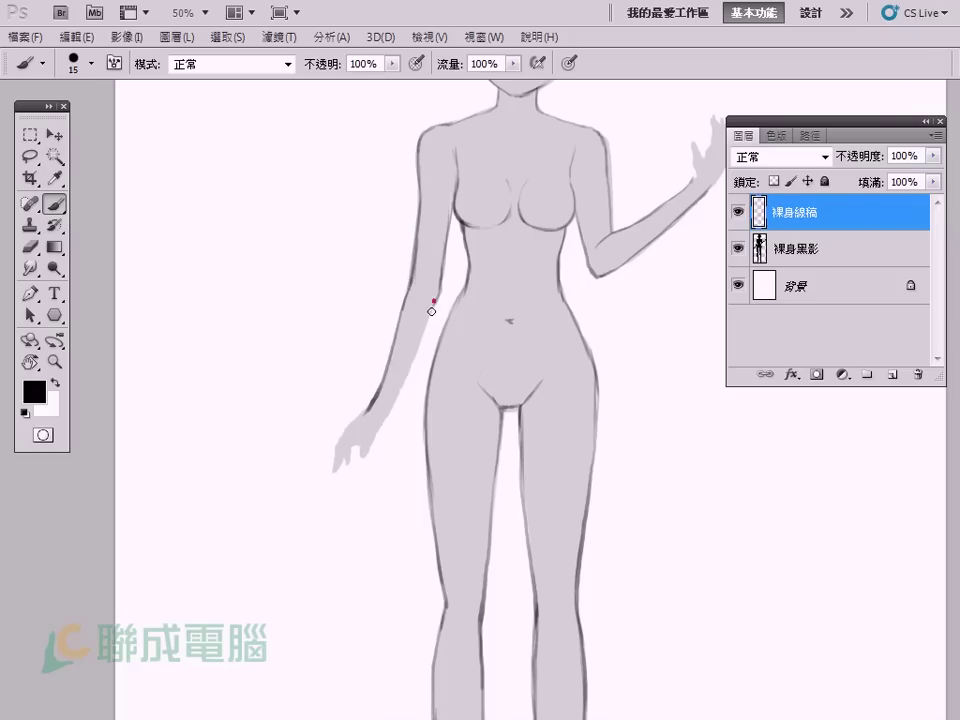
scroll(380, 450, "down", 3)
key("ctrl+1")
left_click_drag(413, 265, 396, 300)
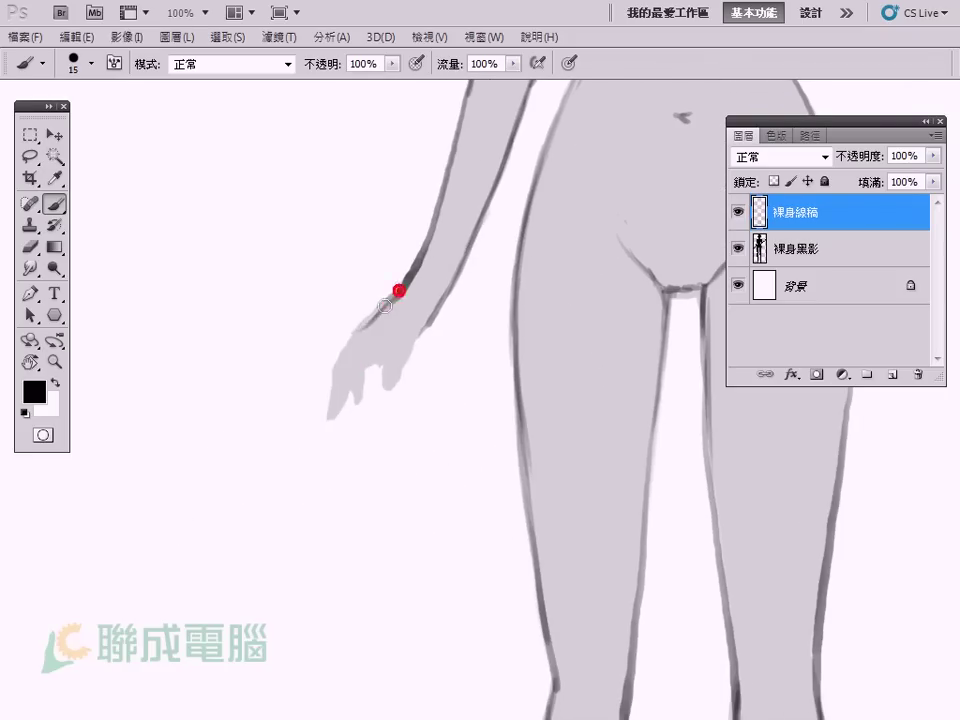
key("bracketleft")
left_click_drag(380, 353, 369, 364)
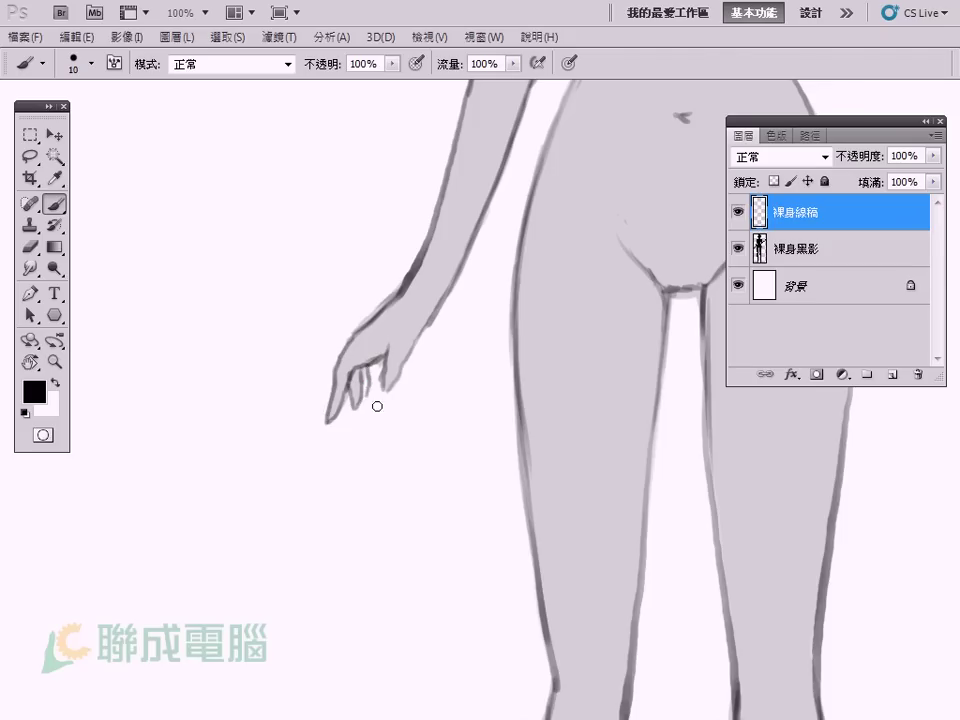
Step: Ink the raised forearm near the wrist and two creases across the raised palm
scroll(529, 428, "down", 3)
scroll(460, 435, "up", 3)
scroll(407, 409, "up", 1)
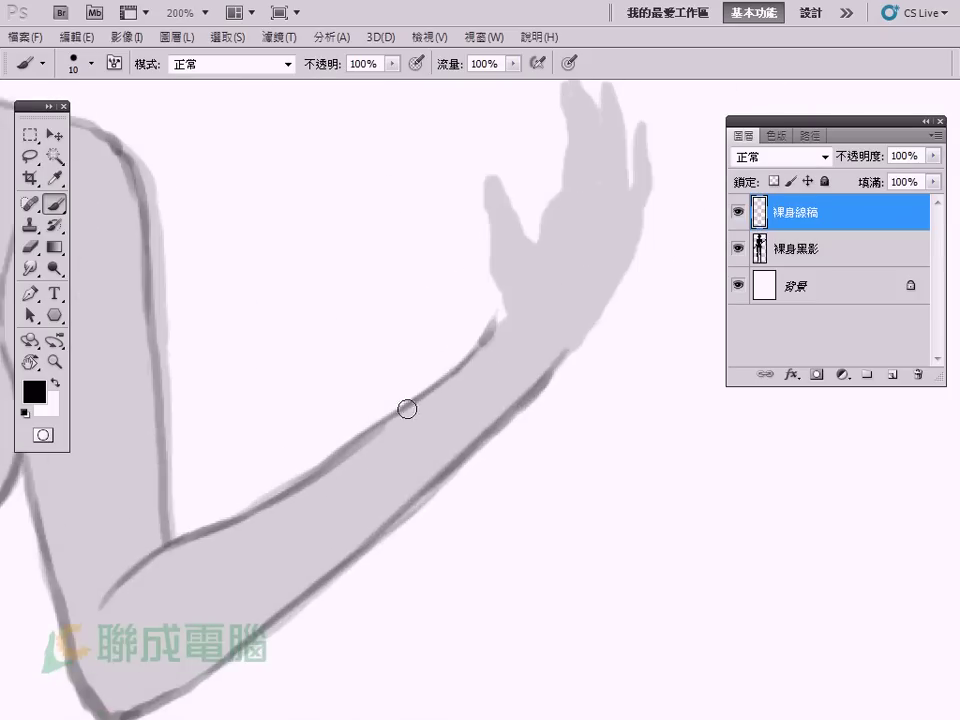
scroll(407, 409, "up", 1)
left_click(441, 375)
left_click_drag(502, 422, 521, 409)
left_click_drag(553, 317, 519, 305)
left_click_drag(585, 284, 515, 270)
left_click_drag(521, 317, 510, 349)
left_click(456, 371)
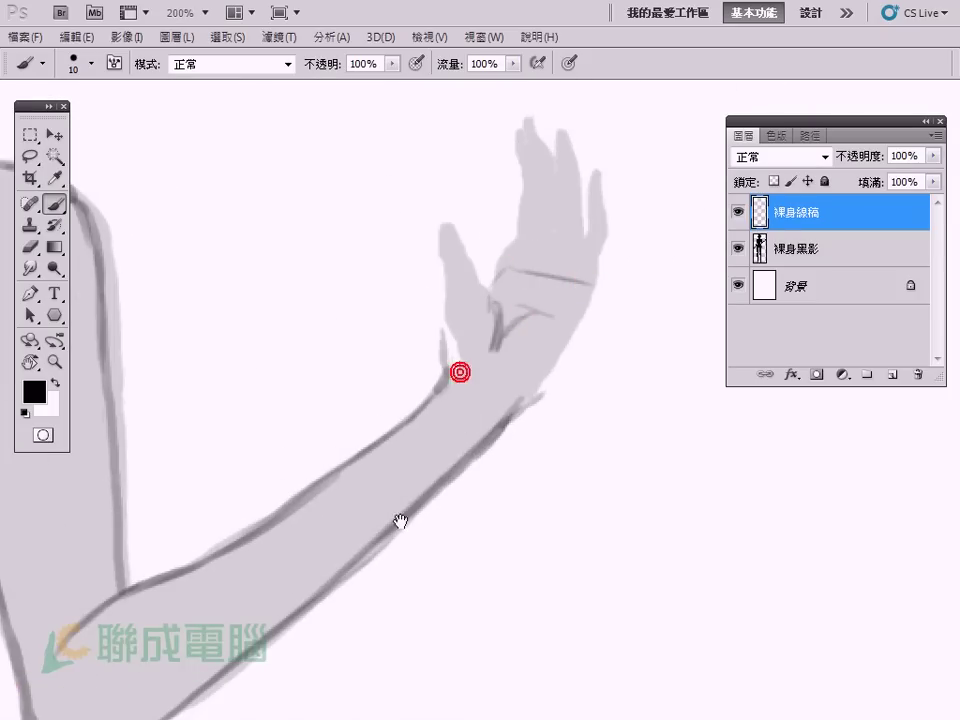
Step: Draw a line across the raised wrist and outline a finger of the raised hand
scroll(572, 416, "down", 3)
scroll(597, 393, "up", 3)
scroll(580, 410, "down", 4)
scroll(568, 380, "up", 3)
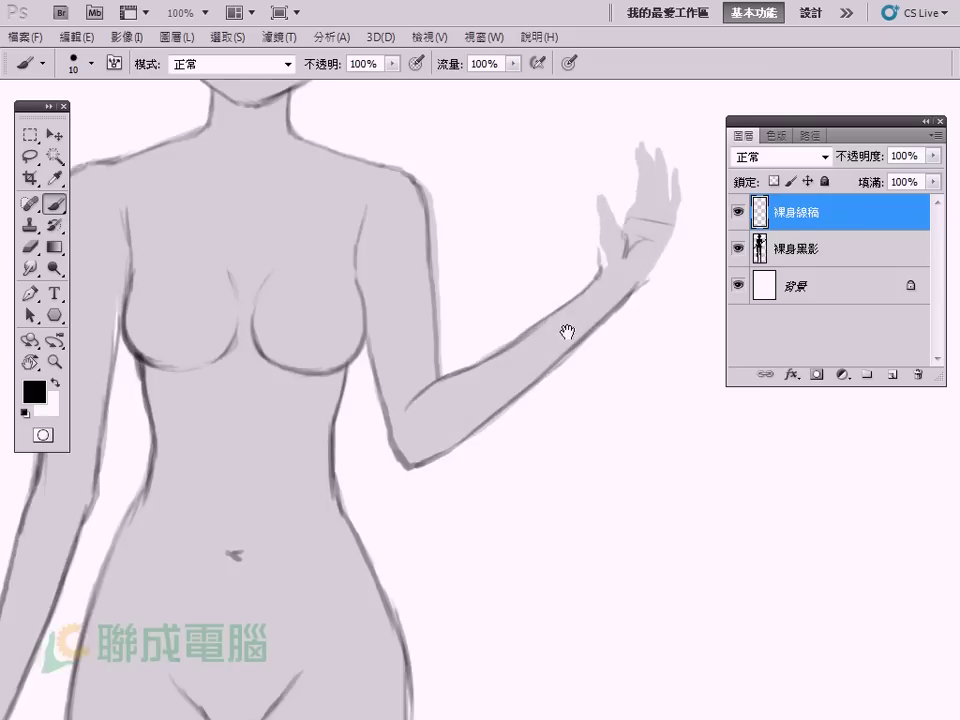
scroll(555, 332, "down", 1)
left_click_drag(590, 320, 546, 307)
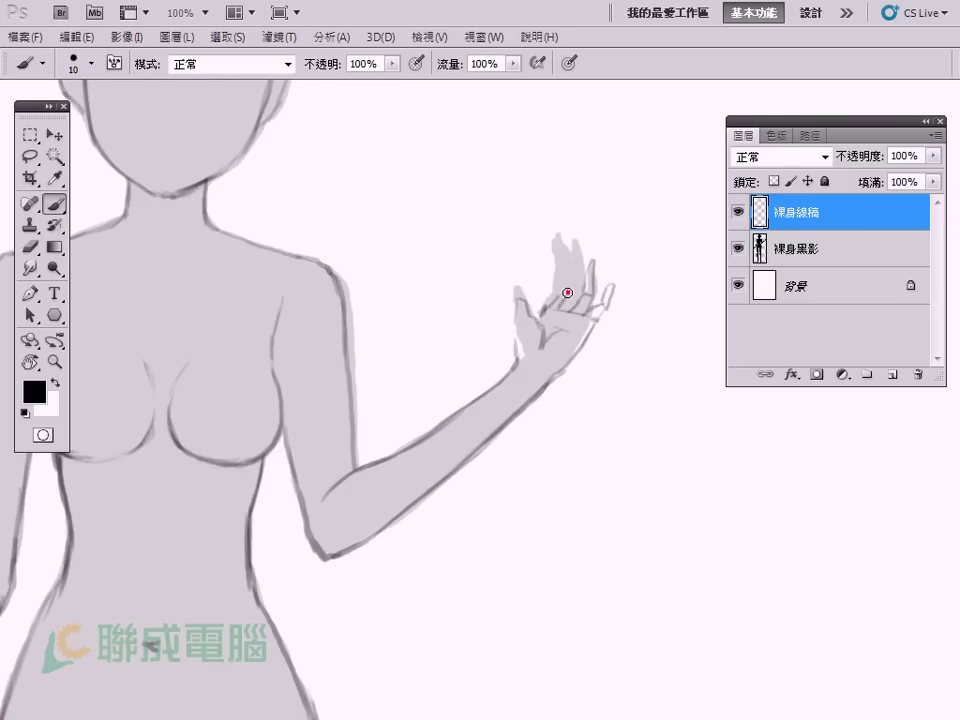
mouse_move(572, 252)
left_mouse_down()
mouse_move(556, 275)
mouse_move(611, 281)
mouse_move(521, 255)
mouse_move(493, 305)
left_mouse_up()
Step: Hide the silhouette layer, add a finger line, erase stray palm marks and extend the thumb
key("ctrl+minus")
key("ctrl+minus")
left_click(738, 248)
key("ctrl+plus")
key("ctrl+plus")
key("ctrl+plus")
key("e")
key("b")
left_click_drag(454, 163, 439, 203)
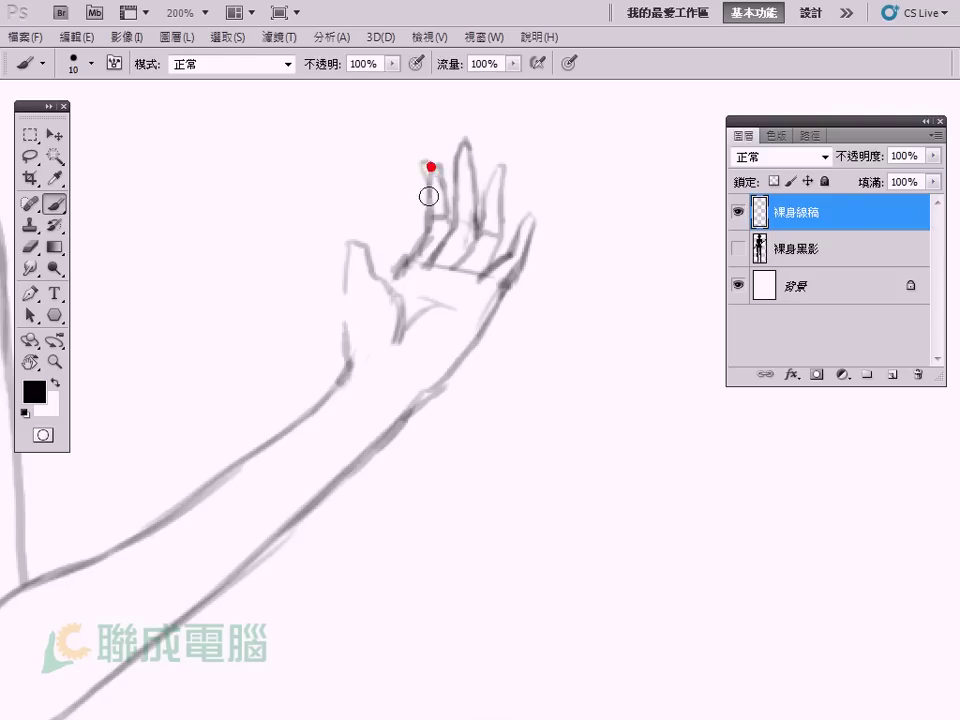
key("e")
mouse_move(411, 265)
left_mouse_down()
mouse_move(401, 279)
mouse_move(381, 279)
mouse_move(343, 240)
mouse_move(350, 372)
left_mouse_up()
key("b")
left_click_drag(406, 318, 393, 345)
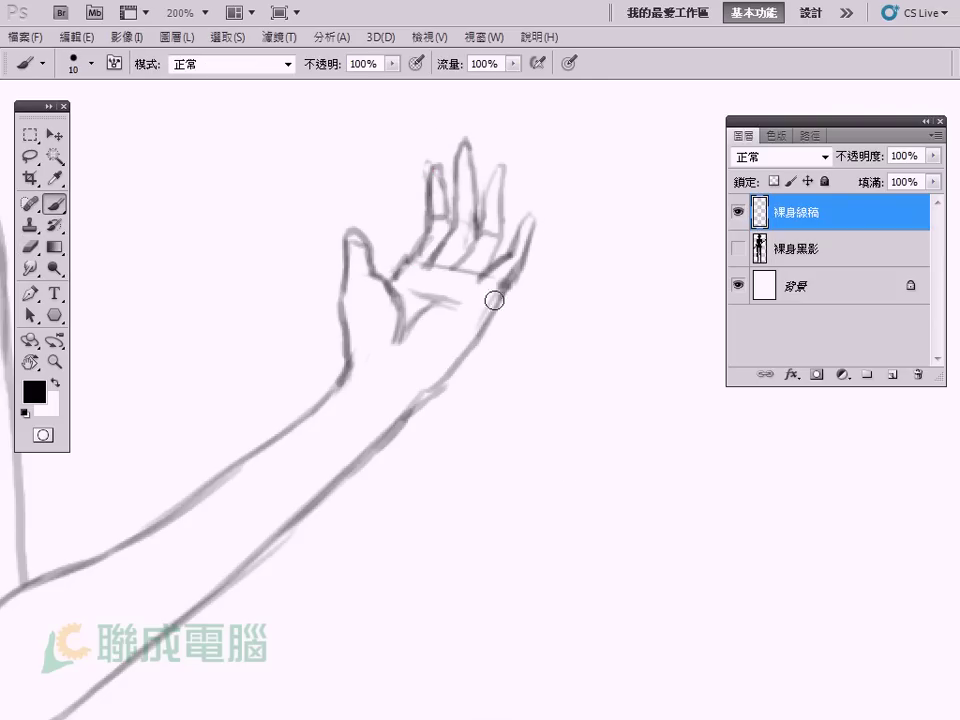
Step: Rotate the view to the arm's angle and re-ink the raised arm outline darker
left_click_drag(311, 493, 416, 368)
key("r")
mouse_move(230, 368)
left_mouse_down()
mouse_move(285, 478)
mouse_move(320, 500)
left_mouse_up()
key("b")
mouse_move(396, 214)
left_mouse_down()
mouse_move(358, 401)
mouse_move(305, 530)
left_mouse_up()
left_click_drag(474, 176, 460, 347)
key("ctrl+minus")
key("ctrl+minus")
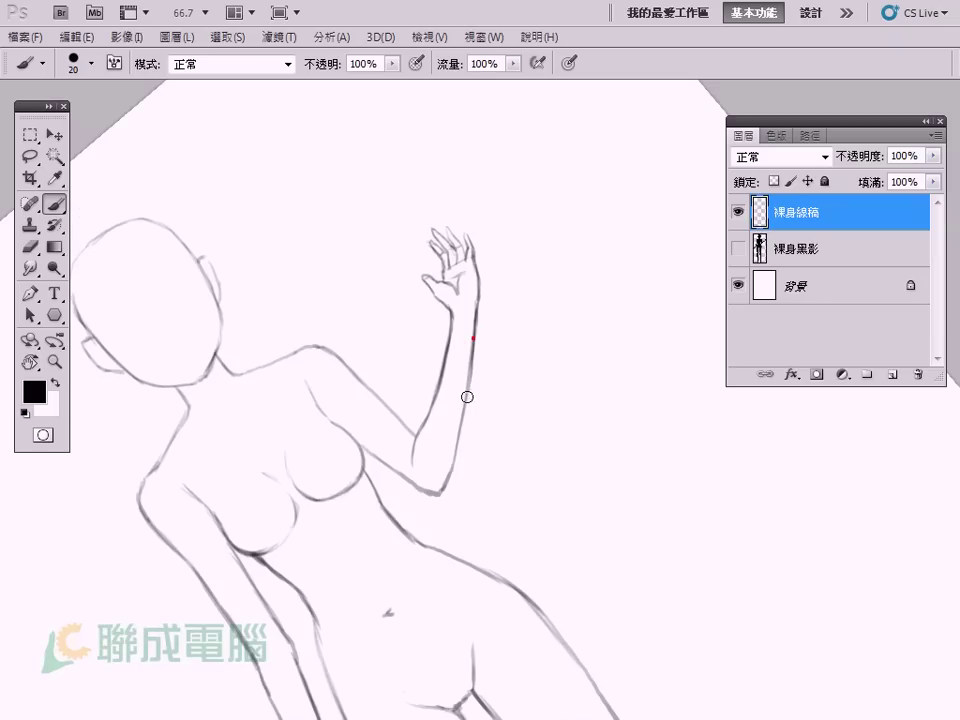
key("Escape")
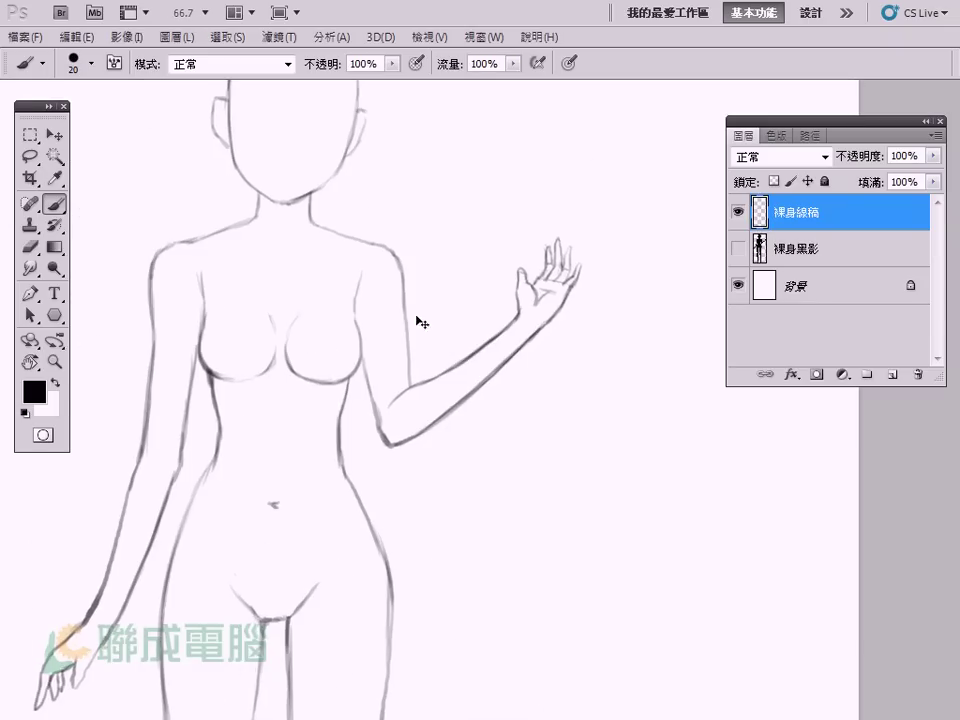
Step: With a size-15 brush, ink the torso side down from the armpit and redraw the crotch line
key("ctrl+1")
left_click(330, 322)
left_click_drag(332, 332, 344, 389)
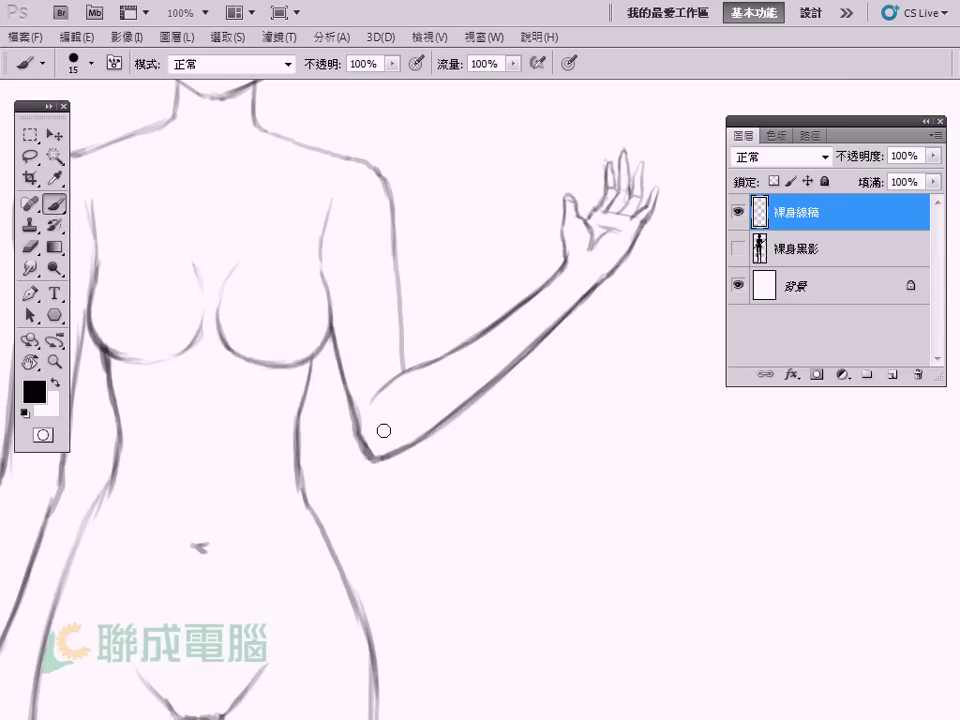
left_click_drag(339, 266, 546, 160)
left_click_drag(153, 626, 351, 415)
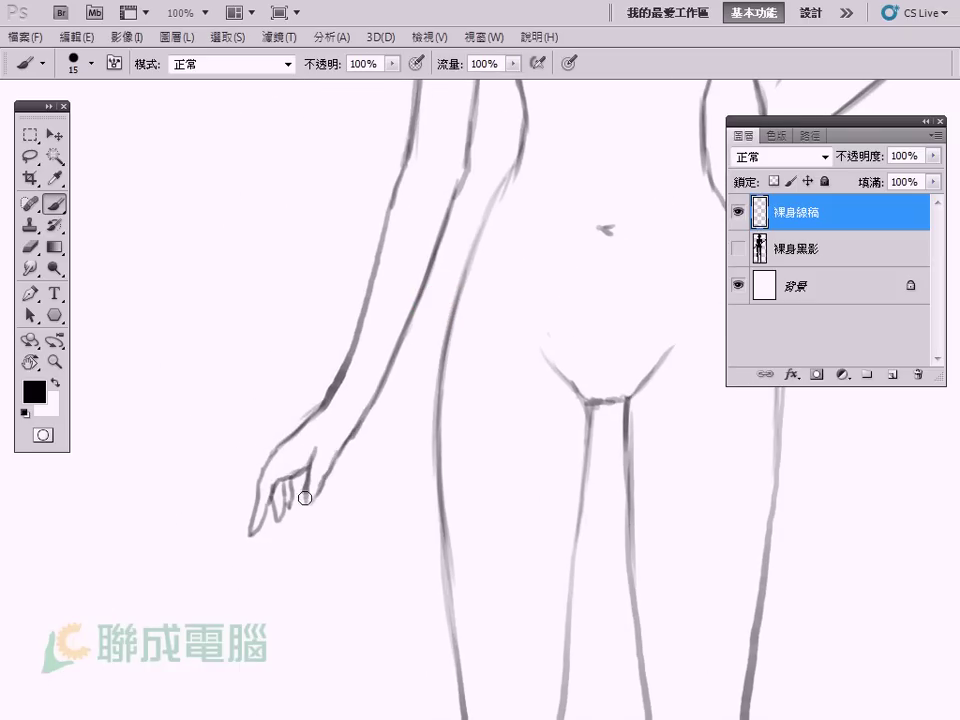
left_click_drag(500, 497, 330, 387)
left_click_drag(371, 244, 397, 272)
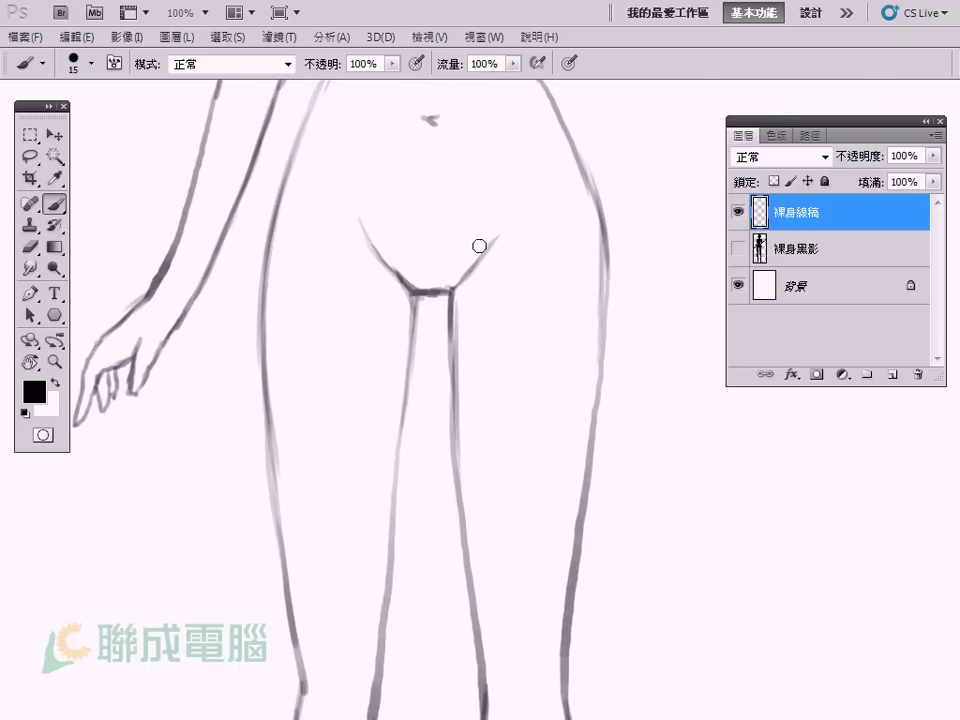
Step: Bring the chest outline back into view
scroll(474, 330, "down", 4)
scroll(606, 240, "up", 3)
left_click_drag(500, 141, 482, 443)
scroll(460, 520, "up", 2)
left_click_drag(409, 495, 503, 409)
Step: Lasso and warp the left breast outline into a rounder curve
key("l")
mouse_move(486, 241)
left_mouse_down()
mouse_move(383, 320)
mouse_move(489, 212)
left_mouse_up()
key("ctrl+t")
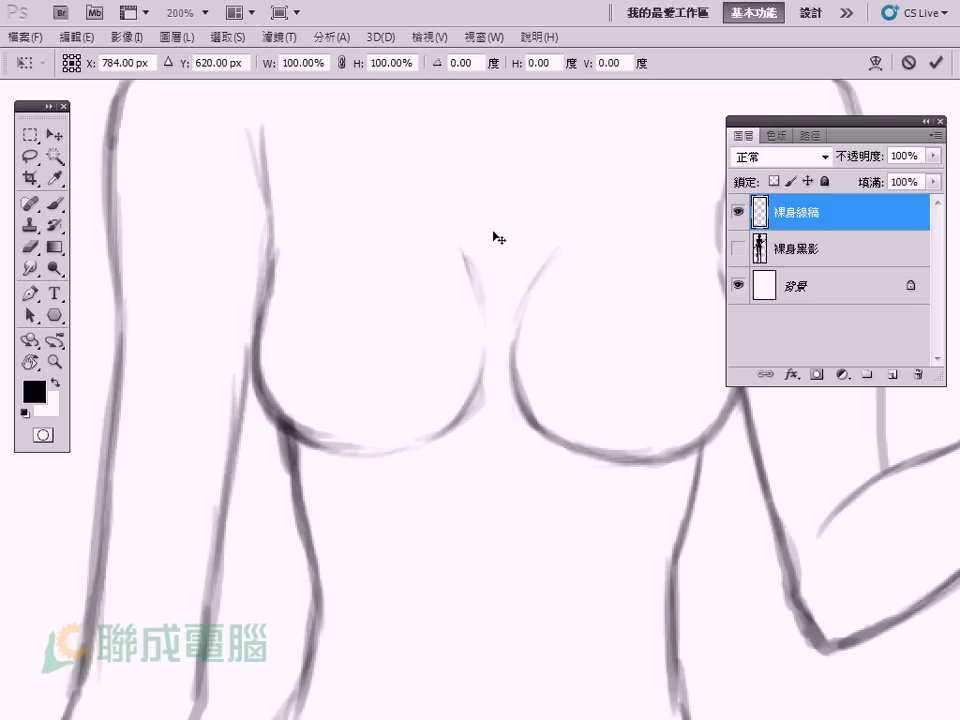
left_click(874, 62)
left_click_drag(409, 396, 399, 407)
left_click_drag(502, 186, 500, 182)
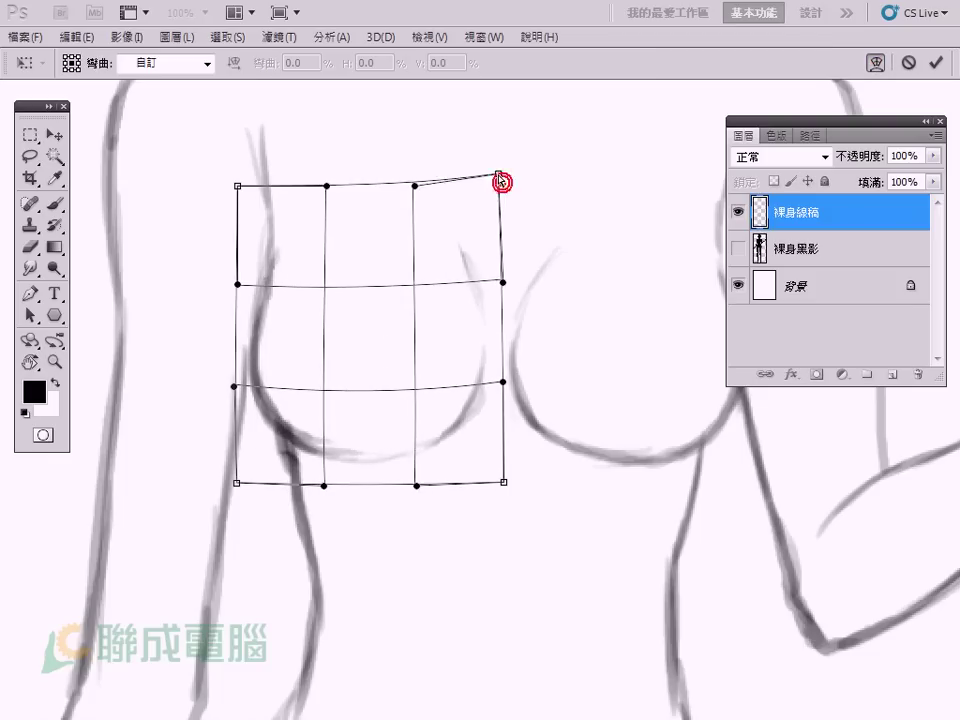
left_click_drag(237, 186, 236, 176)
left_click_drag(233, 385, 224, 381)
mouse_move(280, 370)
left_mouse_down()
mouse_move(260, 345)
mouse_move(336, 491)
left_mouse_up()
key("Return")
key("ctrl+d")
Step: Warp the right breast outline, lifting and widening its upper curve
scroll(447, 316, "right", 3)
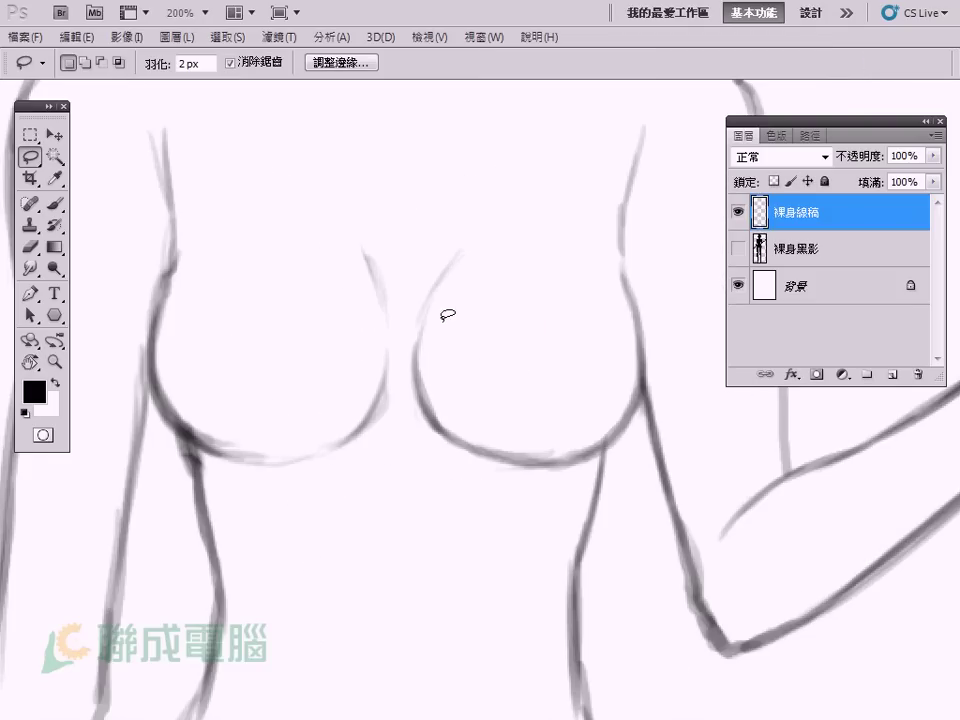
scroll(606, 381, "down", 1)
scroll(643, 403, "up", 1)
mouse_move(457, 210)
left_mouse_down()
mouse_move(553, 450)
mouse_move(471, 221)
left_mouse_up()
key("ctrl+t")
left_click(876, 62)
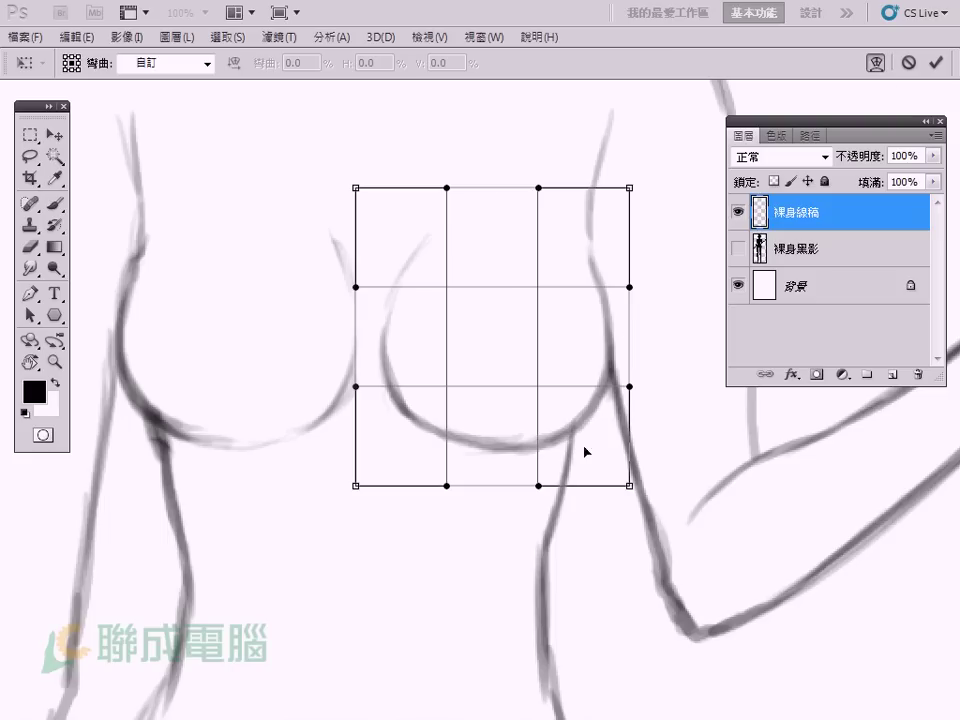
left_click_drag(629, 187, 622, 162)
left_click_drag(356, 187, 341, 185)
left_click_drag(356, 386, 368, 387)
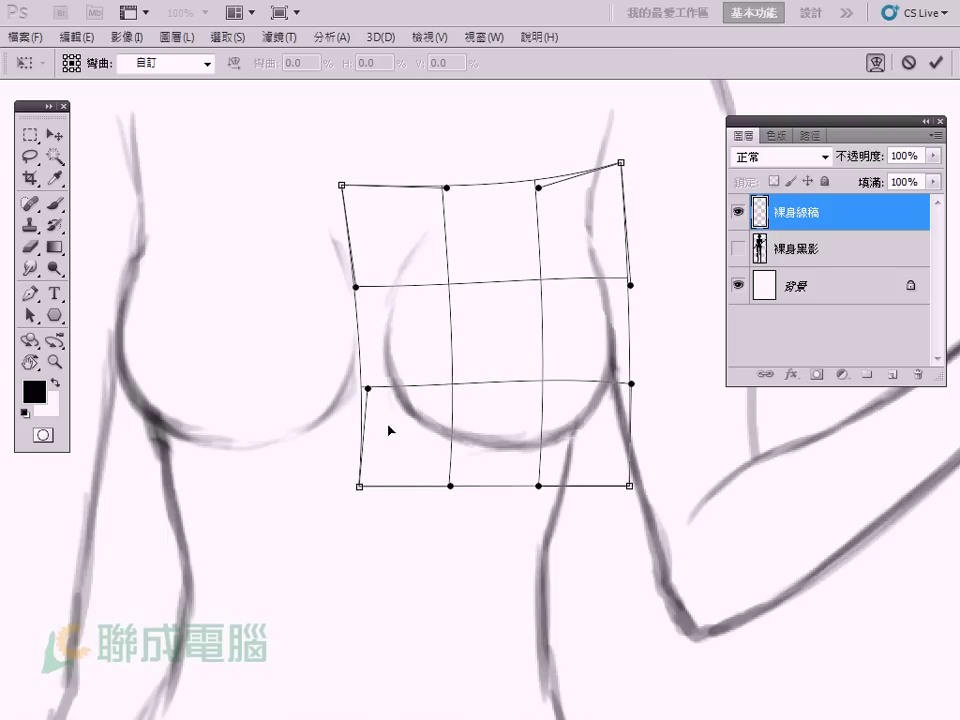
left_click_drag(422, 345, 425, 347)
key("Return")
Step: Bulge the right breast's outer side outward with a second warp
key("l")
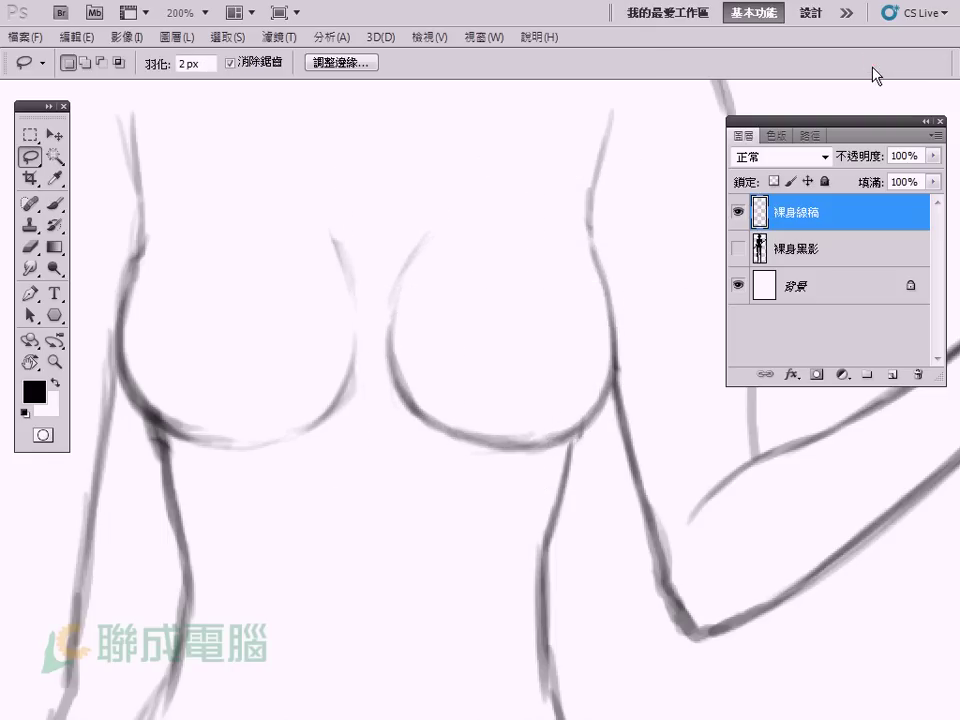
left_click_drag(612, 233, 540, 410)
mouse_move(627, 337)
left_mouse_down()
mouse_move(614, 252)
mouse_move(510, 378)
left_mouse_up()
key("ctrl+t")
right_click(579, 262)
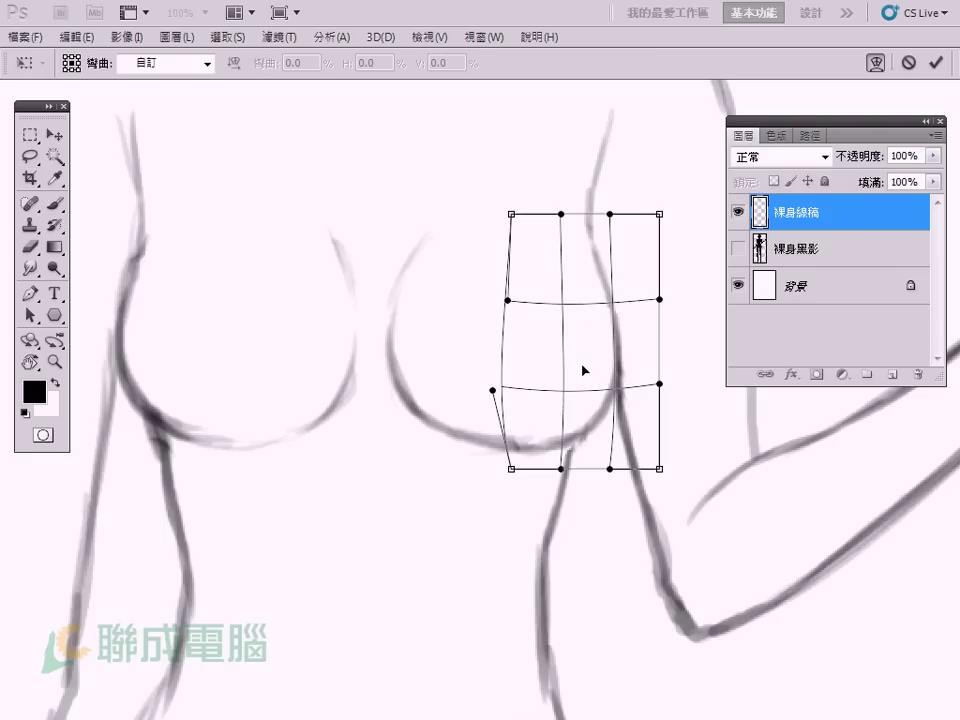
mouse_move(583, 369)
left_mouse_down()
mouse_move(574, 354)
mouse_move(596, 360)
left_mouse_up()
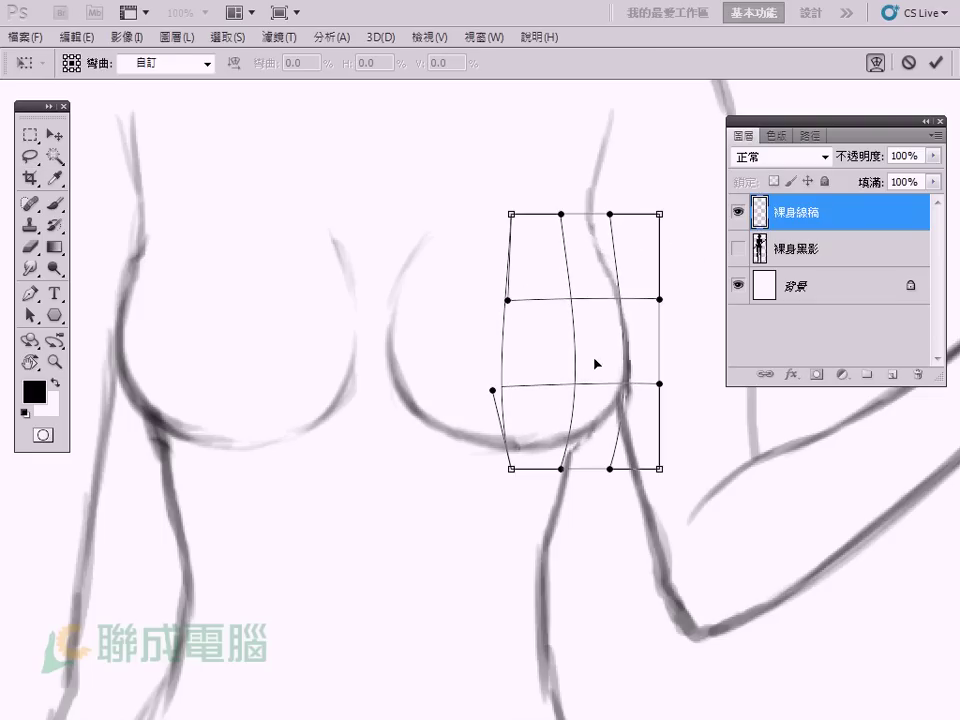
key("Return")
Step: Re-warp the left breast's outer edge and upper curve for an even shape
left_click_drag(290, 313, 355, 335)
left_click_drag(306, 455, 268, 229)
key("ctrl+t")
right_click(257, 279)
left_click_drag(157, 392, 190, 403)
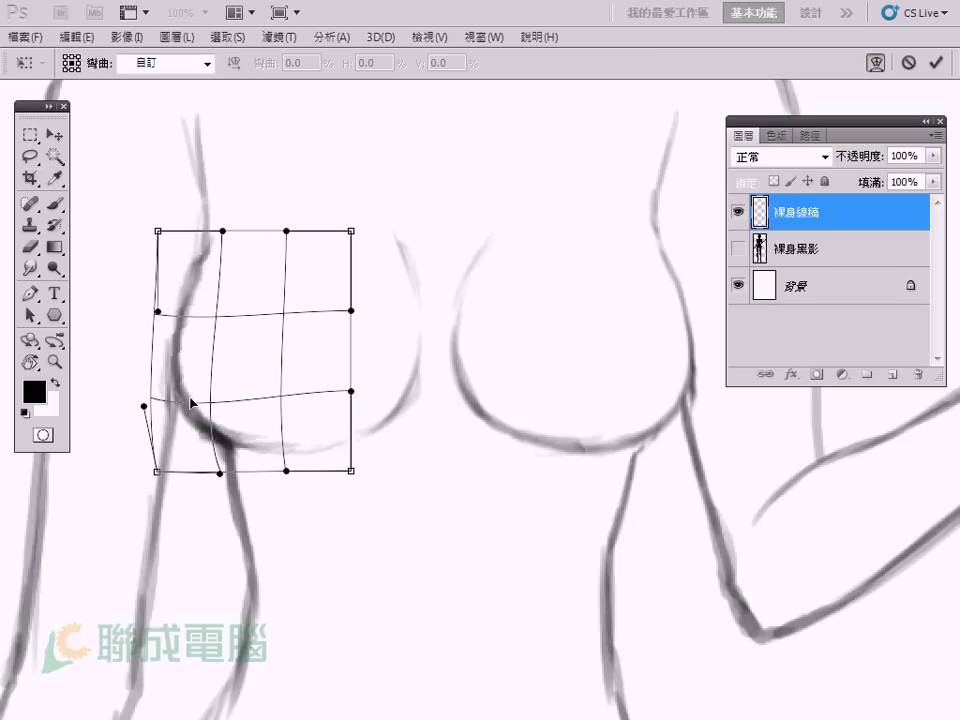
left_click_drag(222, 231, 229, 214)
left_click_drag(144, 407, 138, 397)
mouse_move(229, 214)
left_mouse_down()
mouse_move(233, 224)
mouse_move(205, 258)
left_mouse_up()
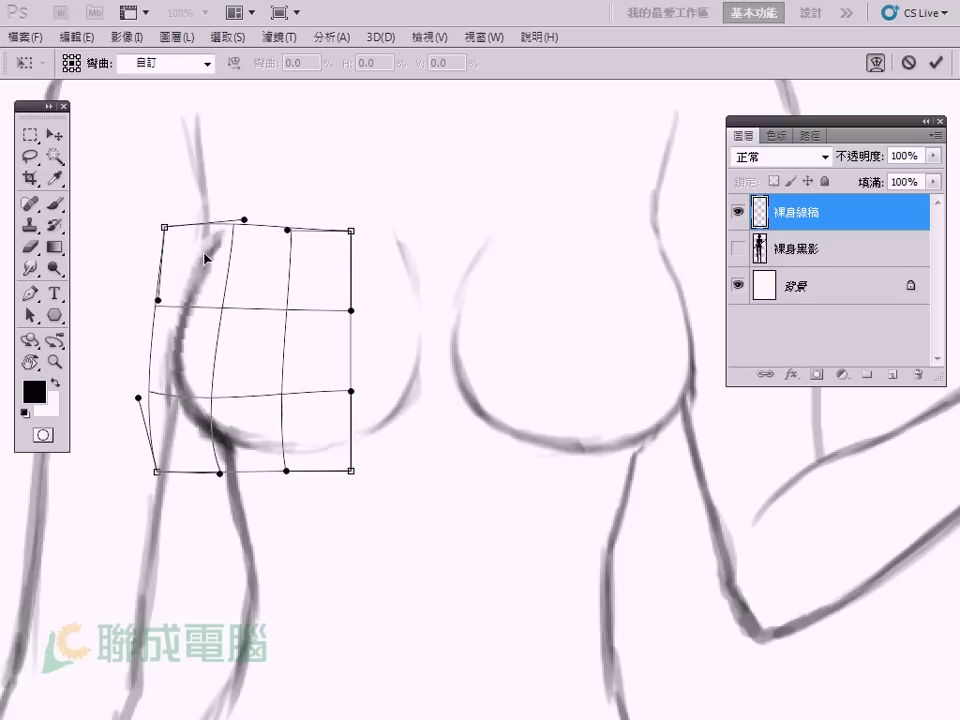
left_click_drag(244, 219, 260, 221)
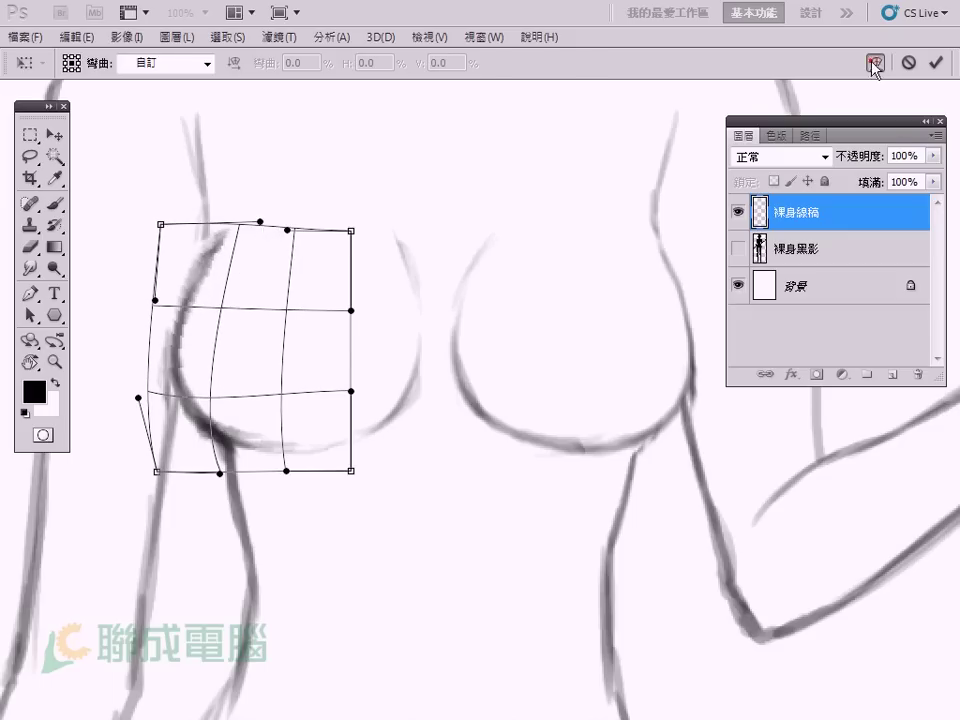
key("Return")
Step: Re-ink the left breast outline and darken the jaw and chin with a smaller brush
key("b")
scroll(289, 268, "left", 2)
mouse_move(238, 277)
left_mouse_down()
mouse_move(217, 350)
mouse_move(257, 439)
mouse_move(311, 446)
left_mouse_up()
key("ctrl+minus")
key("ctrl+minus")
key("ctrl+minus")
key("ctrl+plus")
left_click_drag(437, 193, 437, 220)
key("ctrl+plus")
key("bracketleft")
mouse_move(236, 230)
left_mouse_down()
mouse_move(290, 360)
mouse_move(390, 410)
mouse_move(510, 364)
left_mouse_up()
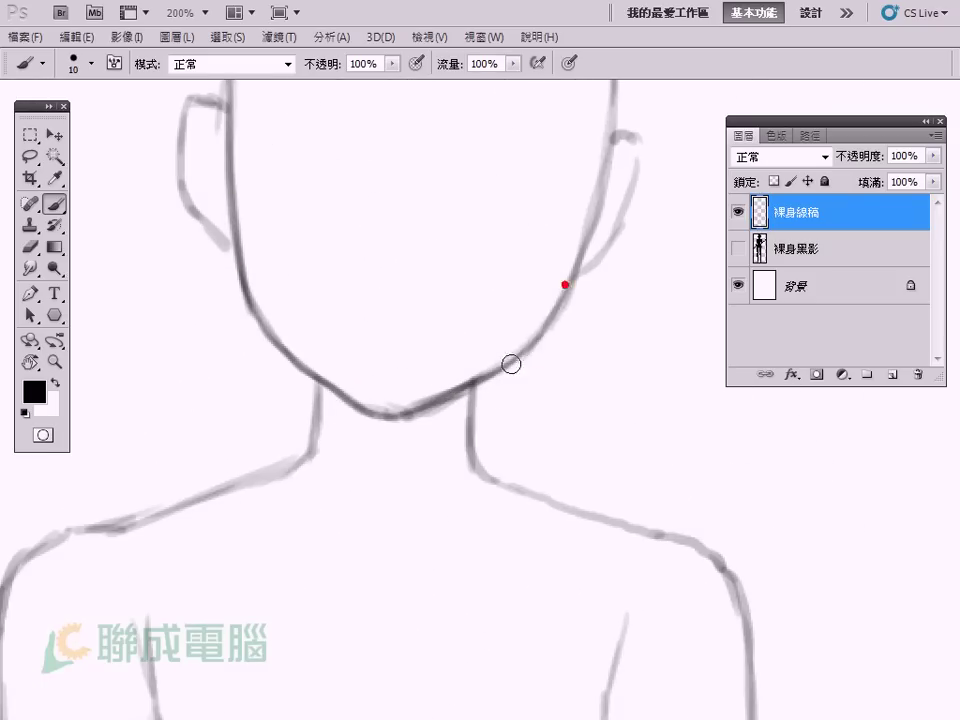
Step: Re-ink both ear outlines, redrawing the top of the right ear
scroll(510, 364, "up", 3)
left_click_drag(632, 227, 574, 373)
left_click_drag(205, 192, 231, 315)
key("e")
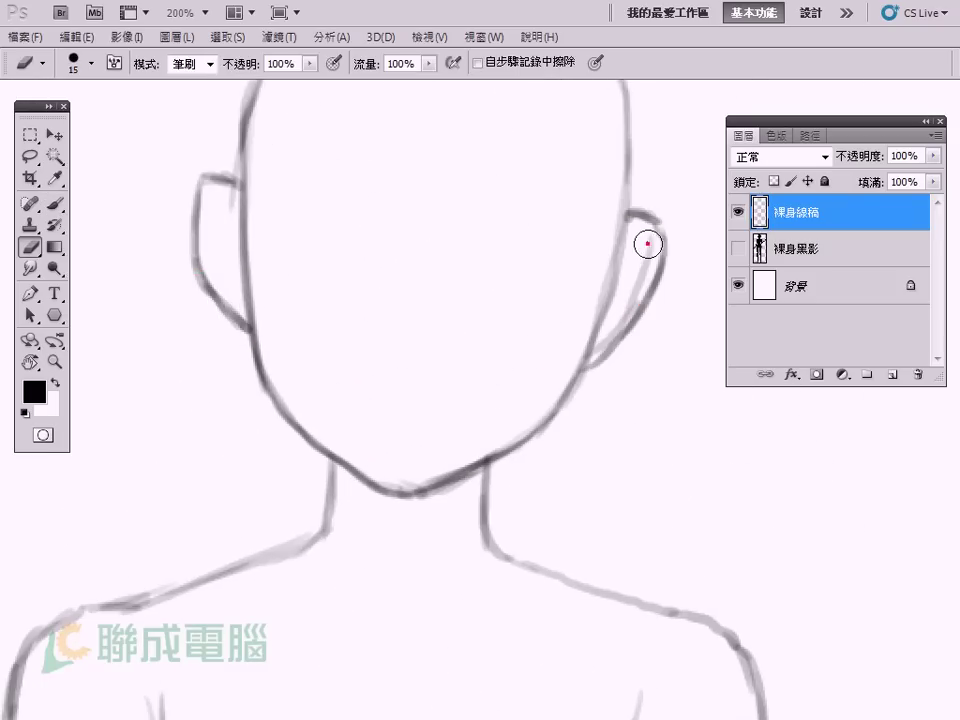
key("b")
key("e")
key("b")
left_click_drag(632, 218, 666, 250)
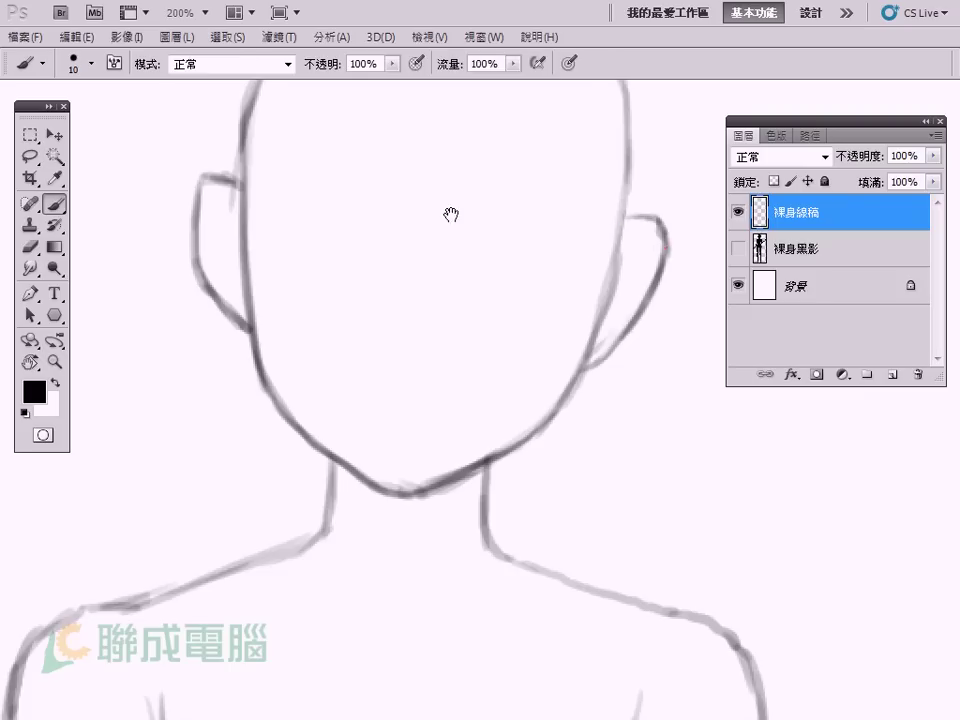
Step: Lengthen the left eyebrow arc, add a stroke beneath it, and draw the nose line
left_click_drag(450, 214, 443, 337)
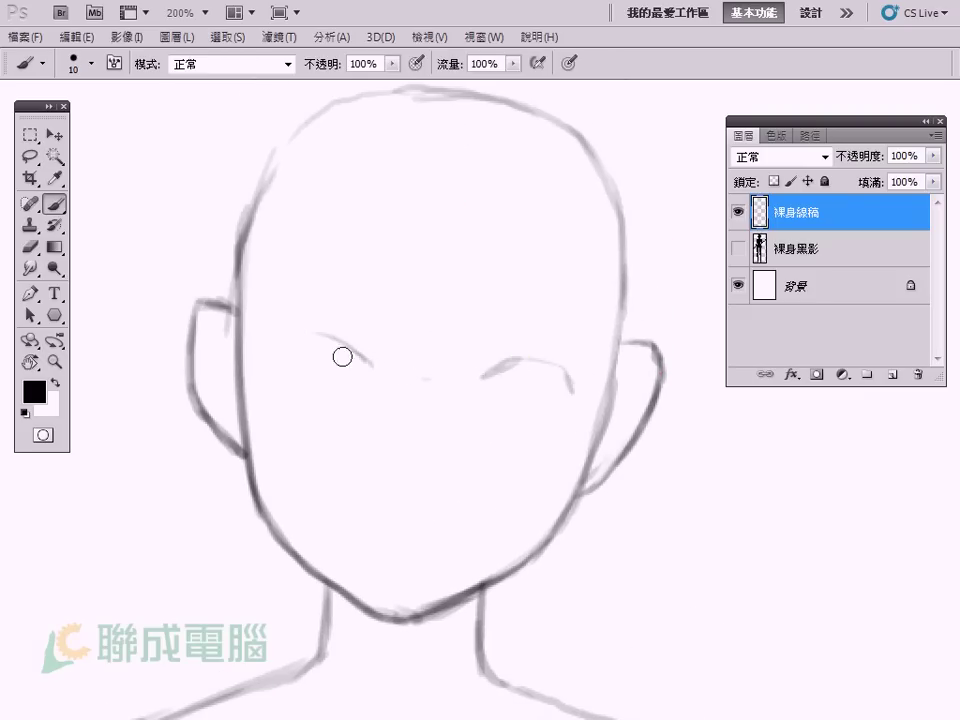
mouse_move(373, 366)
left_mouse_down()
mouse_move(279, 347)
mouse_move(290, 384)
left_mouse_up()
left_click_drag(407, 354, 404, 382)
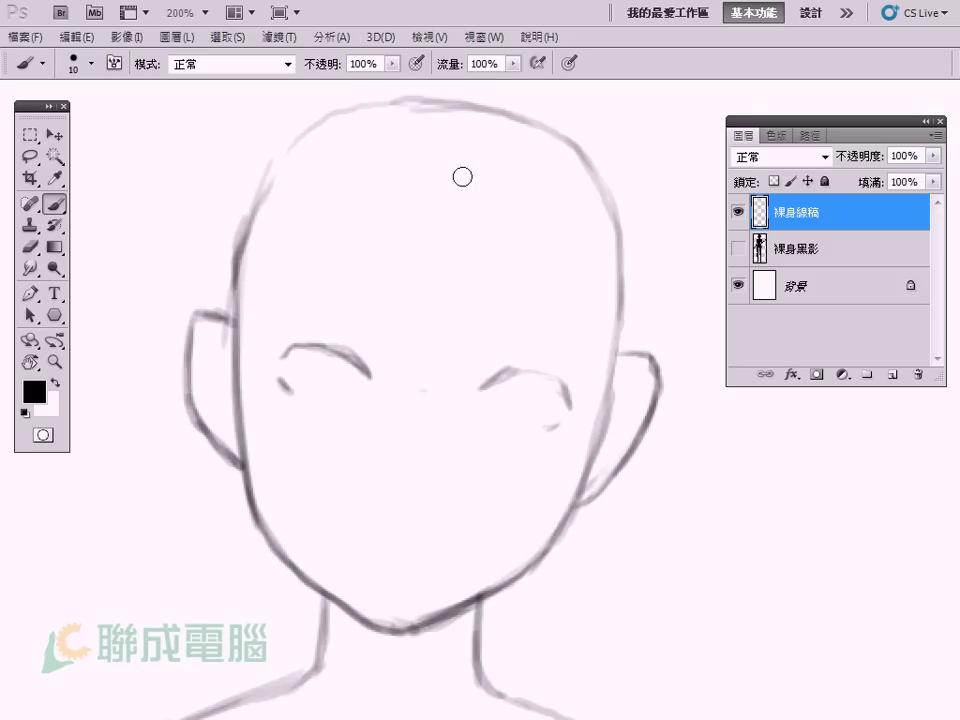
left_click_drag(414, 484, 407, 505)
left_click_drag(405, 452, 425, 380)
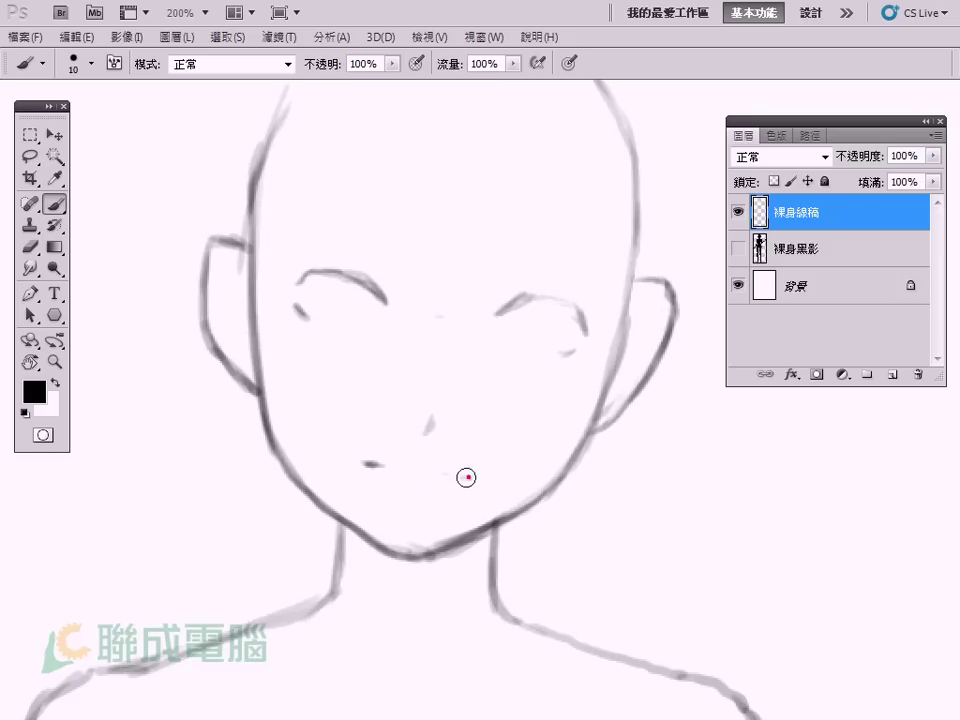
Step: Draw smooth upper and lower lip lines with a smaller brush
key("ctrl+plus")
key("r")
left_click_drag(431, 413, 249, 433)
key("bracketleft")
key("bracketleft")
key("bracketleft")
left_click(525, 404)
mouse_move(473, 398)
left_mouse_down()
mouse_move(433, 396)
mouse_move(430, 421)
mouse_move(504, 403)
mouse_move(511, 419)
mouse_move(442, 392)
left_mouse_up()
left_click_drag(382, 410, 419, 419)
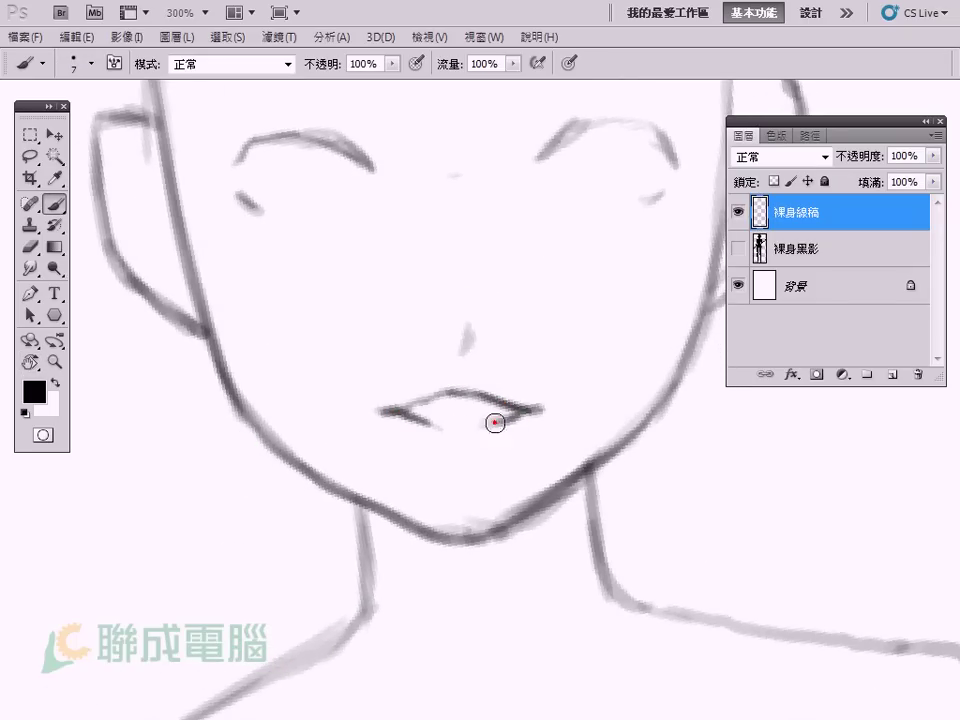
Step: Darken and thicken both eyebrow arcs with heavier strokes
mouse_move(315, 137)
left_mouse_down()
mouse_move(257, 144)
mouse_move(336, 129)
mouse_move(370, 160)
left_mouse_up()
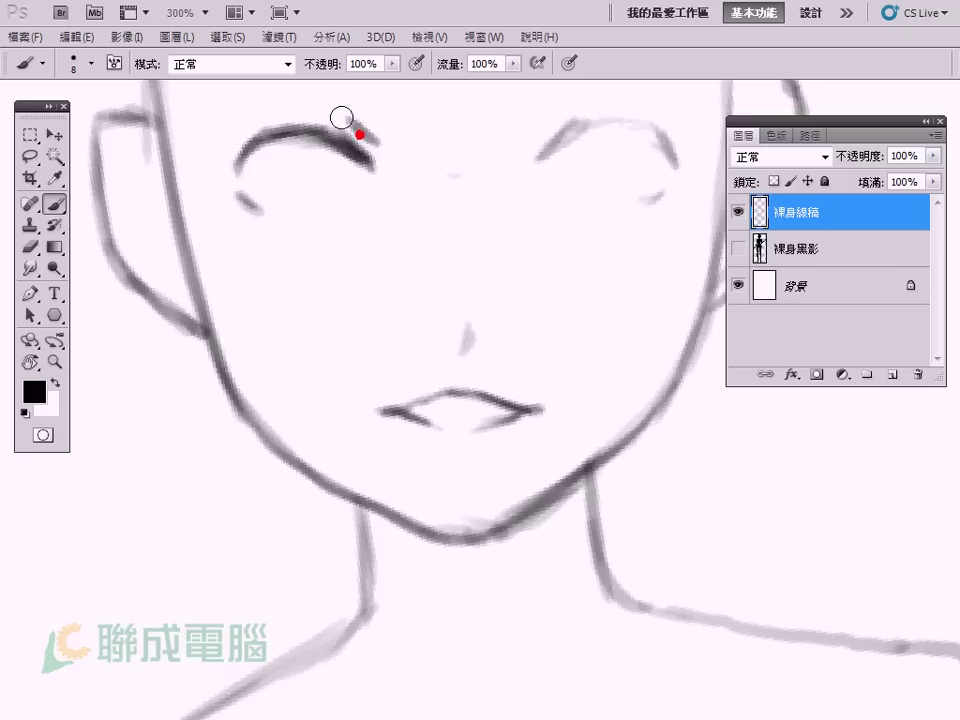
key("bracketright")
mouse_move(554, 155)
left_mouse_down()
mouse_move(591, 124)
mouse_move(666, 150)
left_mouse_up()
mouse_move(540, 160)
left_mouse_down()
mouse_move(563, 121)
mouse_move(590, 121)
left_mouse_up()
left_click_drag(368, 158, 246, 155)
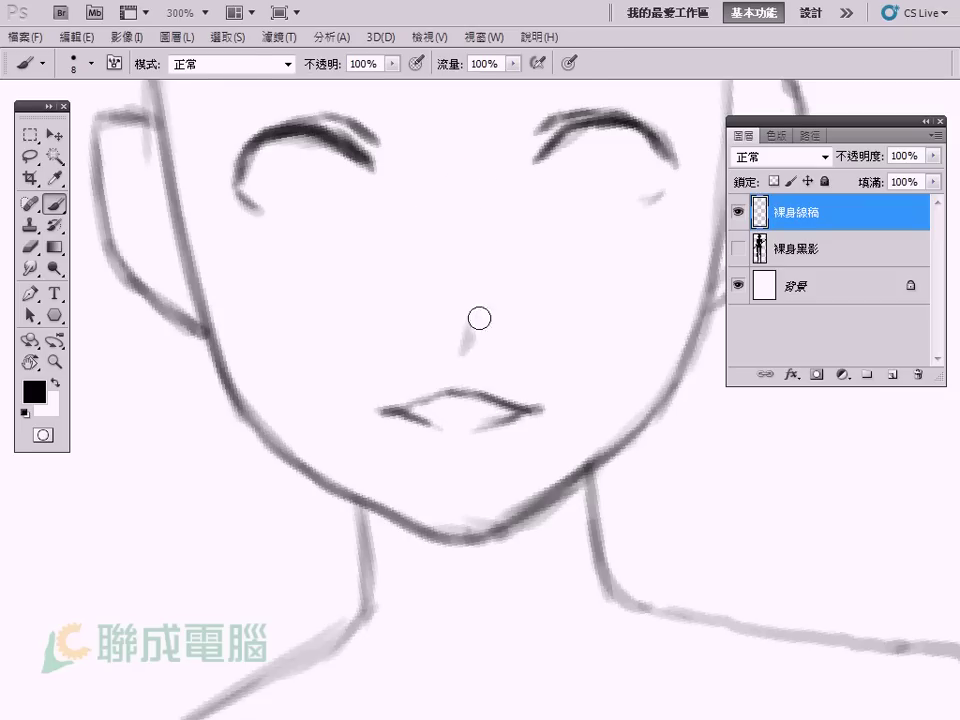
left_click_drag(240, 168, 272, 210)
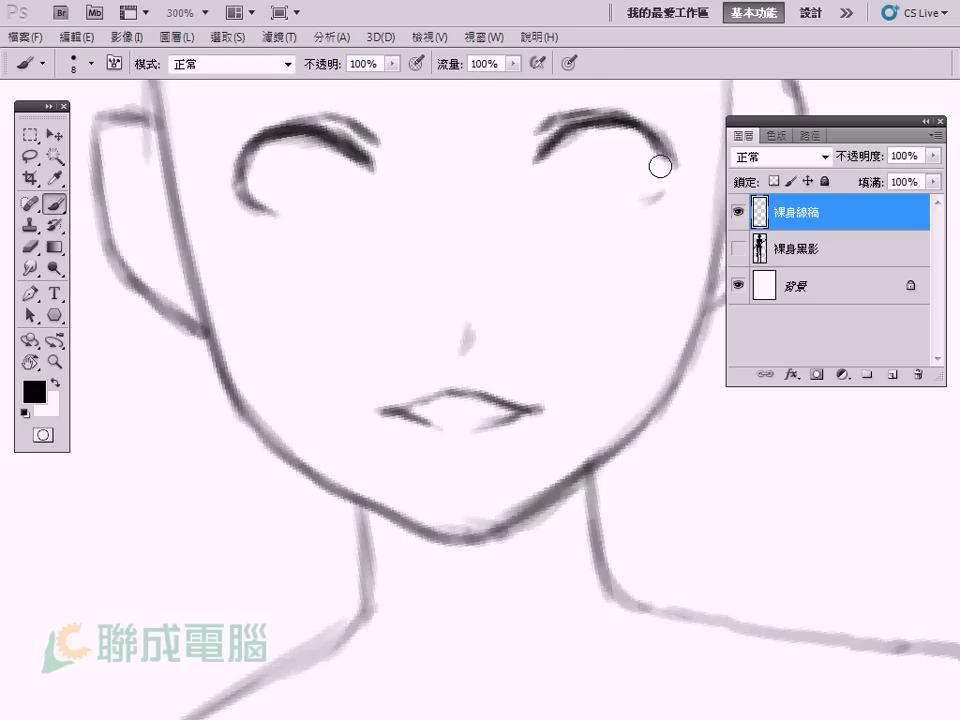
Step: Draw both upper eye contours, darken the upper lip, and erase the nose top
left_click_drag(633, 148, 604, 189)
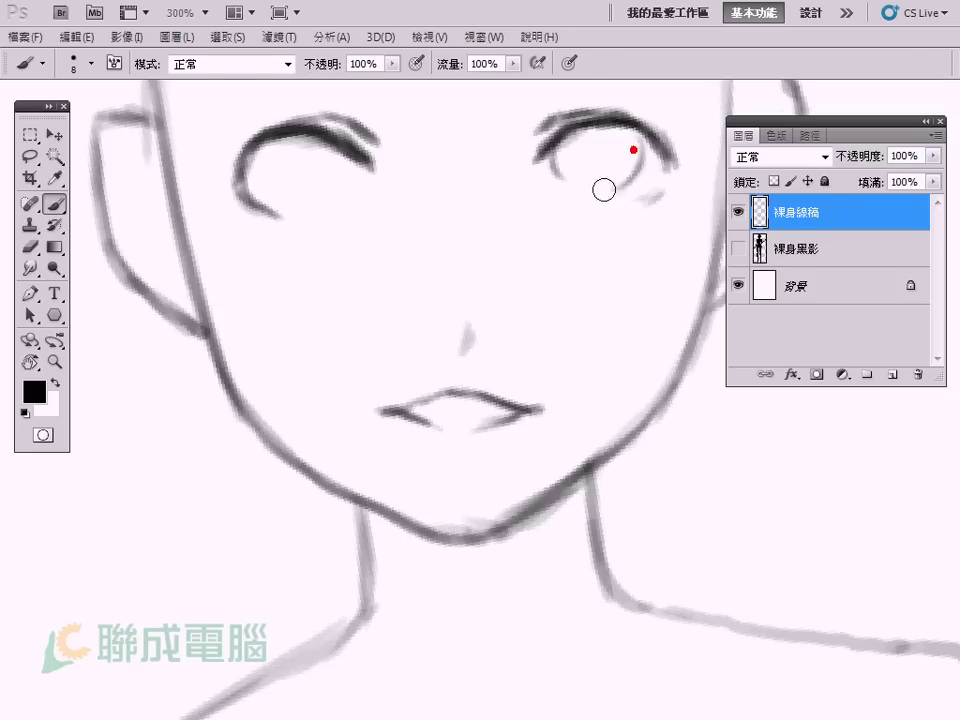
left_click_drag(345, 172, 274, 193)
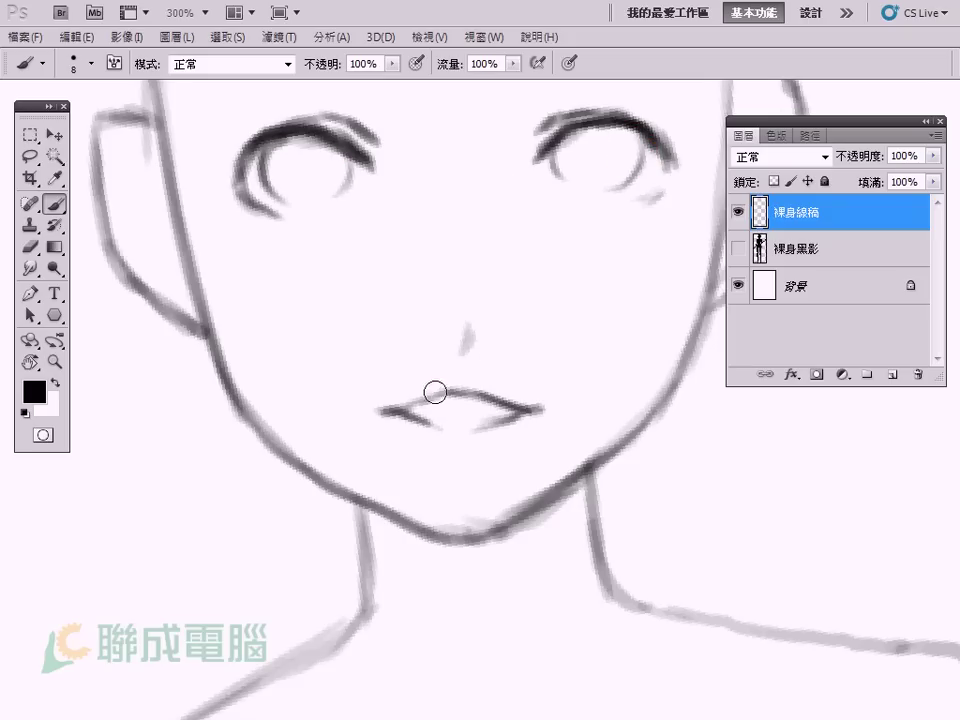
left_click(469, 337)
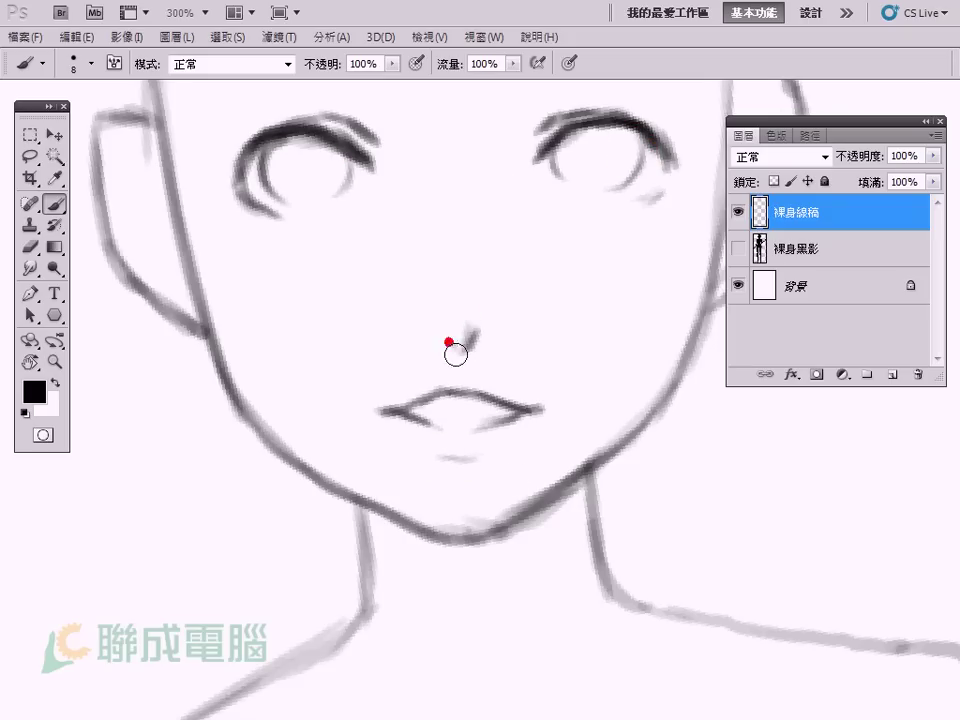
left_click_drag(529, 411, 382, 410)
key("e")
left_click_drag(463, 321, 471, 342)
Step: Briefly show and hide the body silhouette layer to check line alignment
key("b")
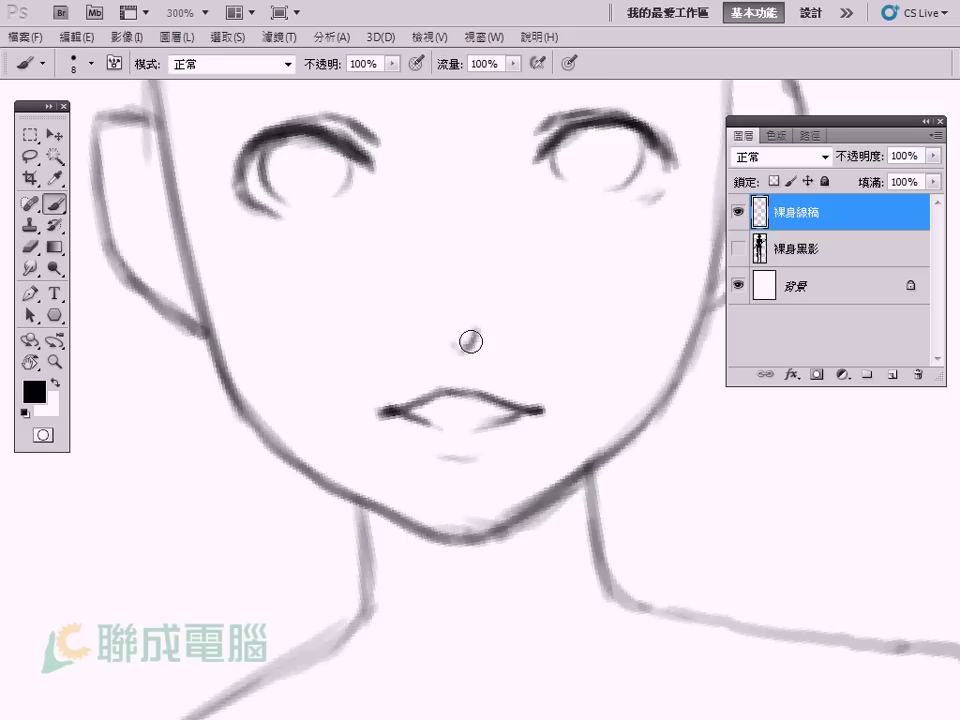
scroll(543, 296, "down", 3)
scroll(620, 283, "down", 3)
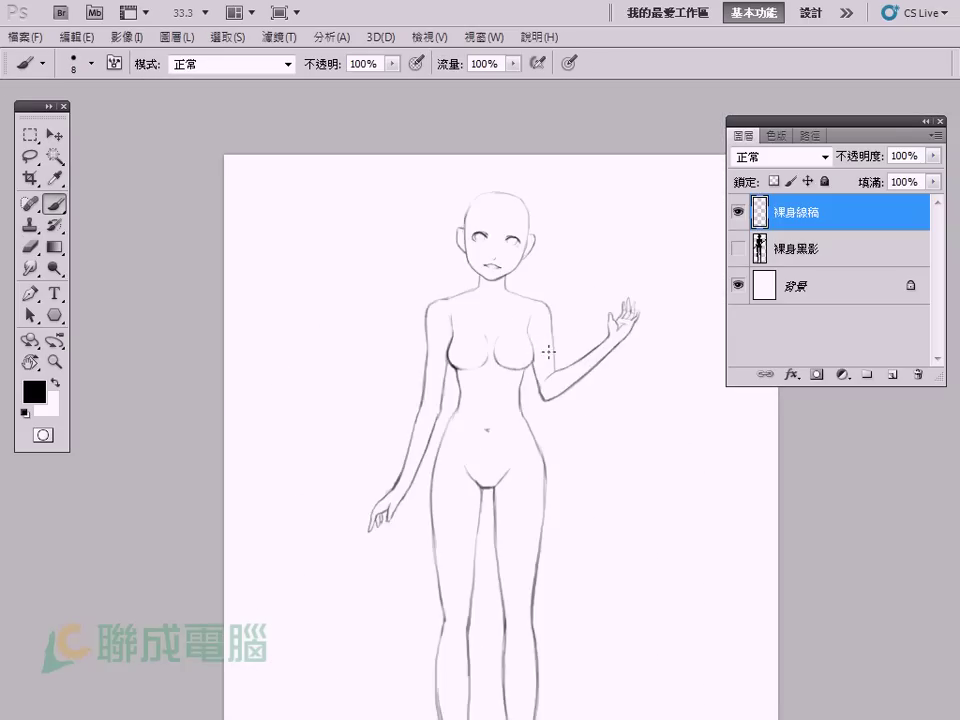
scroll(552, 349, "up", 1)
left_click(738, 248)
scroll(514, 296, "up", 2)
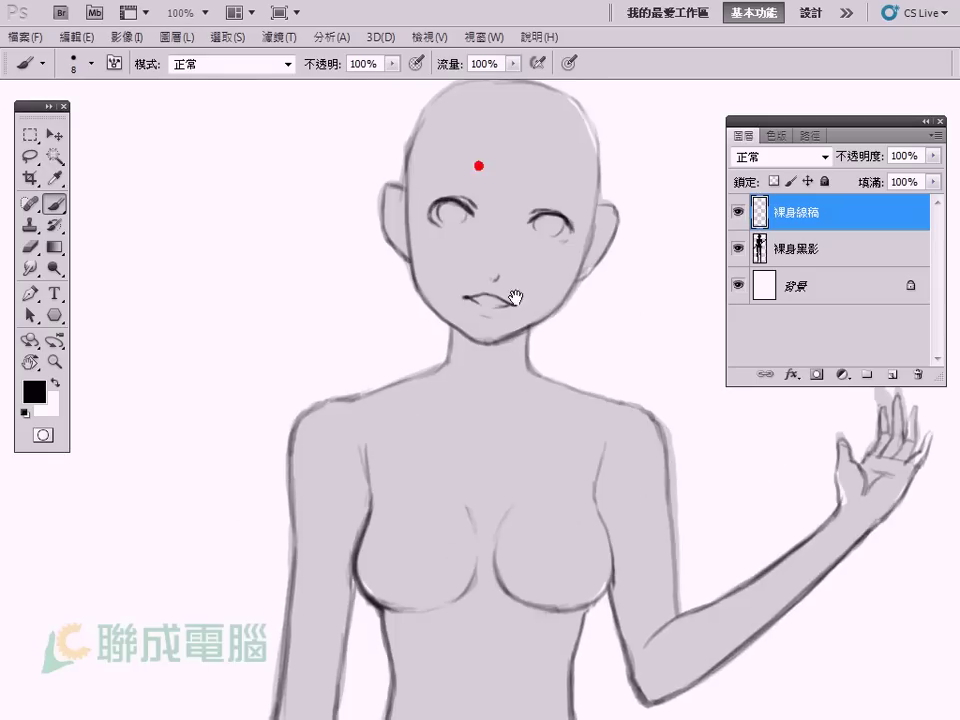
scroll(514, 296, "up", 2)
left_click(738, 248)
Step: Lasso the lips and rotate them slightly into alignment
key("l")
mouse_move(548, 360)
left_mouse_down()
mouse_move(560, 375)
mouse_move(600, 371)
mouse_move(617, 381)
mouse_move(602, 367)
left_mouse_up()
key("ctrl+t")
key("Return")
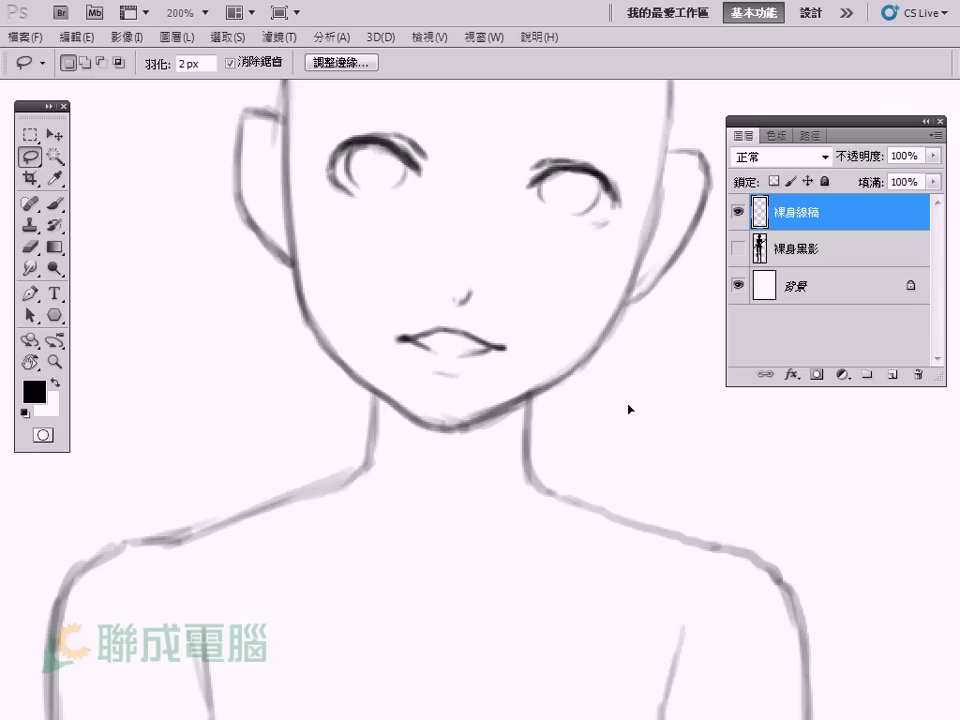
key("e")
key("b")
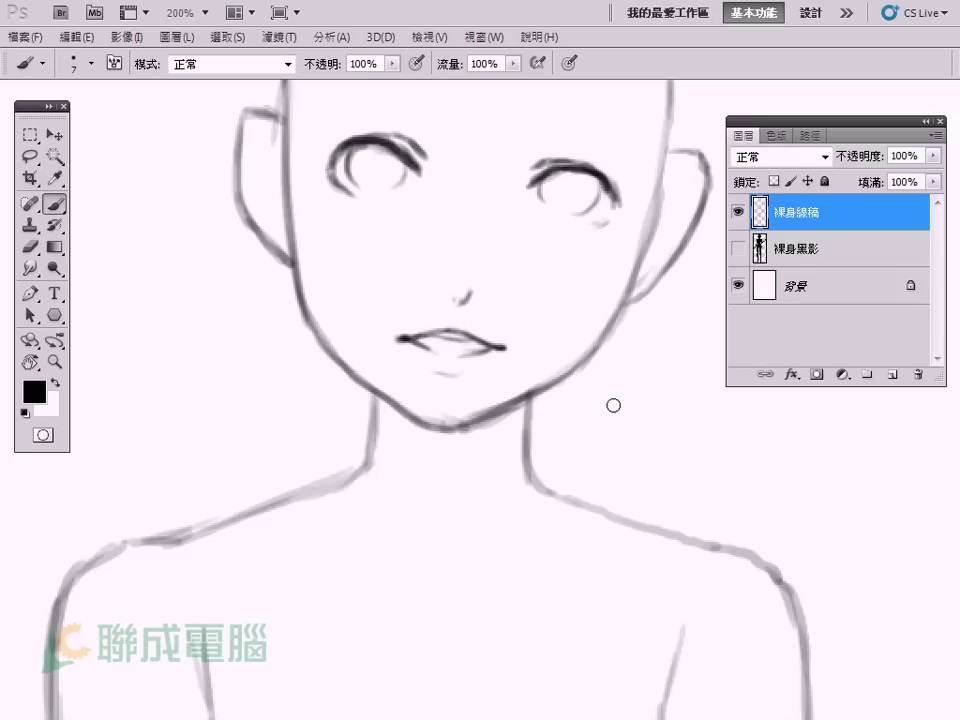
Step: Flip the entire 裸身線稿 drawing horizontally with 水平翻轉
key("ctrl+0")
key("ctrl+minus")
key("ctrl+t")
right_click(486, 341)
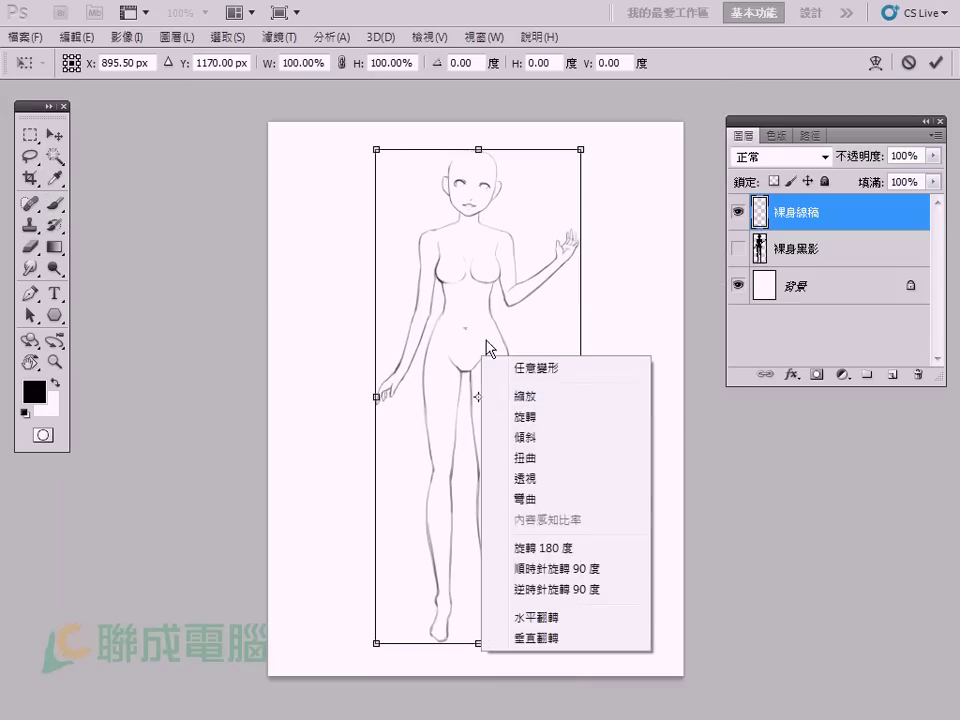
left_click(537, 617)
key("Return")
scroll(510, 336, "up", 2)
Step: Trace the left eye's upper lash line and darken the left side of the neck
scroll(467, 284, "up", 2)
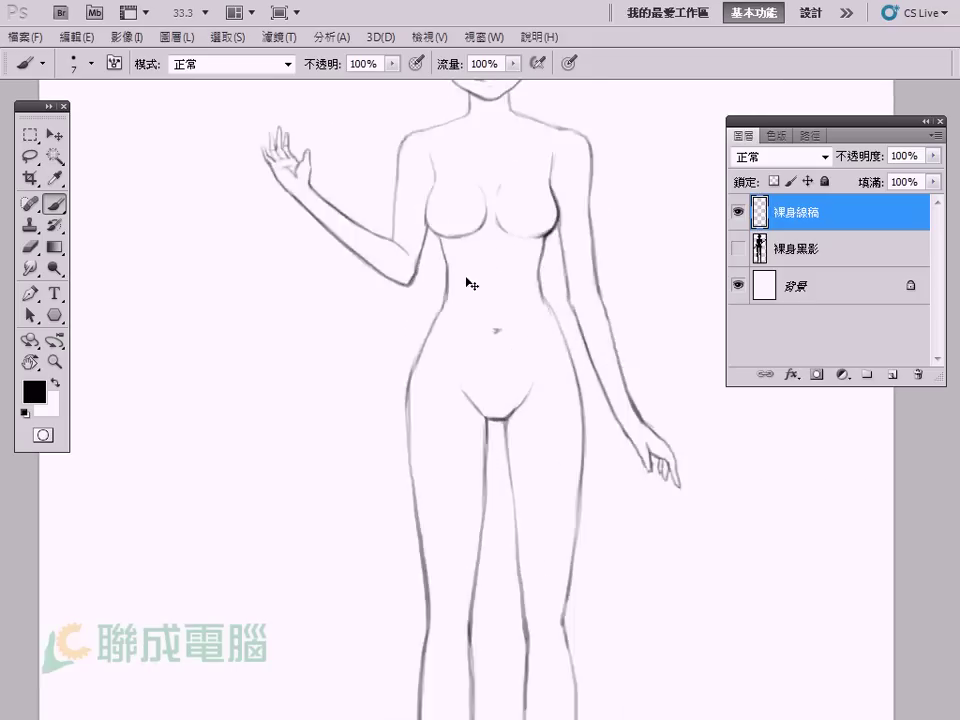
scroll(428, 375, "up", 3)
scroll(448, 439, "up", 1)
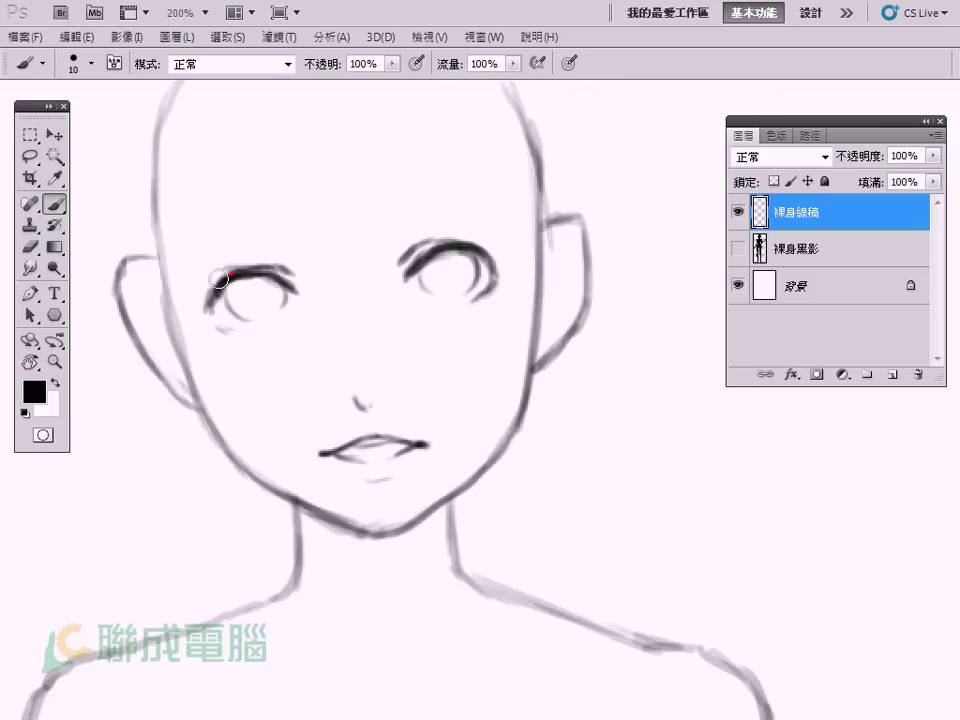
left_click_drag(214, 322, 300, 285)
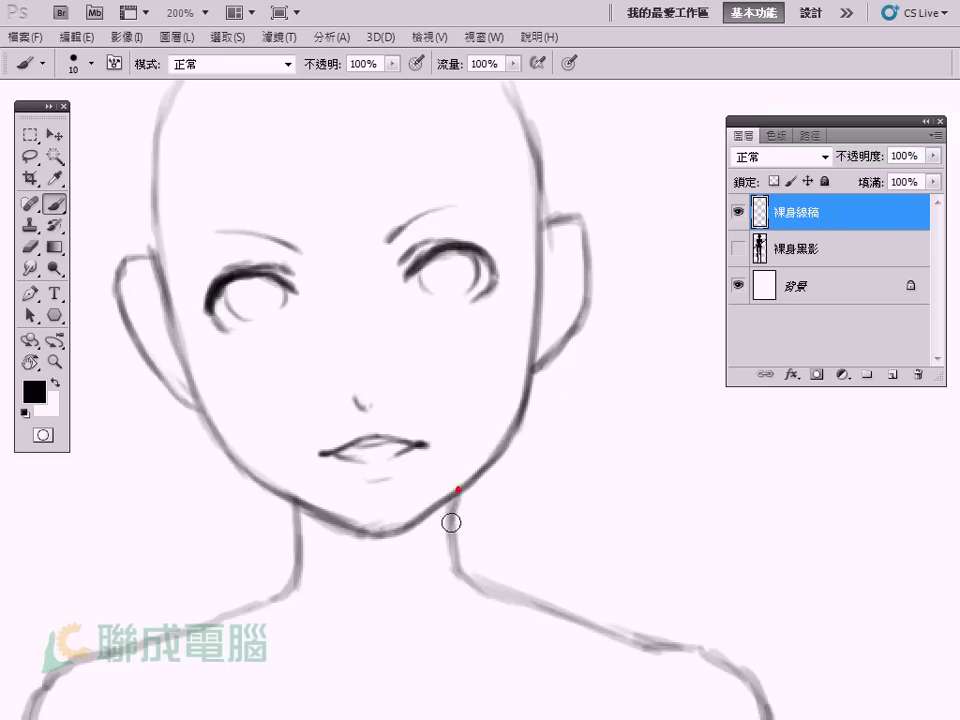
left_click_drag(300, 605, 297, 508)
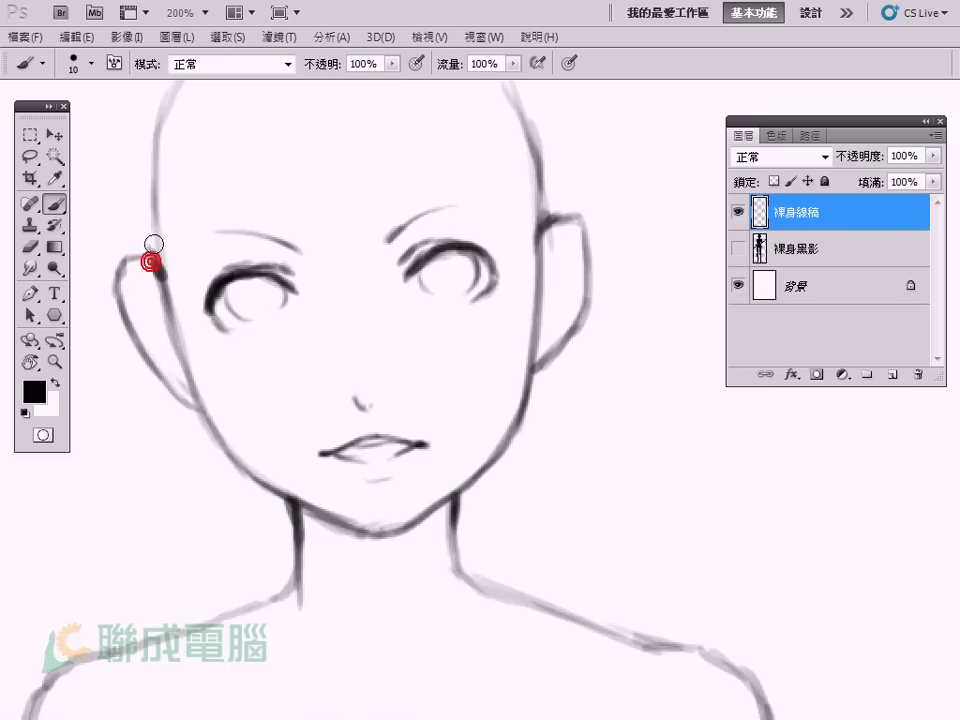
Step: Draw the collarbone strokes across the upper chest below the neck
key("ctrl+minus")
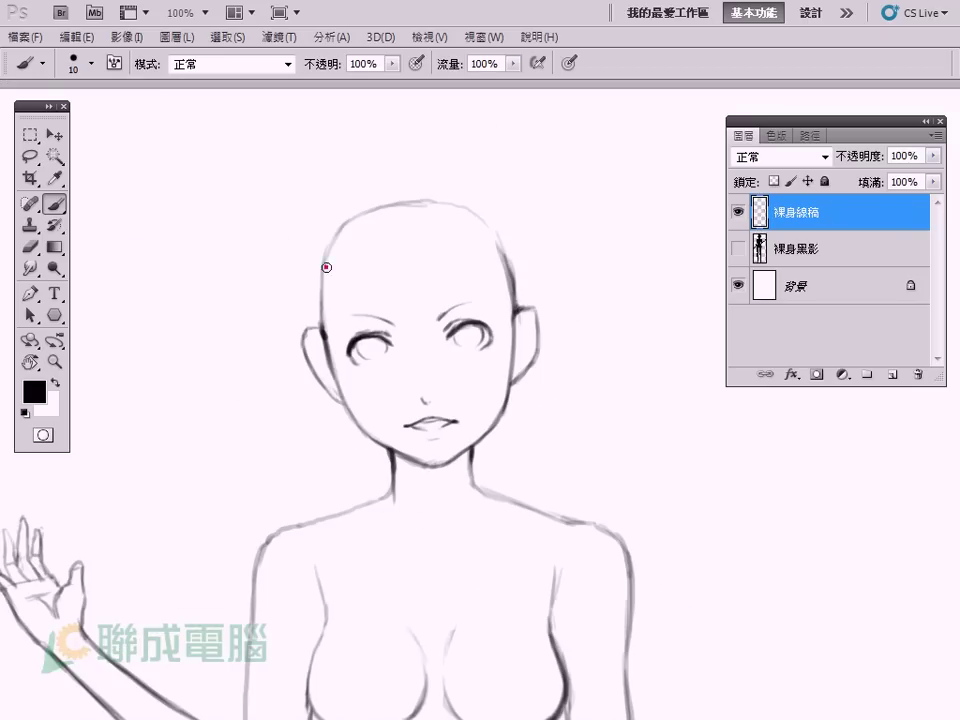
scroll(385, 396, "down", 3)
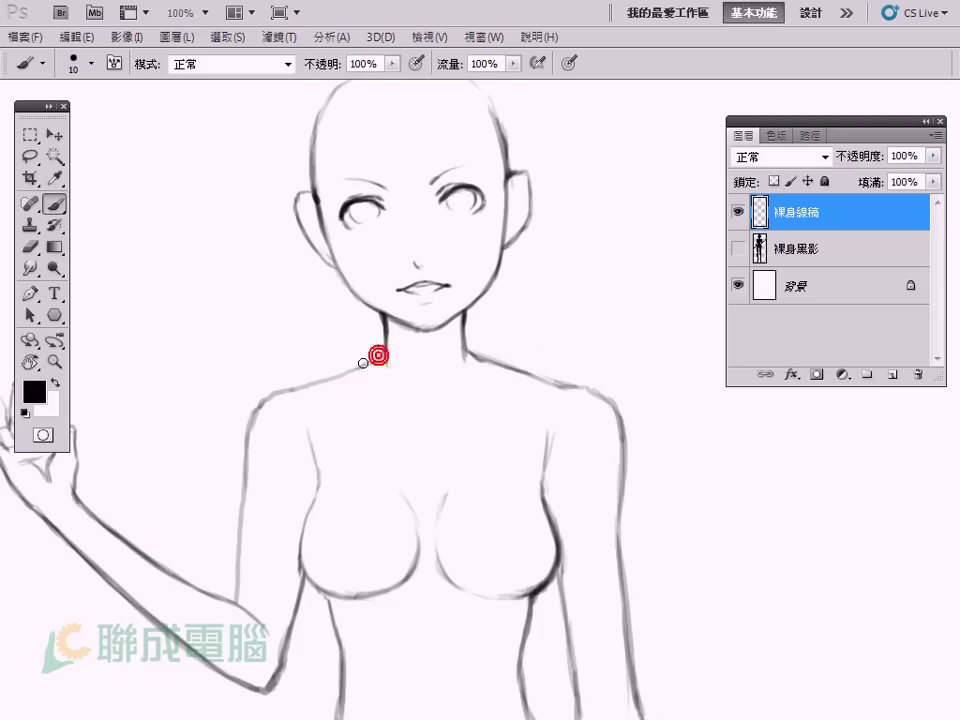
scroll(363, 363, "down", 3)
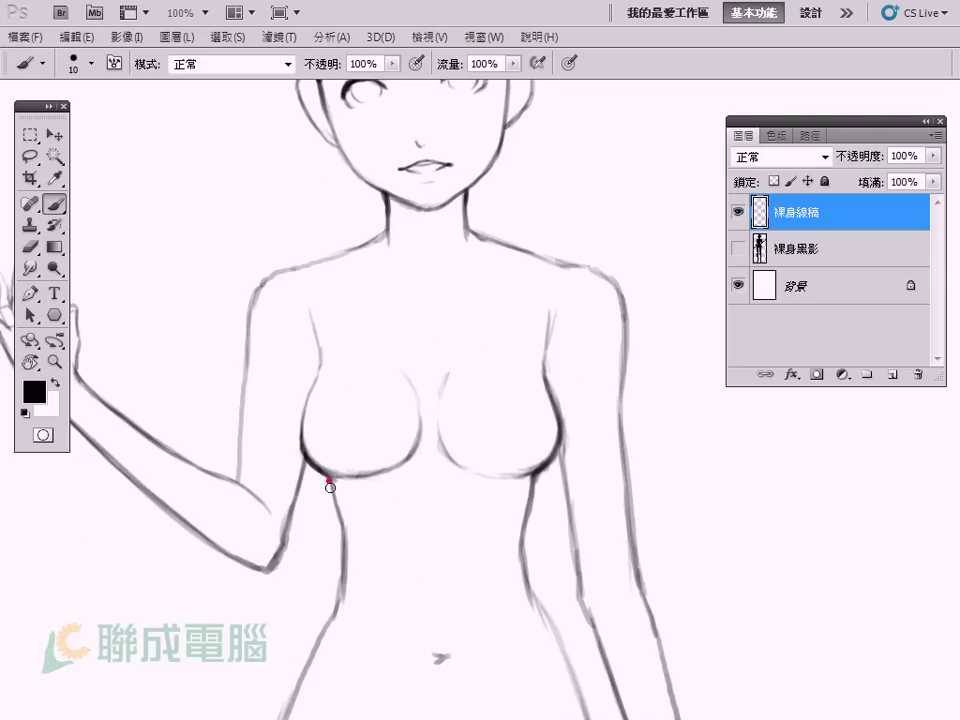
scroll(510, 450, "up", 2)
key("ctrl+plus")
left_click_drag(402, 346, 199, 253)
mouse_move(528, 332)
left_mouse_down()
mouse_move(433, 317)
mouse_move(405, 330)
left_mouse_up()
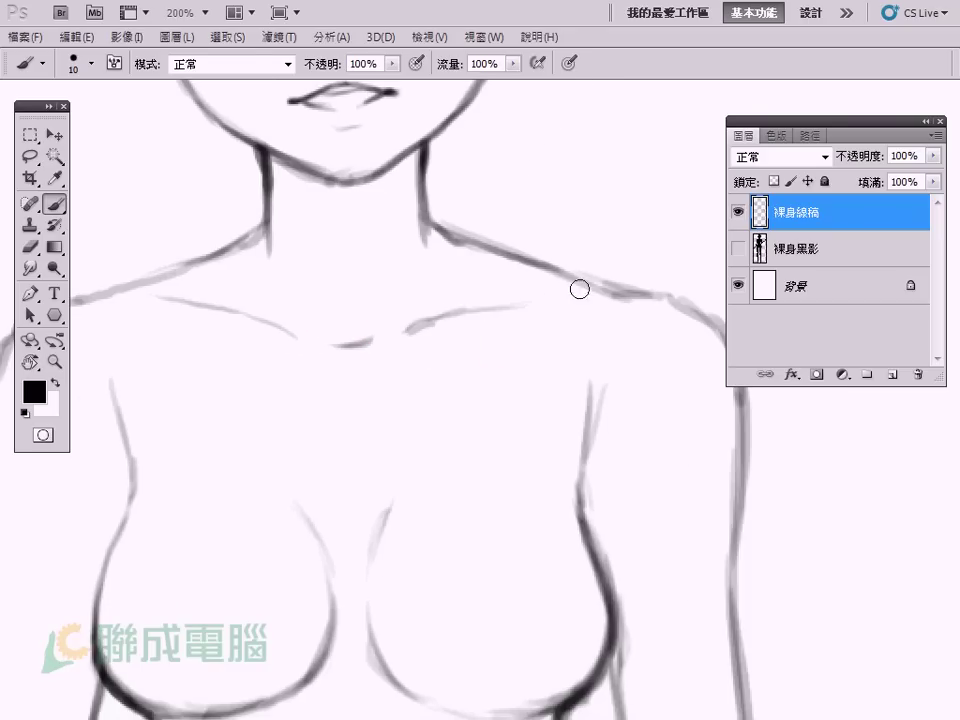
key("ctrl+minus")
Step: Mirror the whole 裸身線稿 drawing back with 水平翻轉, raised hand on the right
key("ctrl+minus")
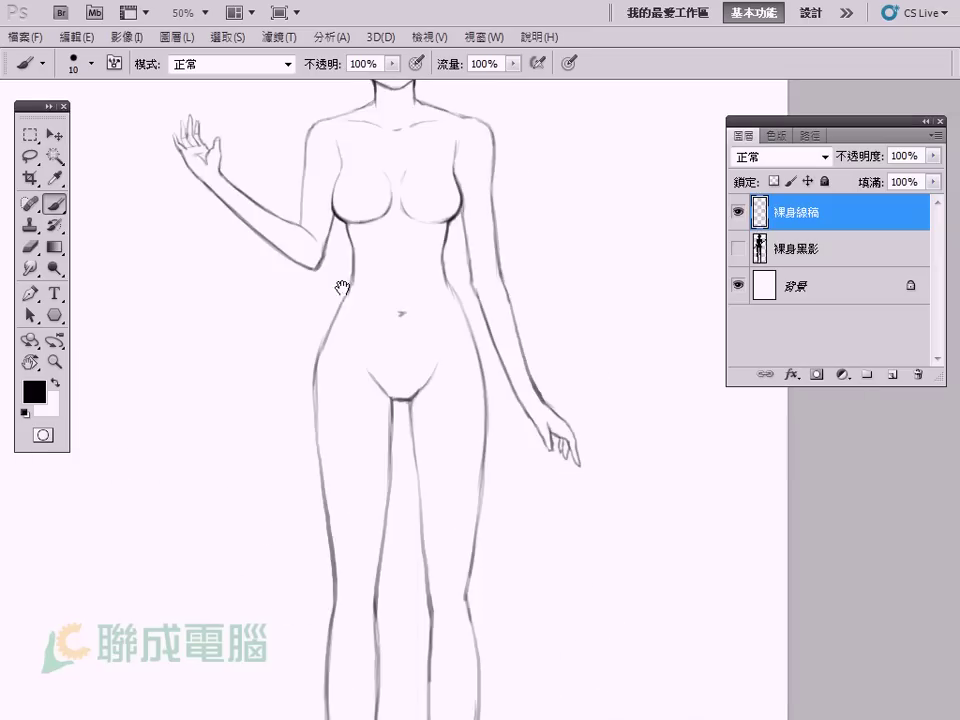
key("ctrl+minus")
key("ctrl+minus")
key("ctrl+t")
right_click(553, 467)
left_click(578, 428)
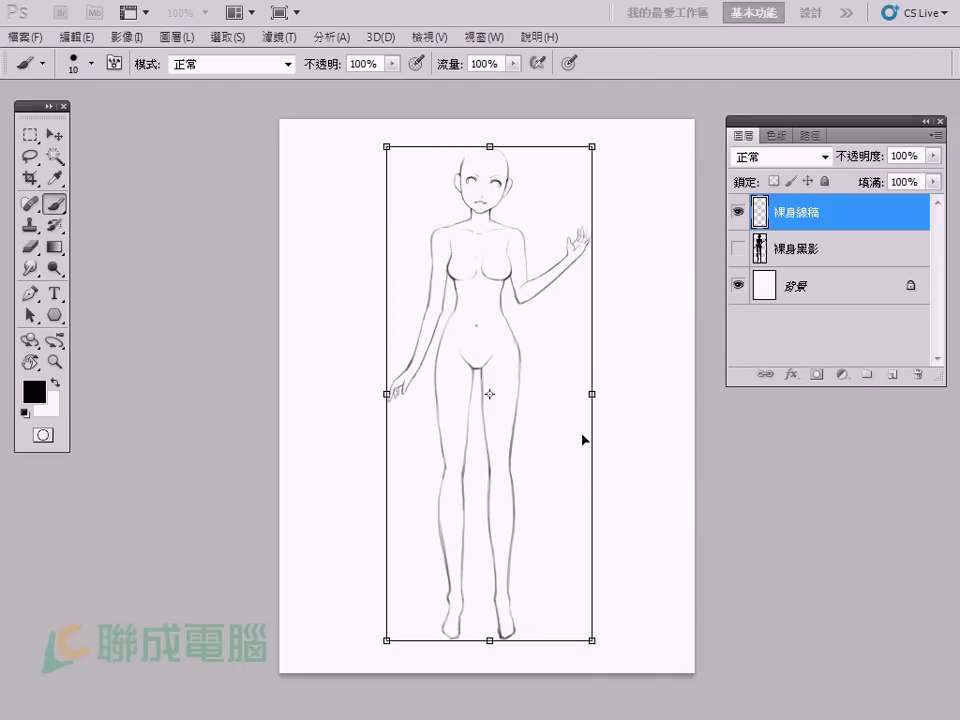
key("Return")
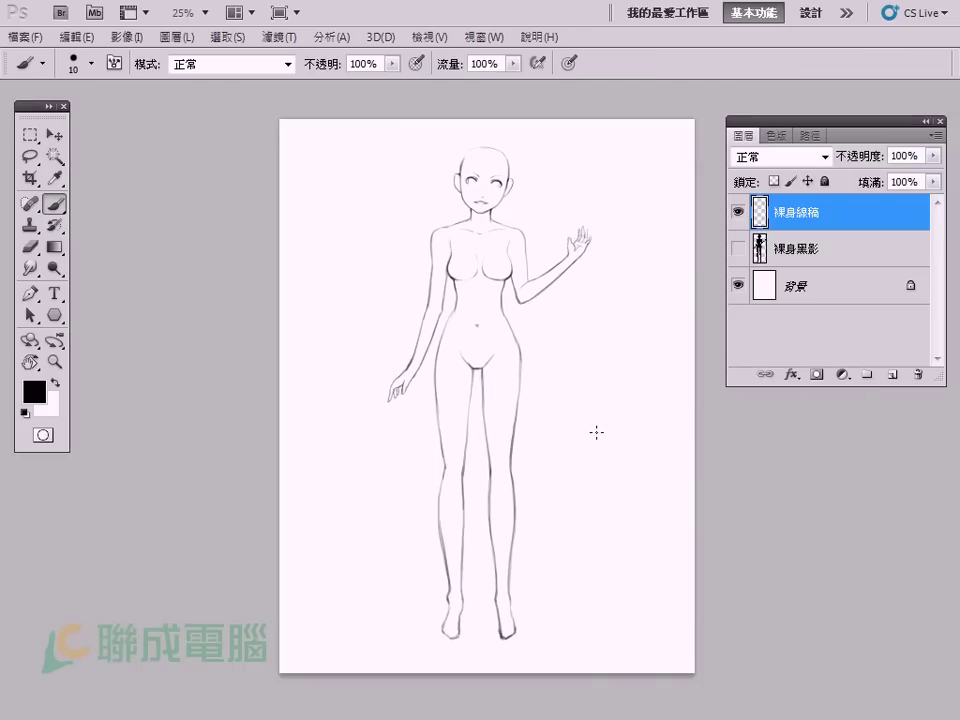